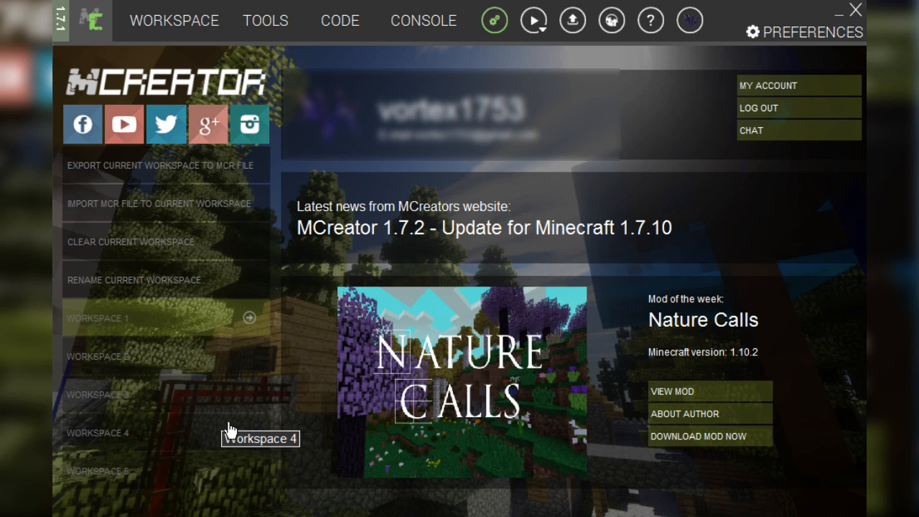
Step: Create a new mod element of type Mob named Randomfallenangel in the workspace
click(159, 35)
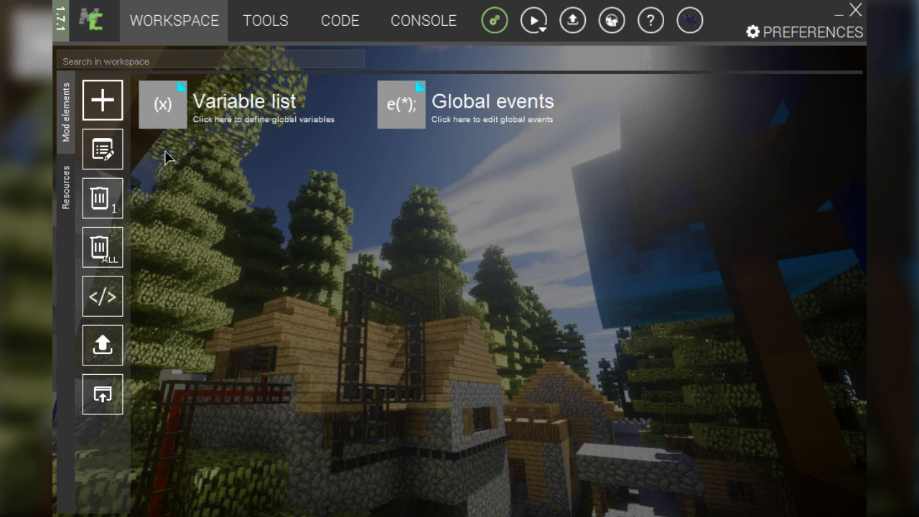
click(103, 100)
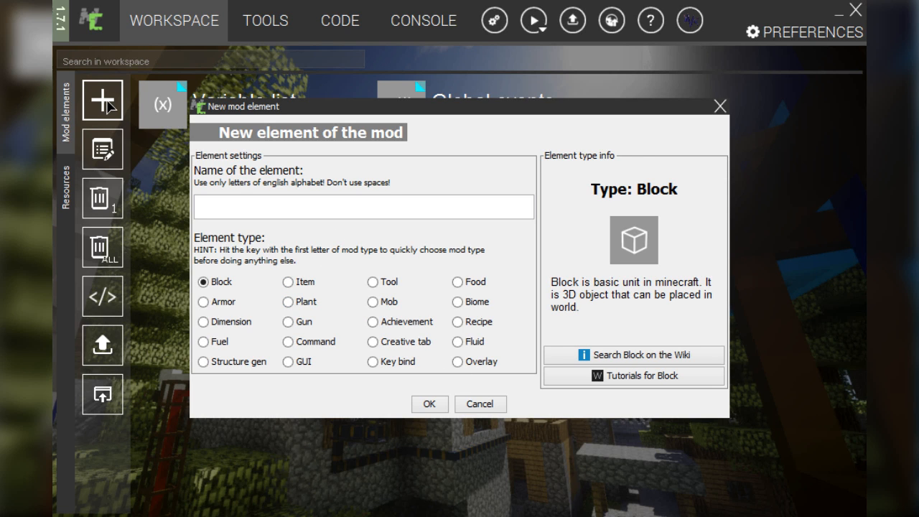
click(391, 305)
click(327, 200)
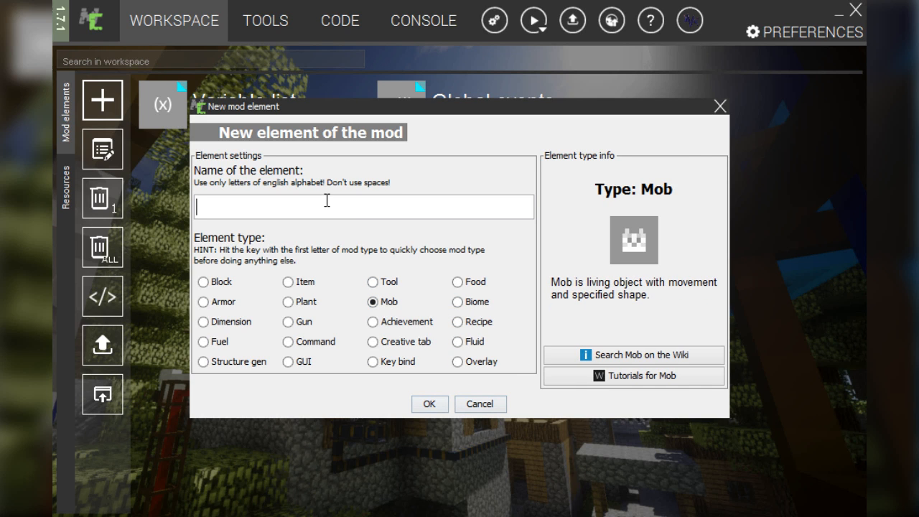
text(Randomfallenangel)
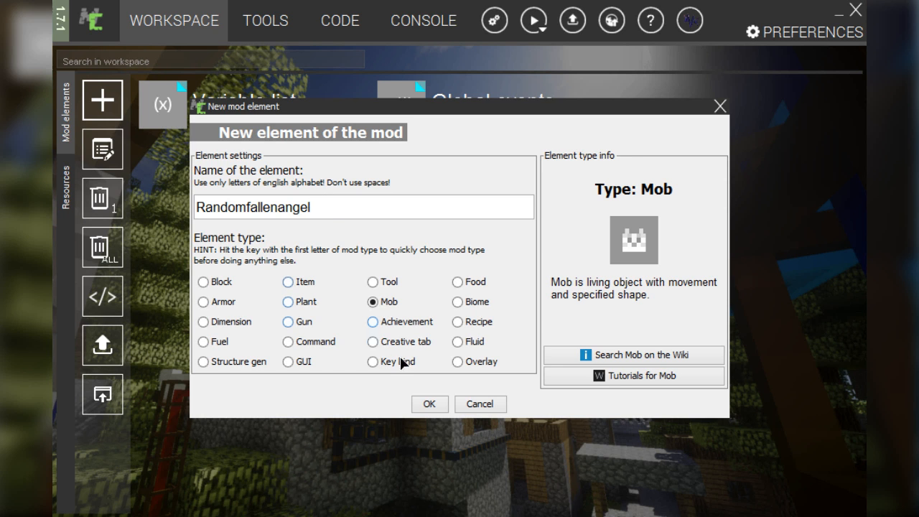
click(425, 406)
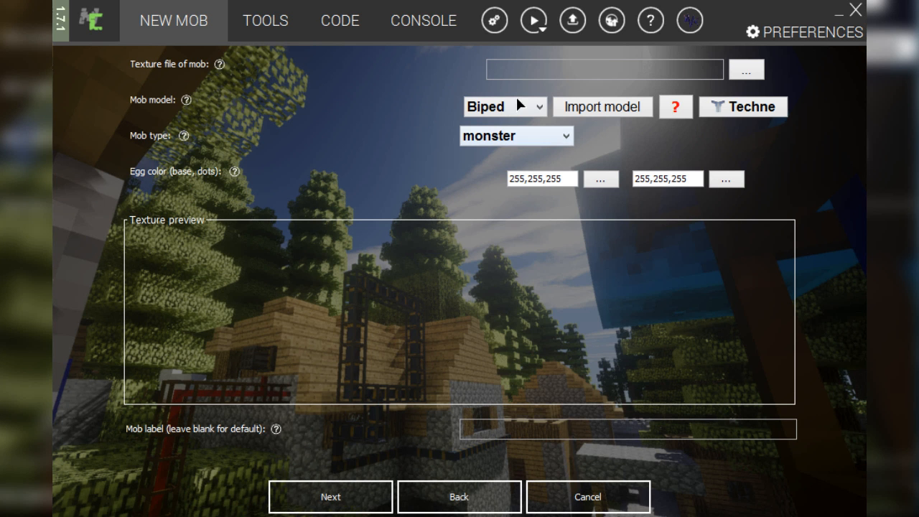
Step: Load Test2.png from the computer's Fallen Angel folder as the mob's texture file
click(744, 71)
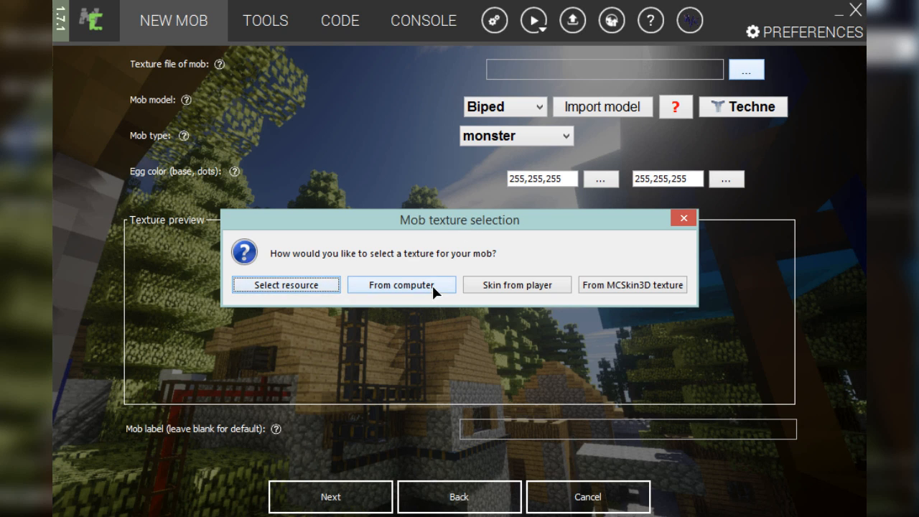
click(401, 285)
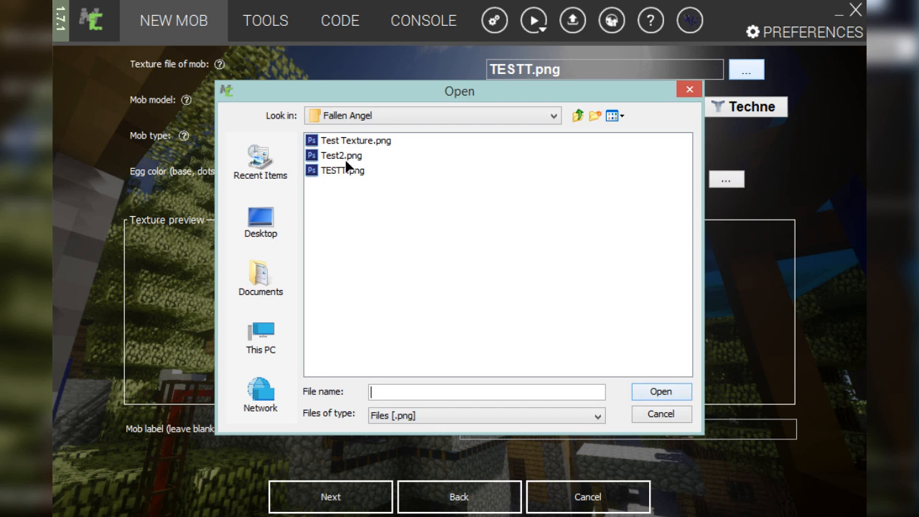
click(343, 155)
click(659, 393)
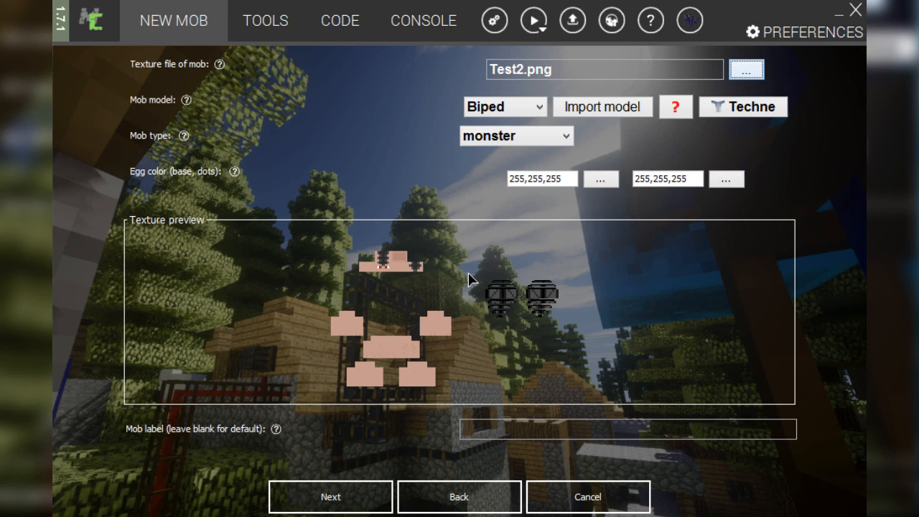
Step: Import Test.java from the Fallen Angel folder as the custom mob model instead of the built-in Biped
click(524, 114)
click(525, 108)
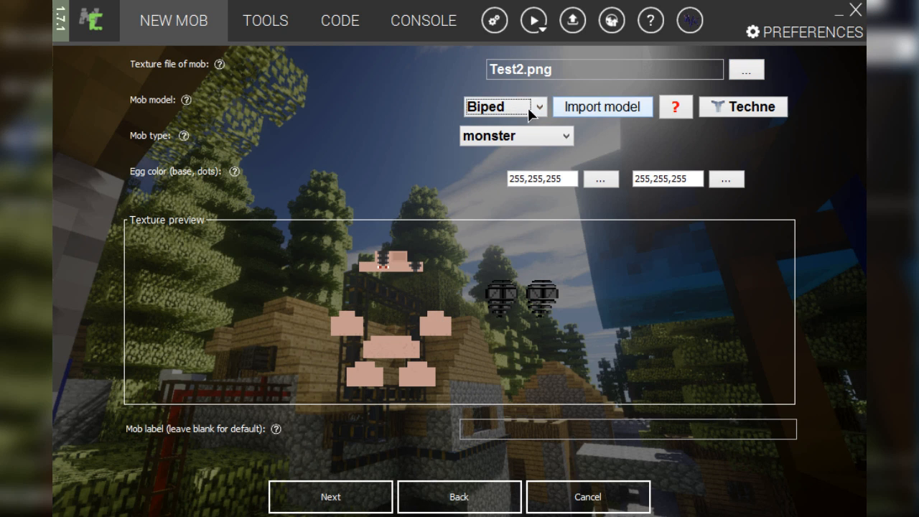
click(527, 108)
click(527, 108)
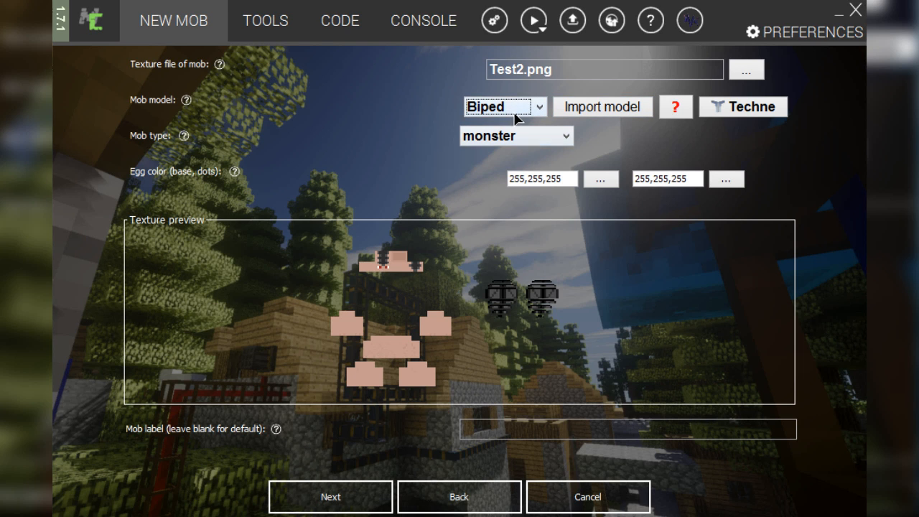
click(591, 109)
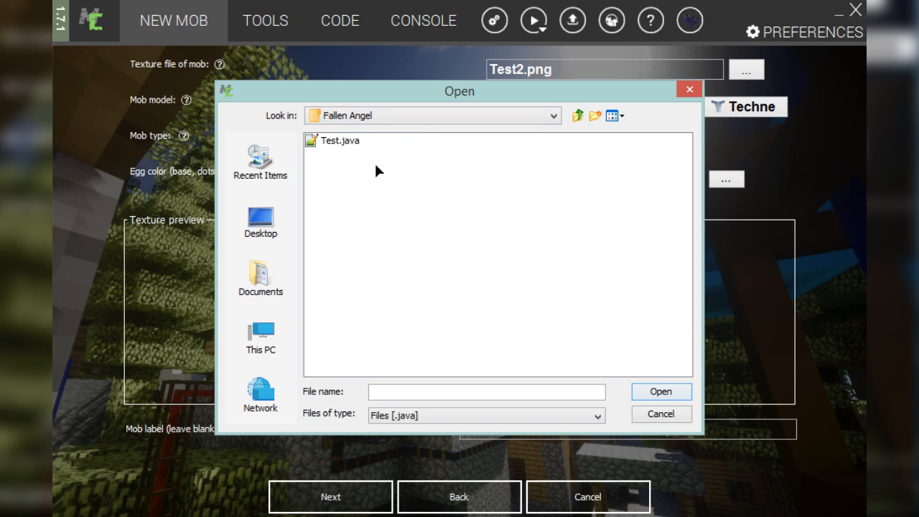
click(337, 142)
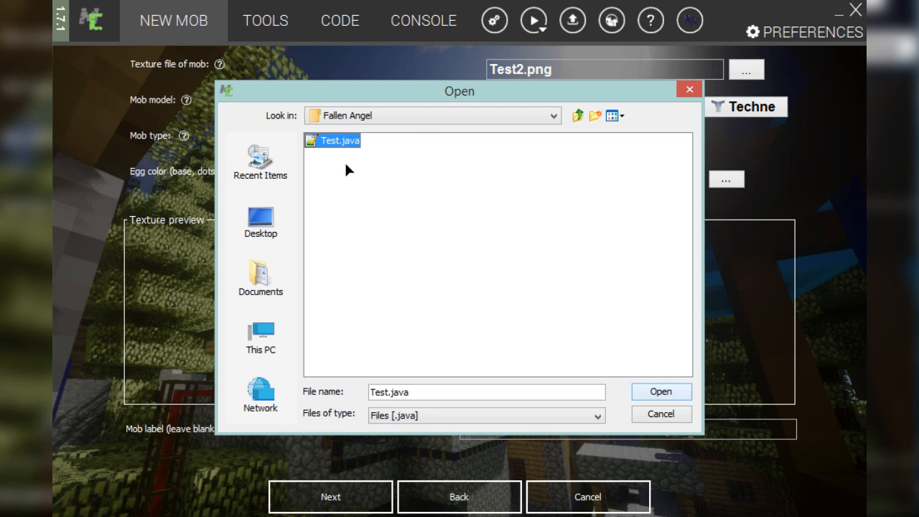
click(663, 392)
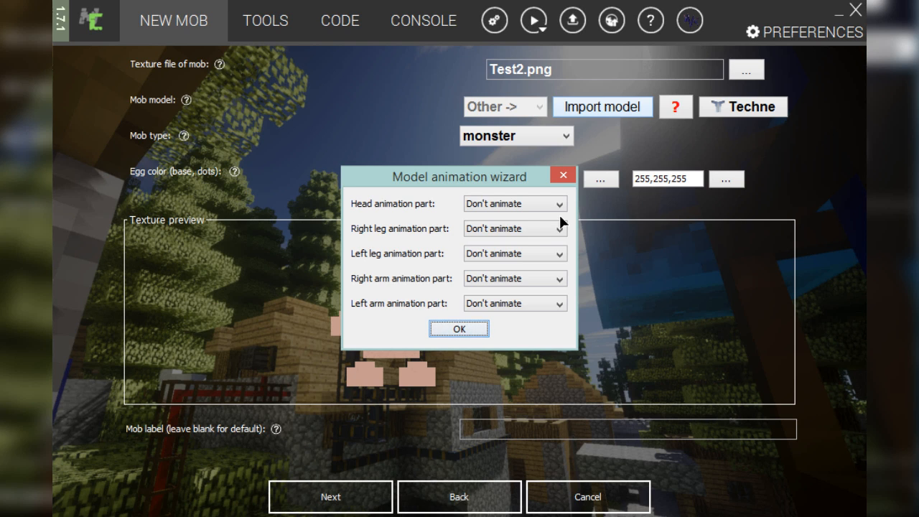
Step: Assign the model's animation parts: Head for the head, Leg_1 and Leg_2 for right and left legs, Arm_1 and Arm_2 for right and left arms
drag(453, 177, 443, 160)
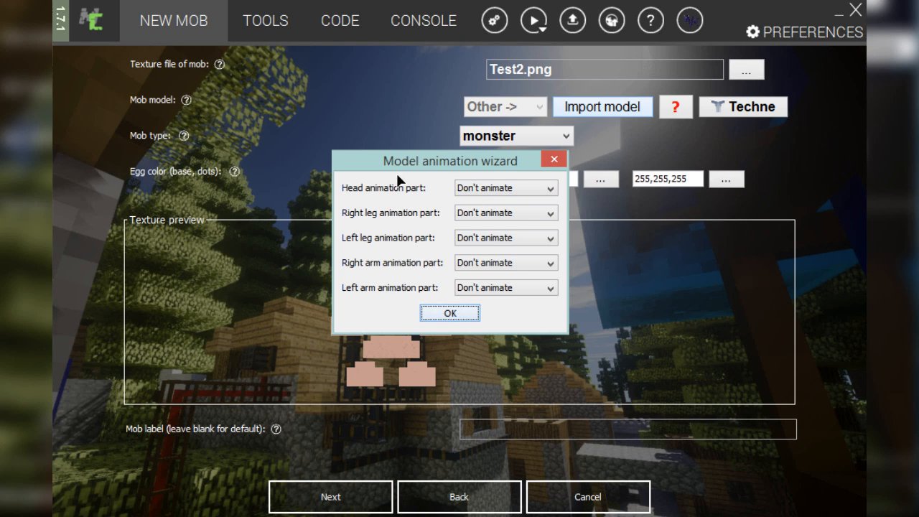
mouse_move(490, 167)
mouse_down()
mouse_move(455, 172)
mouse_move(489, 177)
mouse_up()
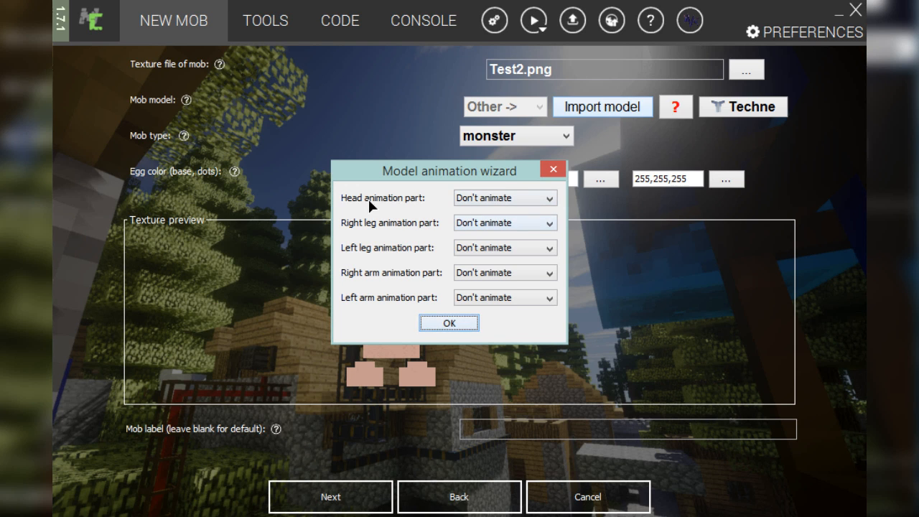
click(483, 199)
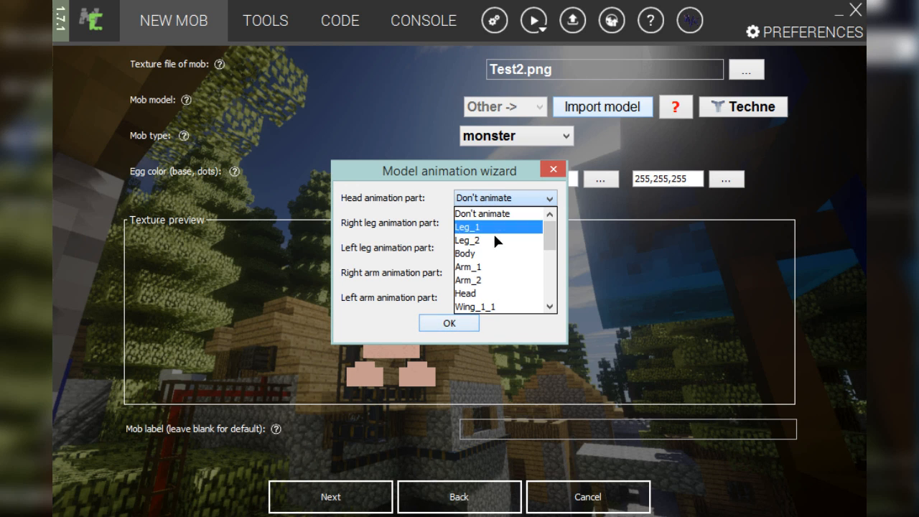
click(487, 294)
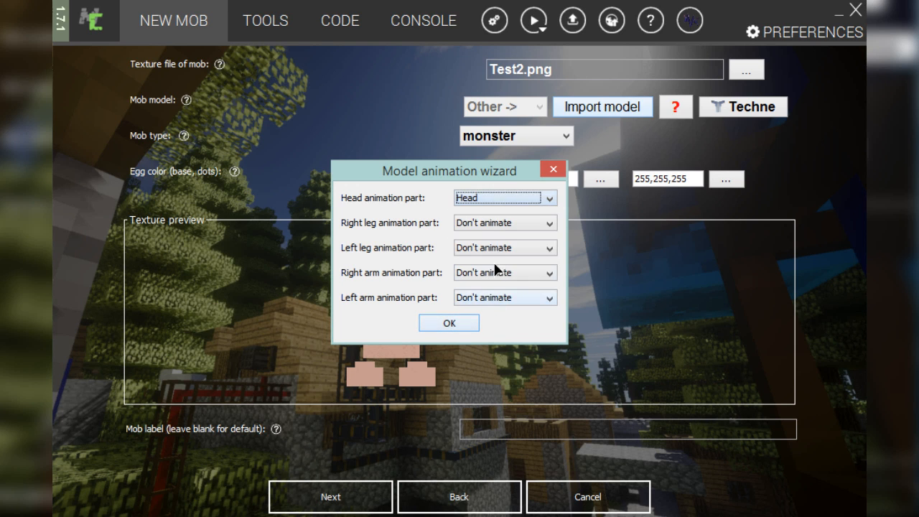
click(501, 223)
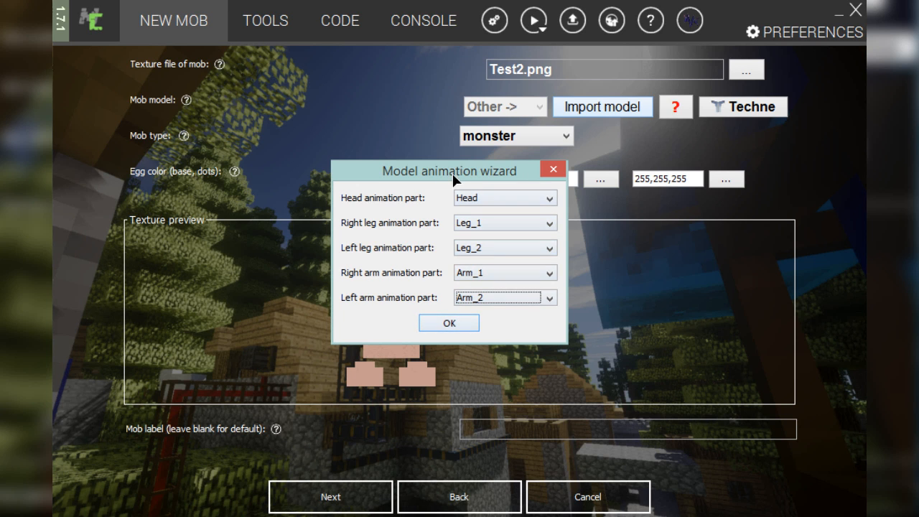
drag(489, 178, 552, 137)
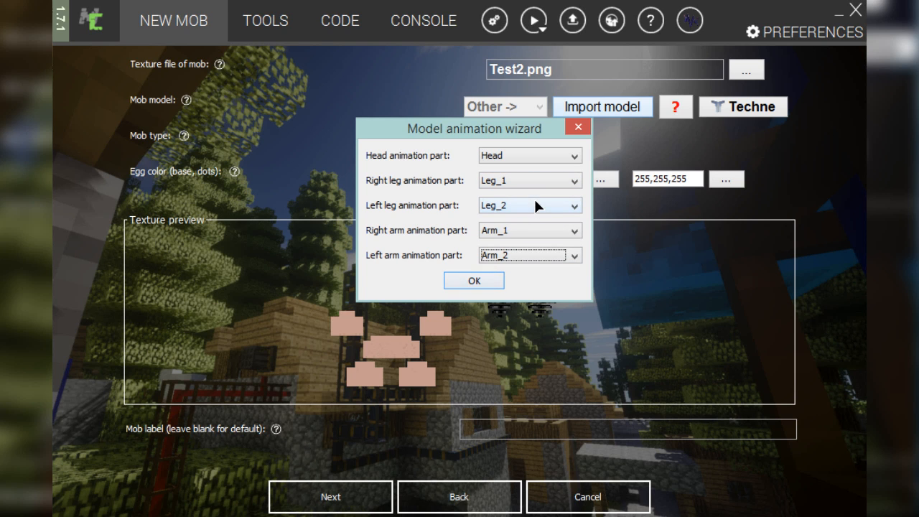
drag(492, 131, 496, 118)
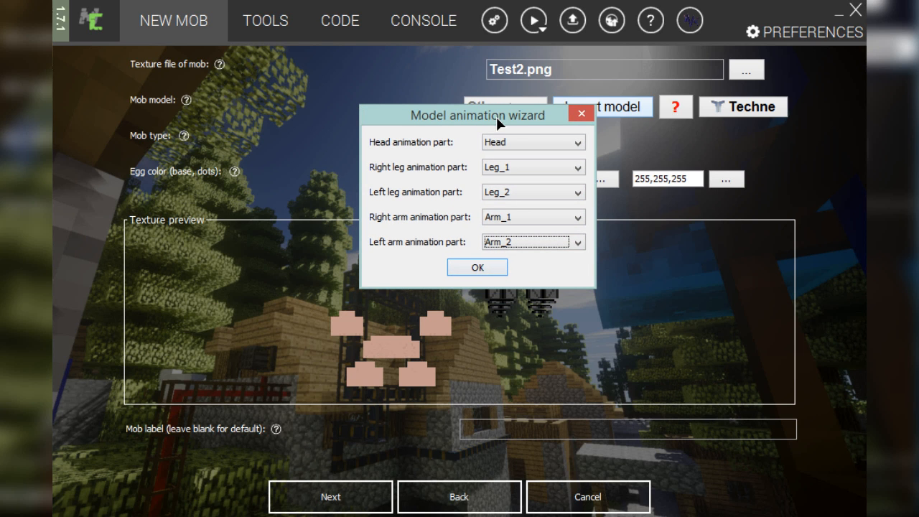
drag(496, 117, 707, 185)
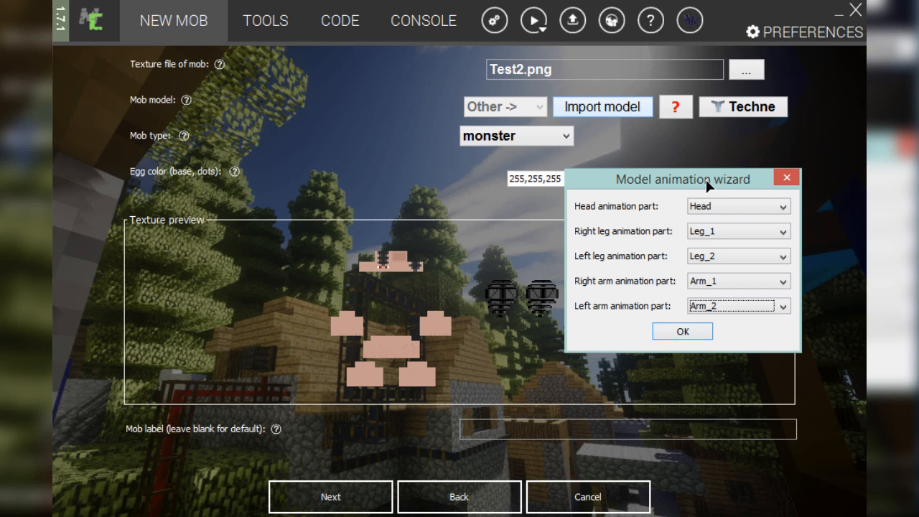
mouse_move(707, 186)
mouse_down()
mouse_move(605, 174)
mouse_move(723, 187)
mouse_up()
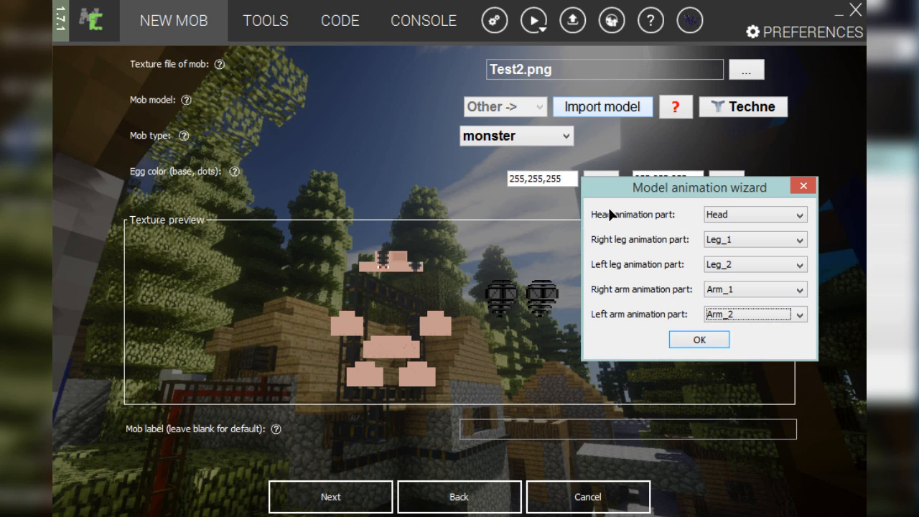
drag(644, 188, 530, 208)
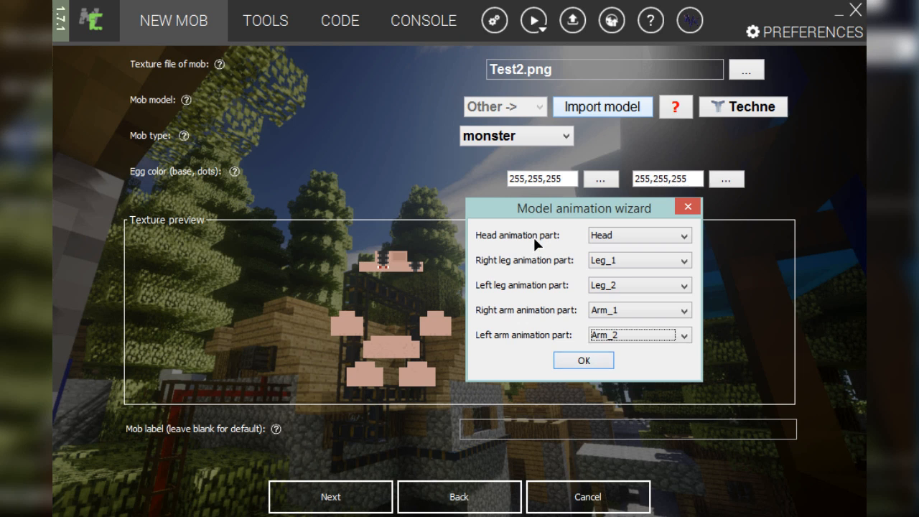
key(Return)
Step: Set the mob type to creature and the egg's base color to the light red swatch 255,153,153
click(528, 135)
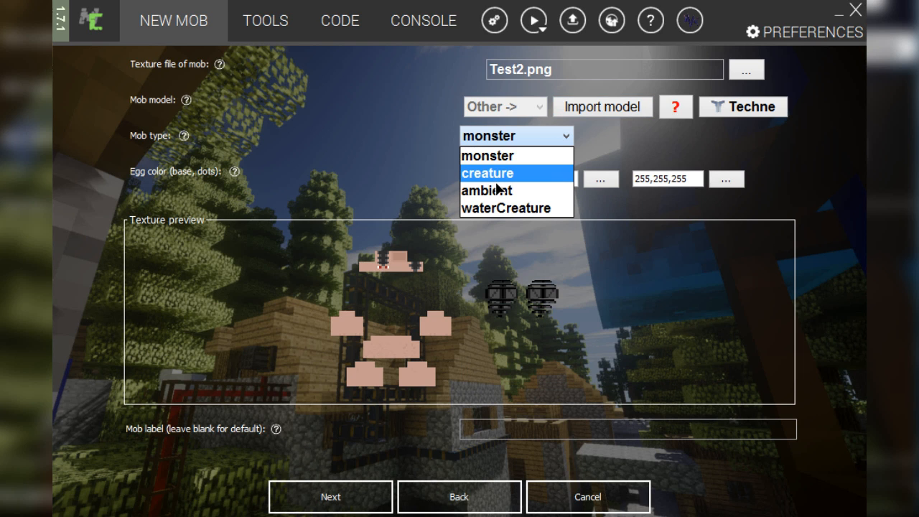
click(500, 174)
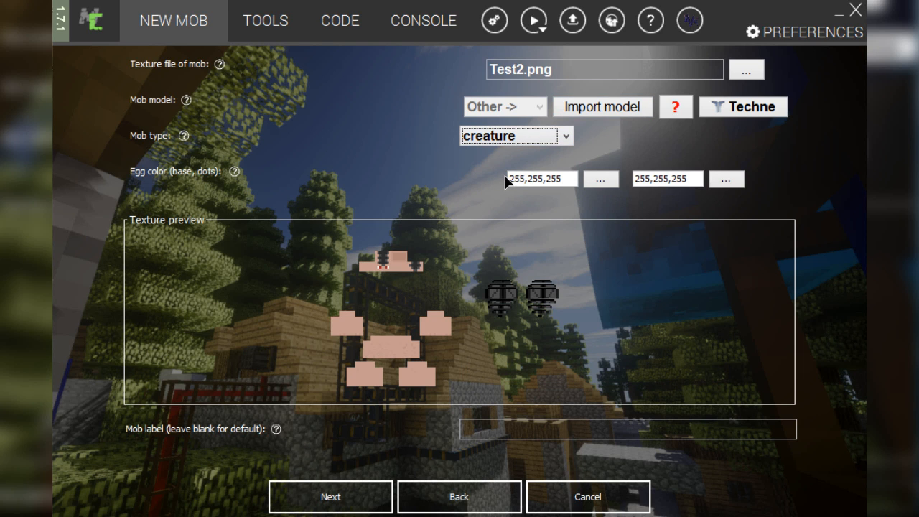
click(600, 179)
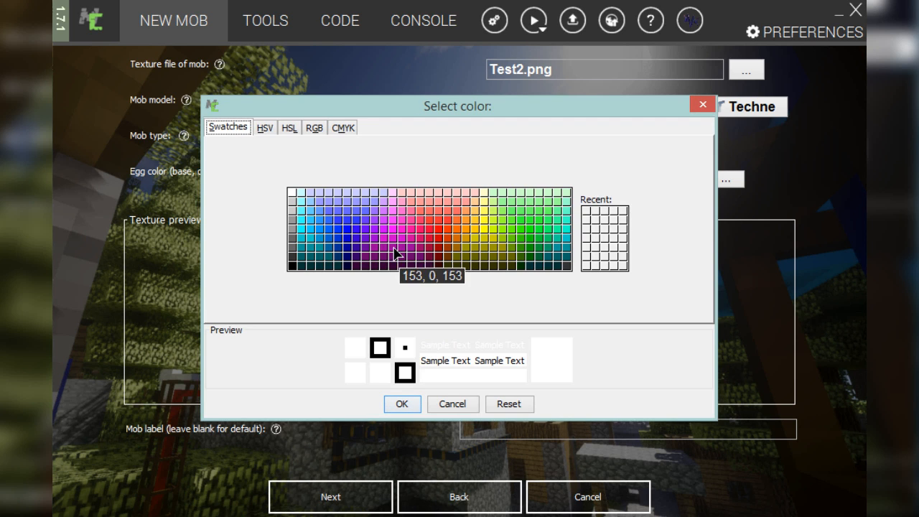
click(439, 201)
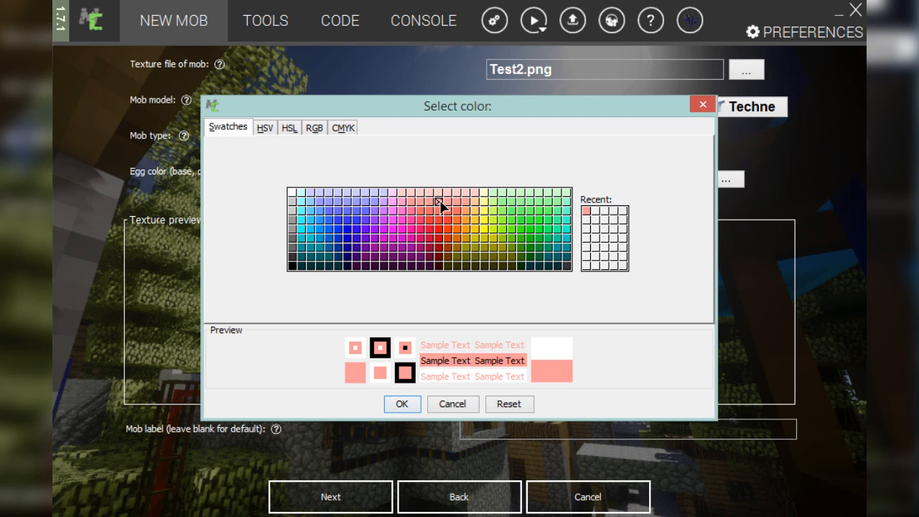
click(402, 404)
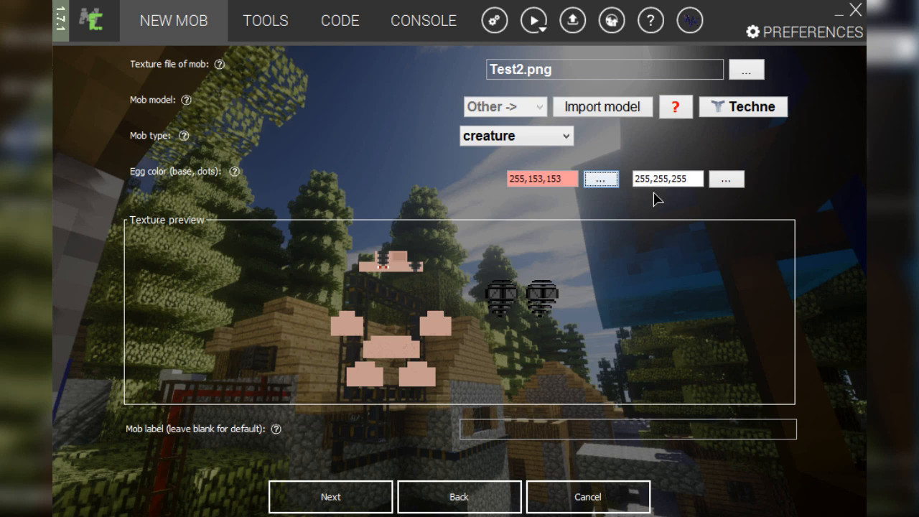
Step: Set the egg's dots color to the dark gray swatch 51,51,51
click(726, 178)
click(292, 257)
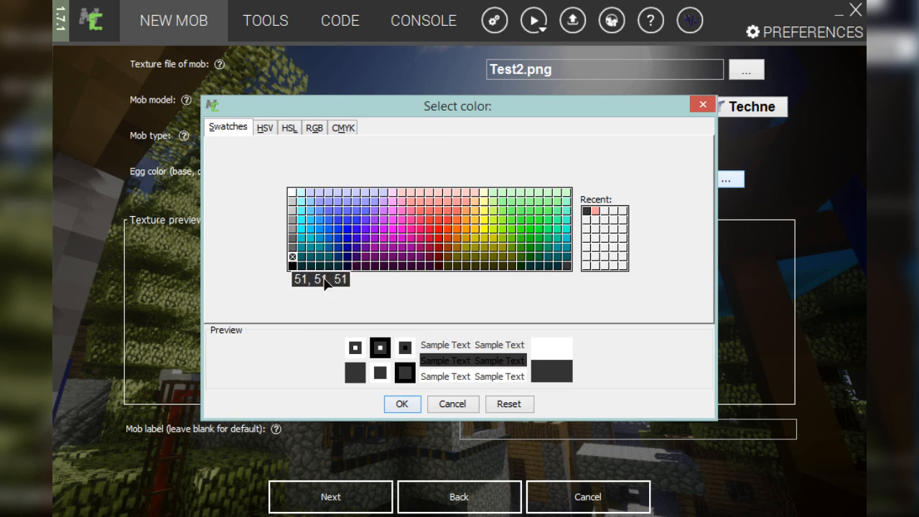
click(412, 402)
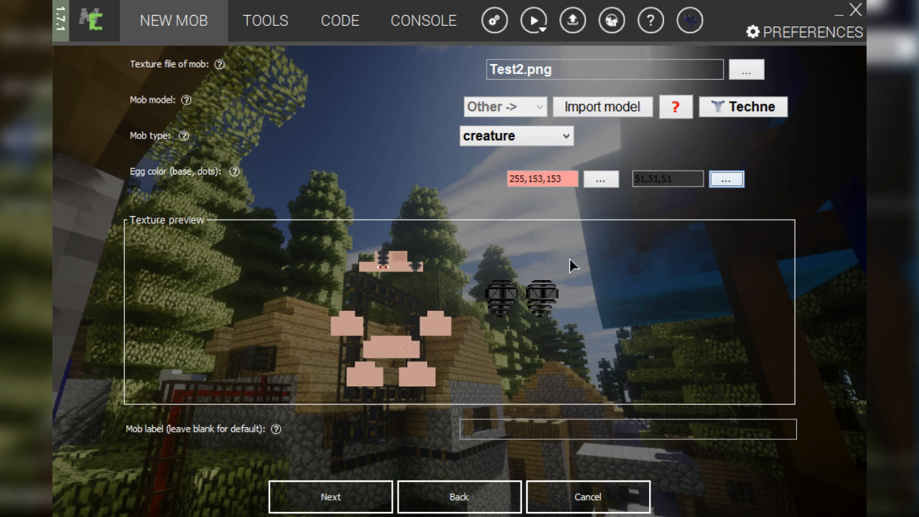
Step: Change the egg's base color to the darker red 140,68,68 using HSV values and continue to the mob's behavior settings
click(600, 180)
click(265, 127)
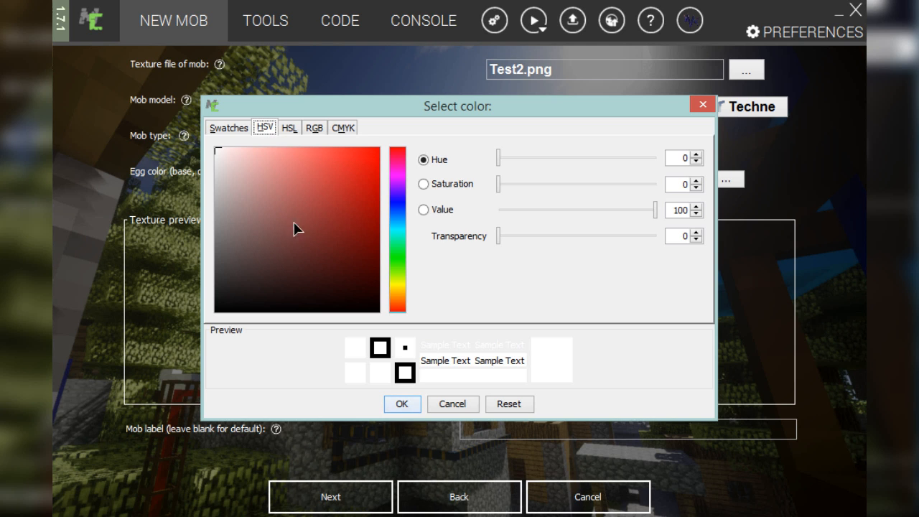
click(281, 260)
drag(294, 260, 277, 211)
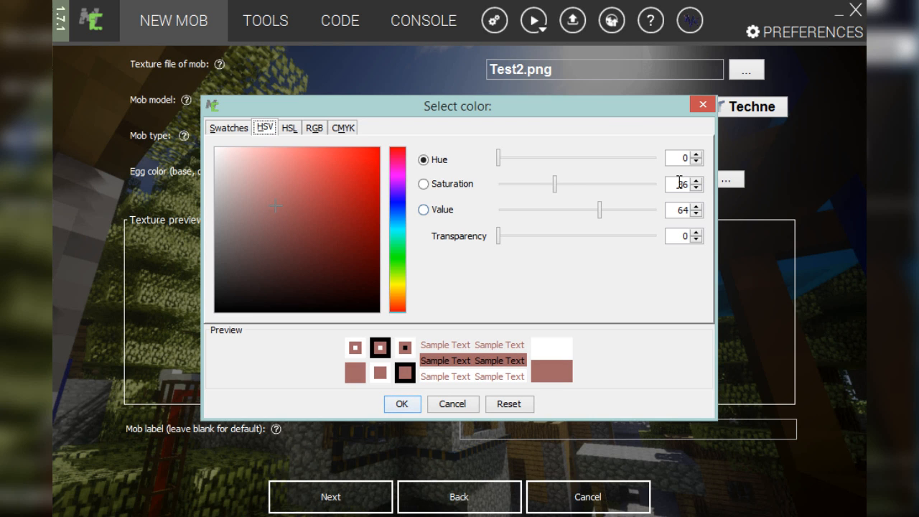
click(552, 182)
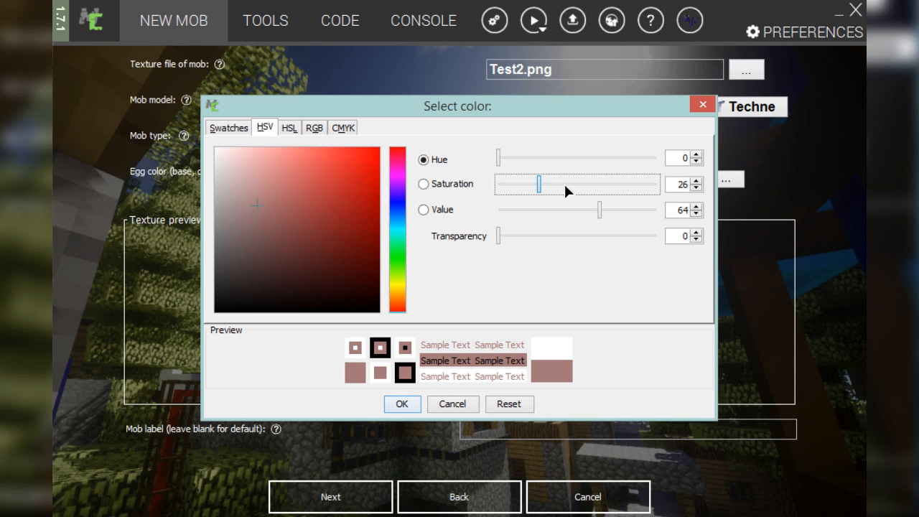
drag(547, 184, 572, 185)
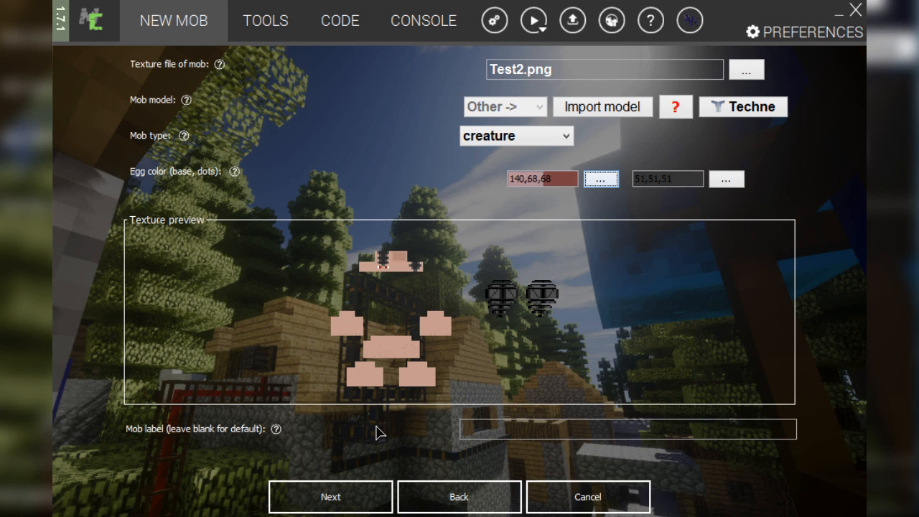
click(357, 505)
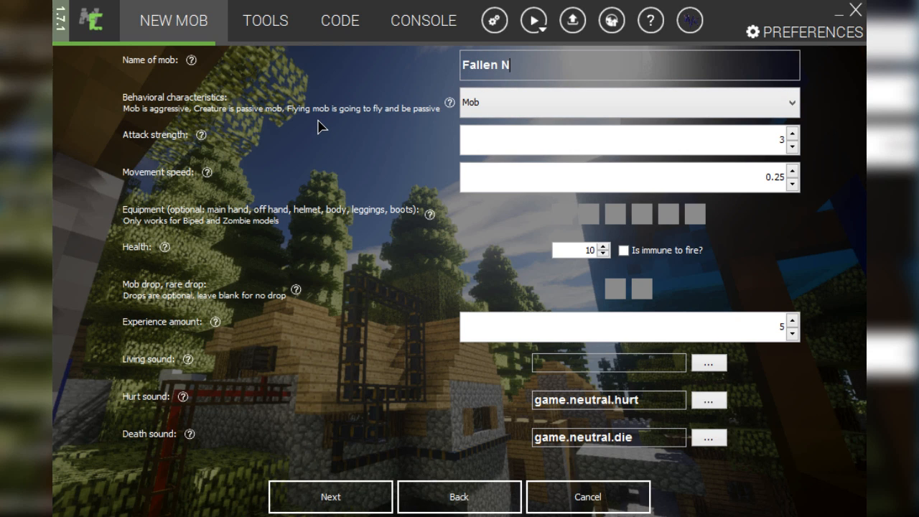
Step: Finish naming the mob Fallen Angel and set its behavioral characteristics to Creature
text(ngel)
click(499, 108)
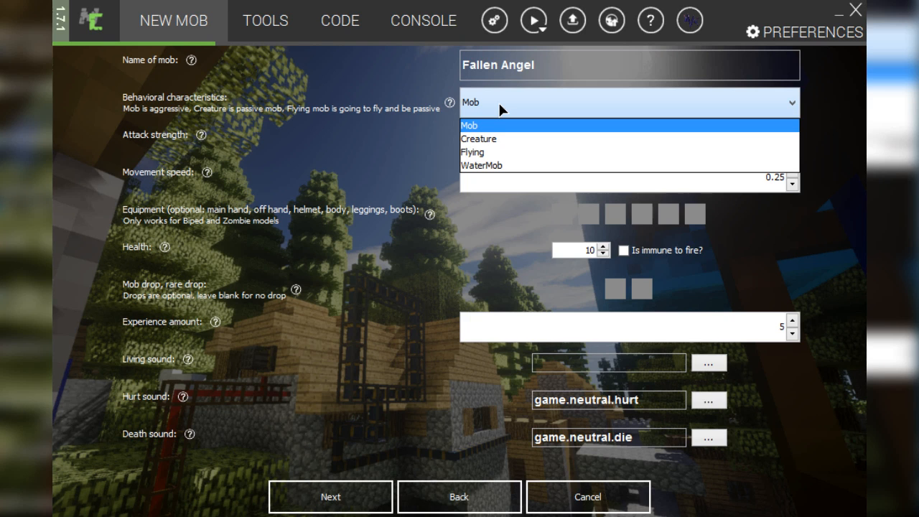
click(499, 141)
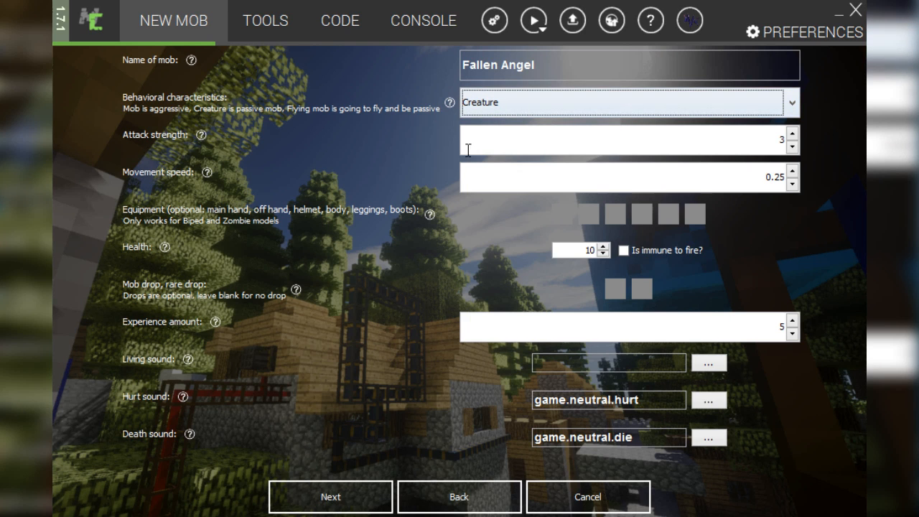
Step: Set the mob's attack strength to 8 and its movement speed to 0.65
click(777, 142)
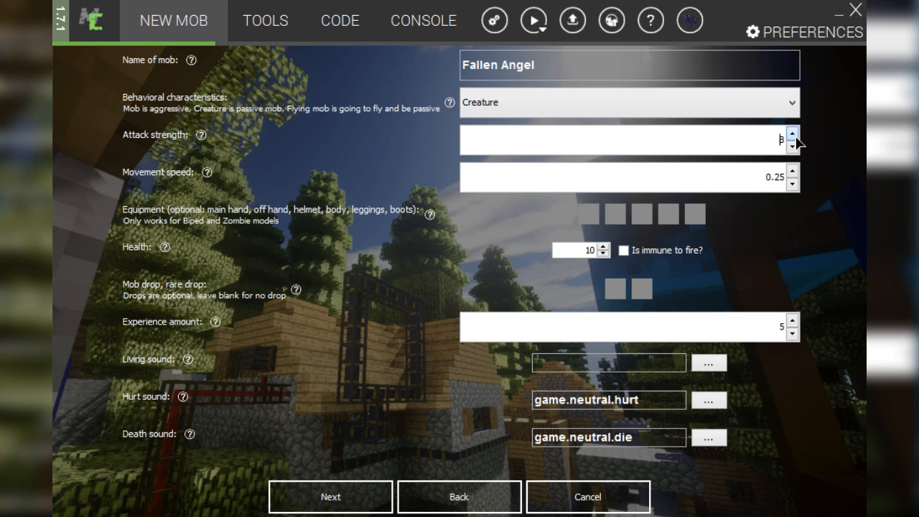
click(791, 134)
click(792, 147)
click(792, 146)
drag(761, 177, 781, 185)
click(785, 177)
click(793, 174)
Step: Browse the item presets and assign a chainmail chestplate to the mob's main-hand equipment slot
click(575, 223)
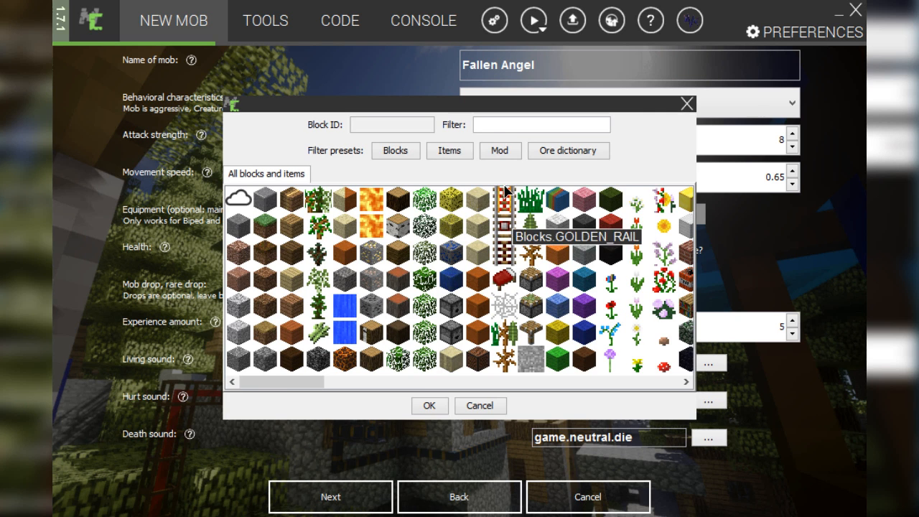
click(449, 150)
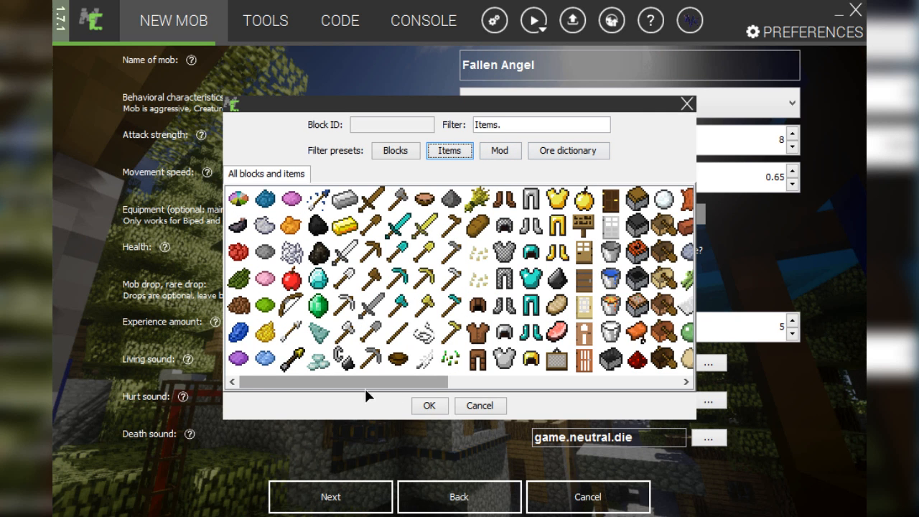
drag(364, 388, 506, 382)
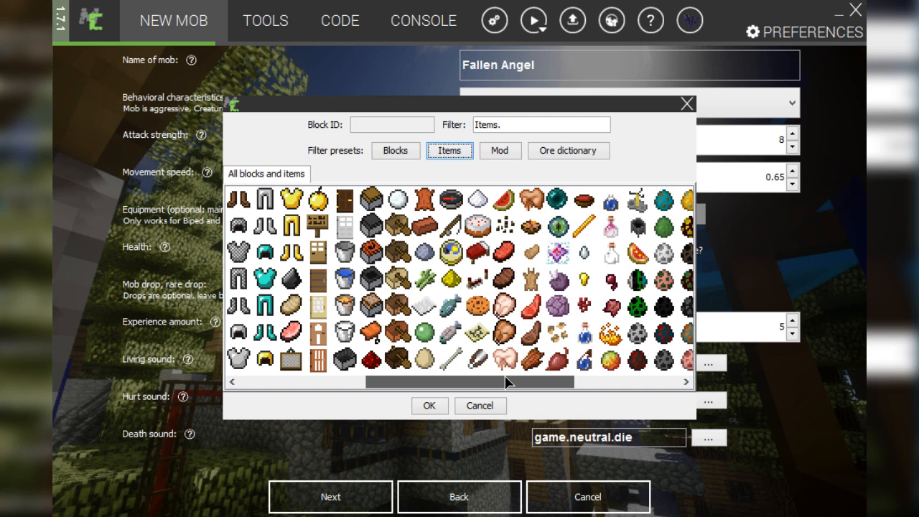
drag(507, 382, 359, 395)
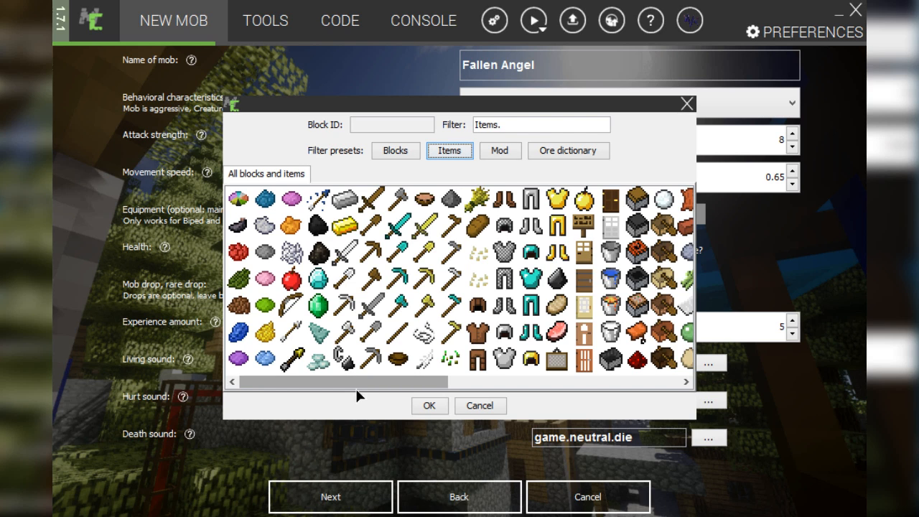
click(505, 156)
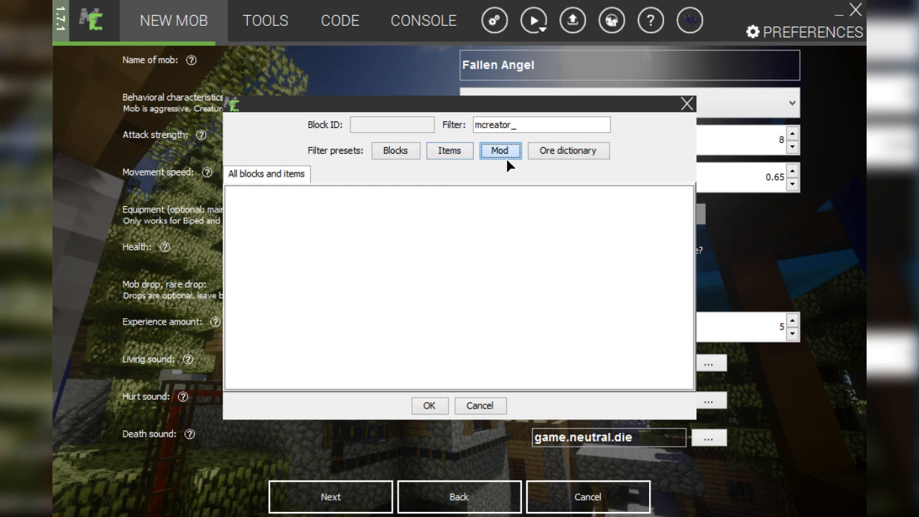
click(453, 153)
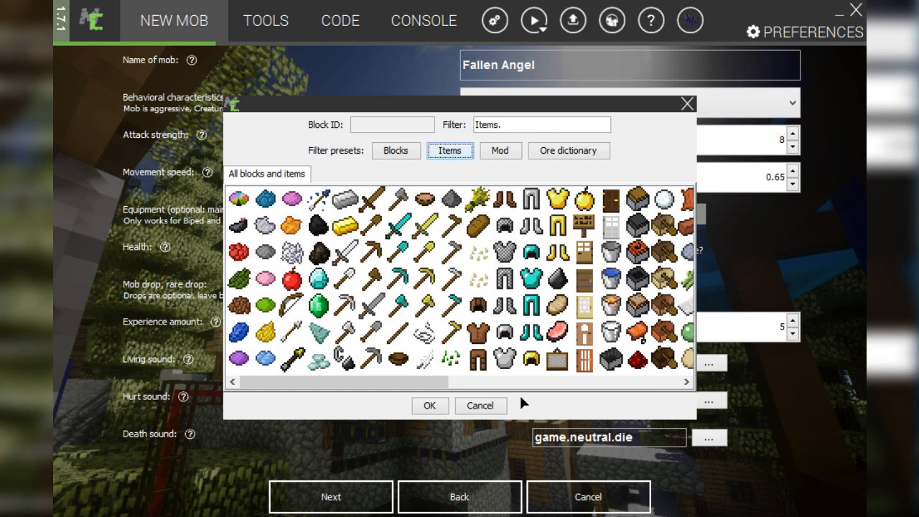
click(504, 257)
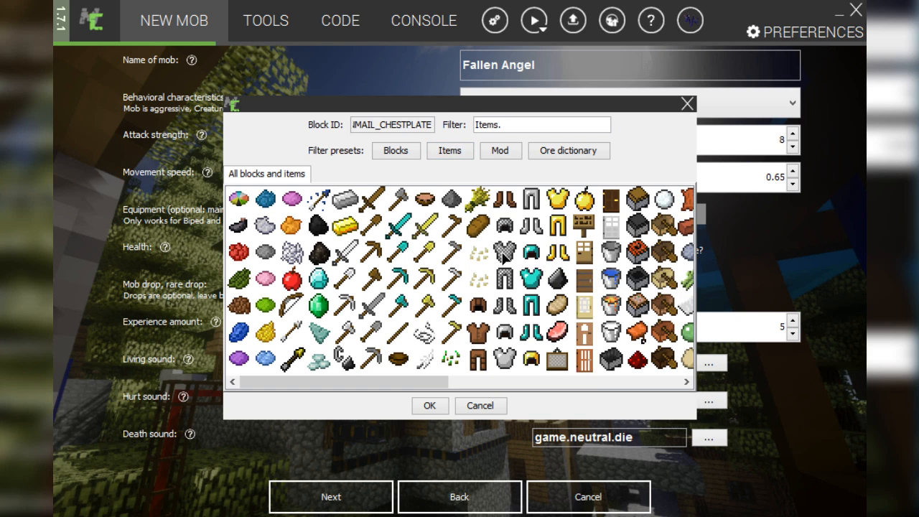
click(430, 405)
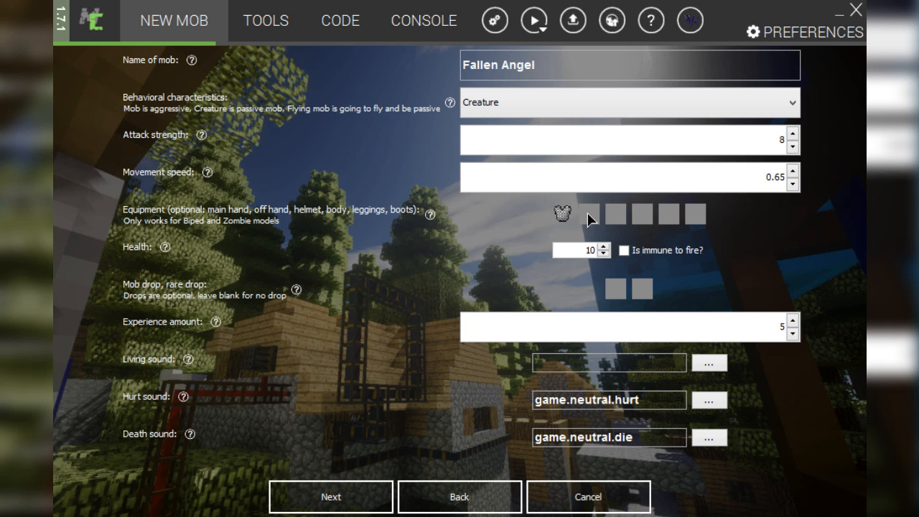
Step: Equip the mob's body slot with the chainmail chestplate from the Items filter
click(642, 214)
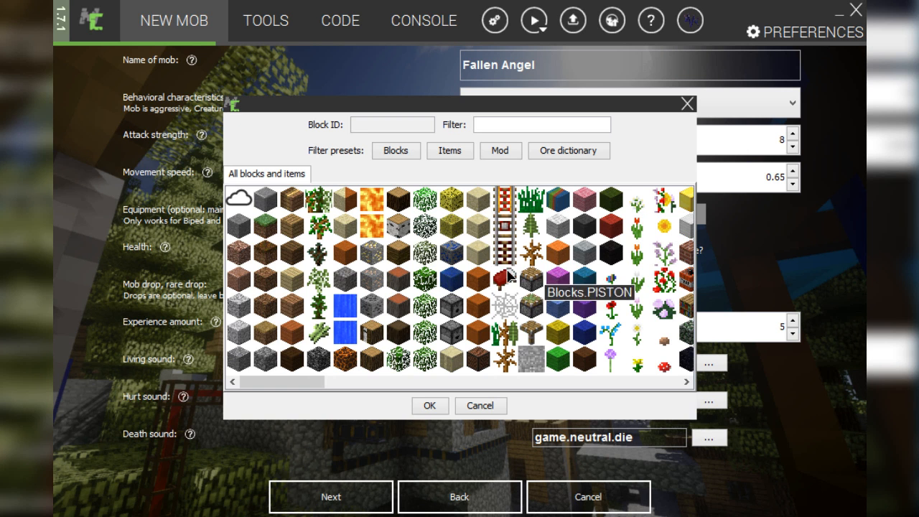
click(502, 153)
click(450, 150)
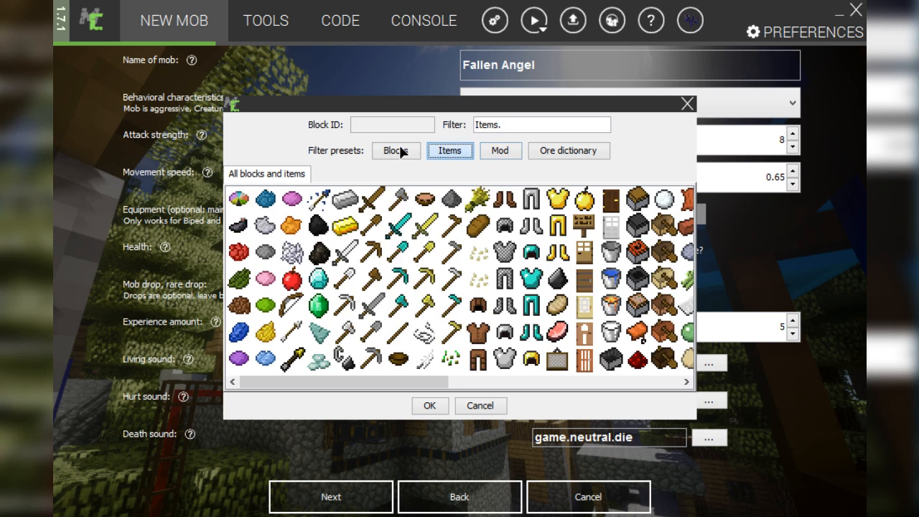
click(398, 149)
click(440, 148)
click(511, 257)
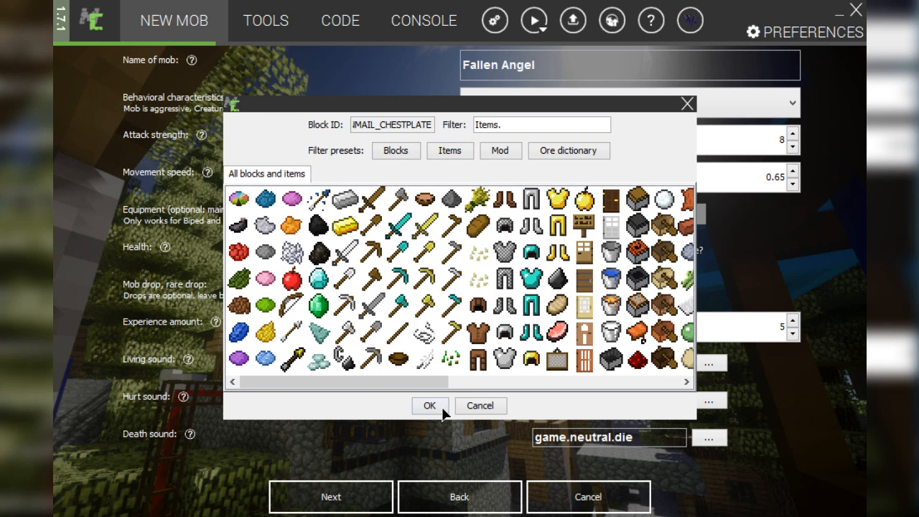
click(433, 405)
Step: Replace the main-hand equipment with prismarine crystals
click(562, 213)
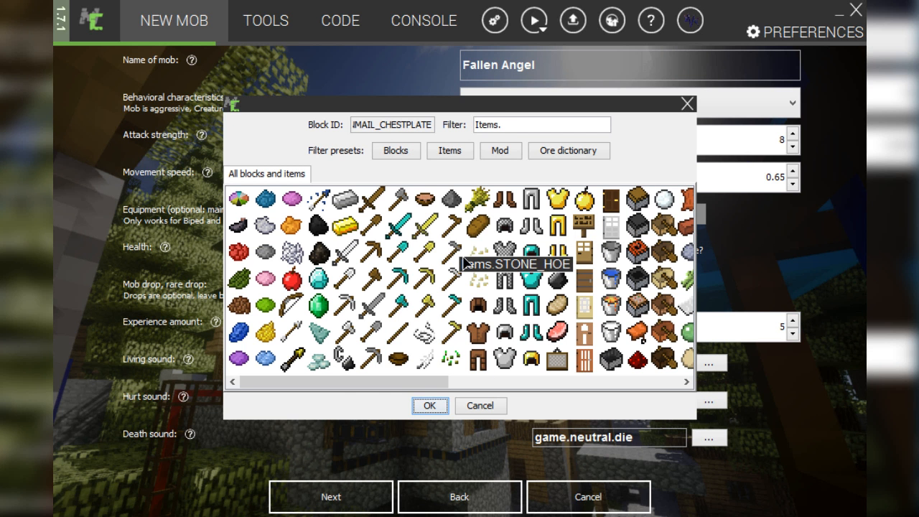
click(317, 361)
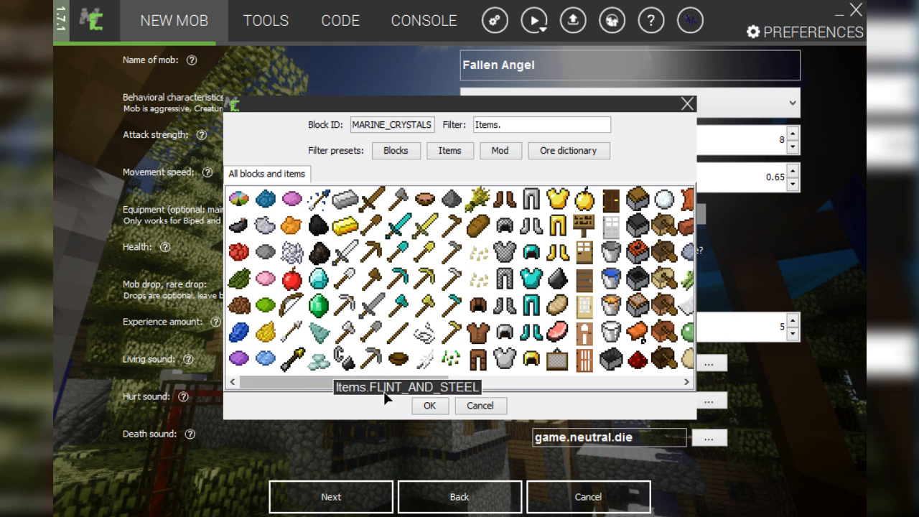
click(431, 406)
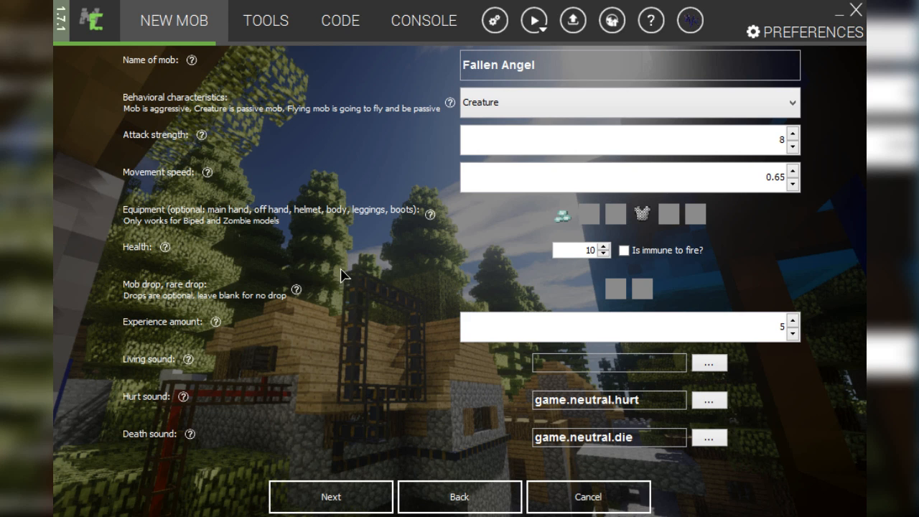
Step: Set health to 20 with fire immunity enabled, and choose the light blue dye, Items.DYE#12, as the regular mob drop
click(603, 254)
click(623, 294)
click(450, 150)
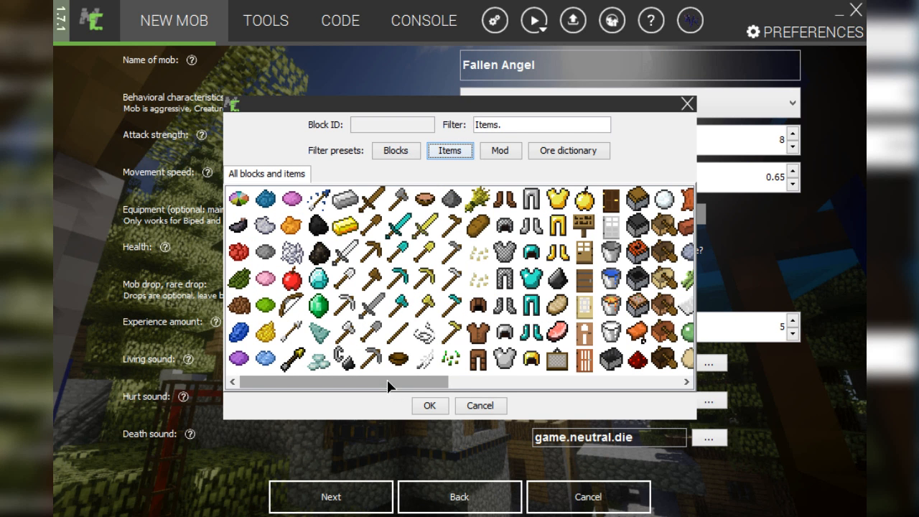
mouse_move(388, 381)
mouse_down()
mouse_move(433, 390)
mouse_move(375, 386)
mouse_up()
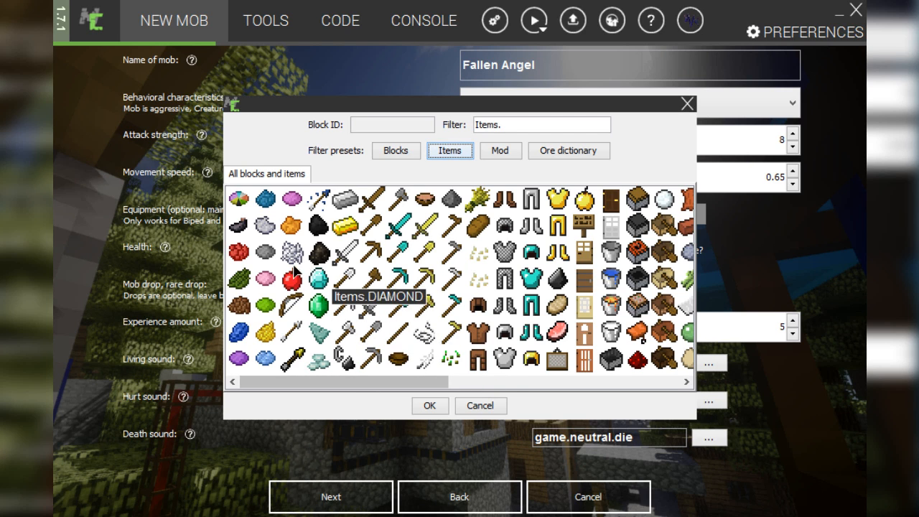
click(265, 358)
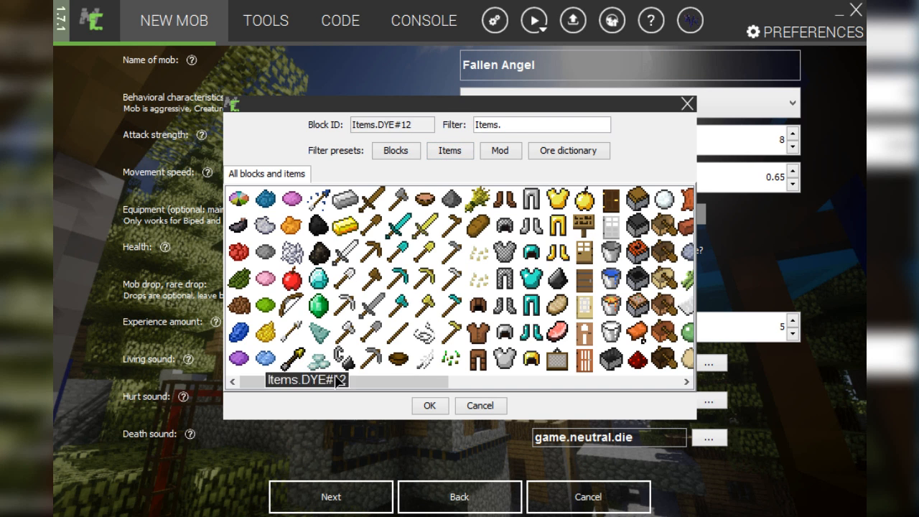
click(438, 406)
Step: Assign the cobweb block, Blocks.WEB, as the mob's rare drop
click(649, 294)
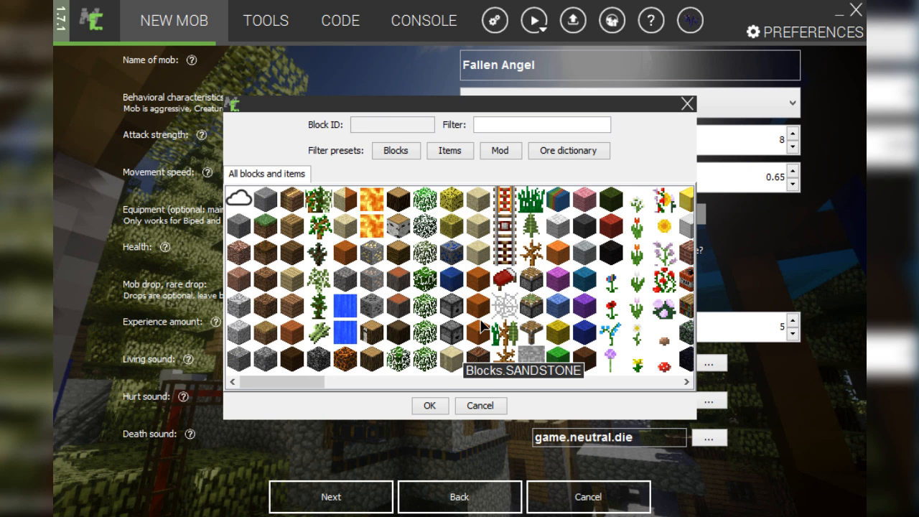
click(507, 307)
click(436, 404)
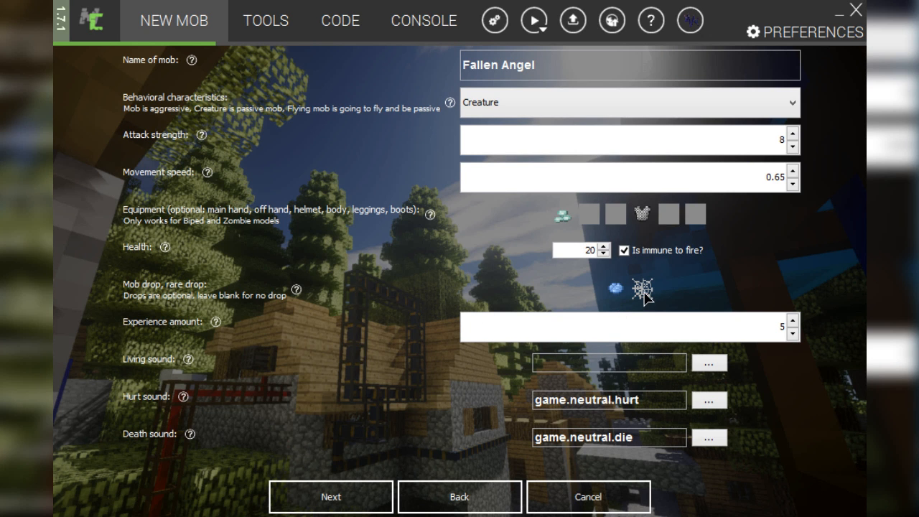
Step: Change the mob's rare drop to the lava block
click(643, 290)
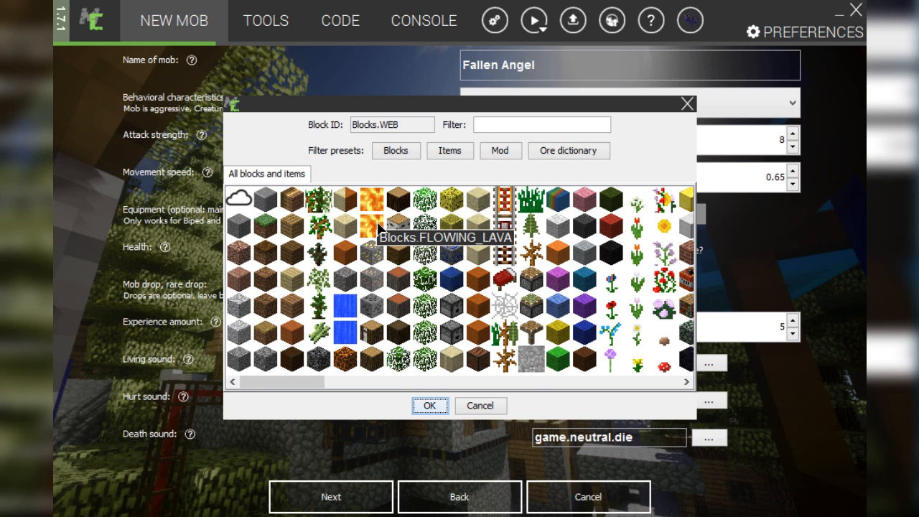
click(378, 228)
click(430, 405)
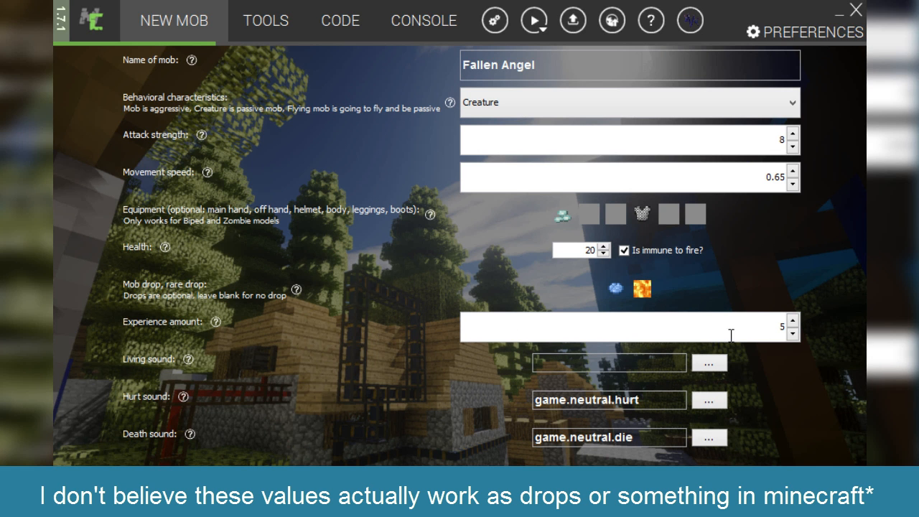
Step: Set the mob's experience amount to 10
click(794, 320)
click(793, 320)
click(793, 320)
click(793, 320)
click(793, 320)
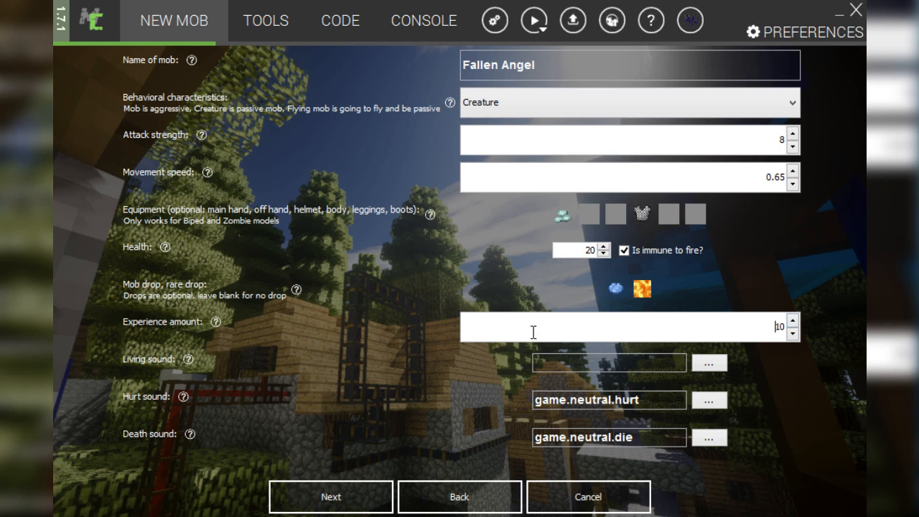
click(730, 326)
Step: Set the living, hurt and death sounds to entity.endermen.scream, entity.endermen.hurt and entity.donkey.death, and continue to the particle settings
click(703, 366)
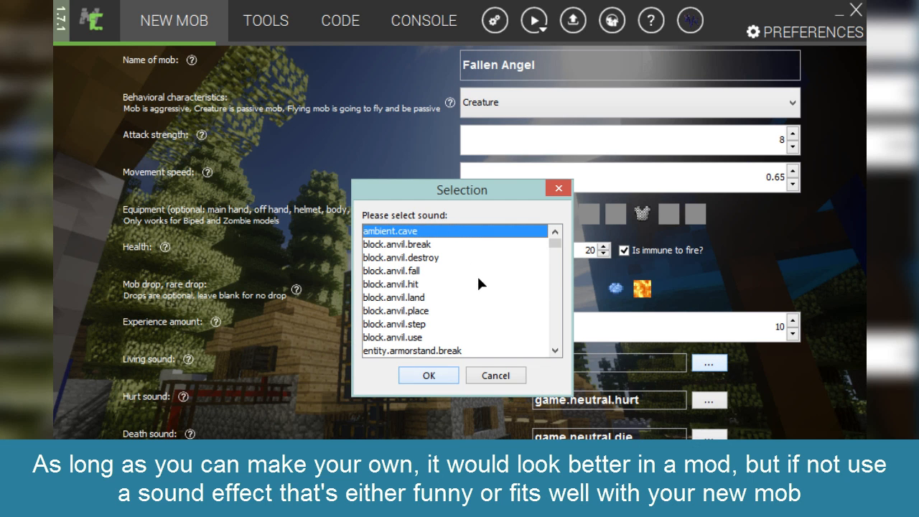
scroll(477, 276, down, 10)
scroll(478, 283, down, 20)
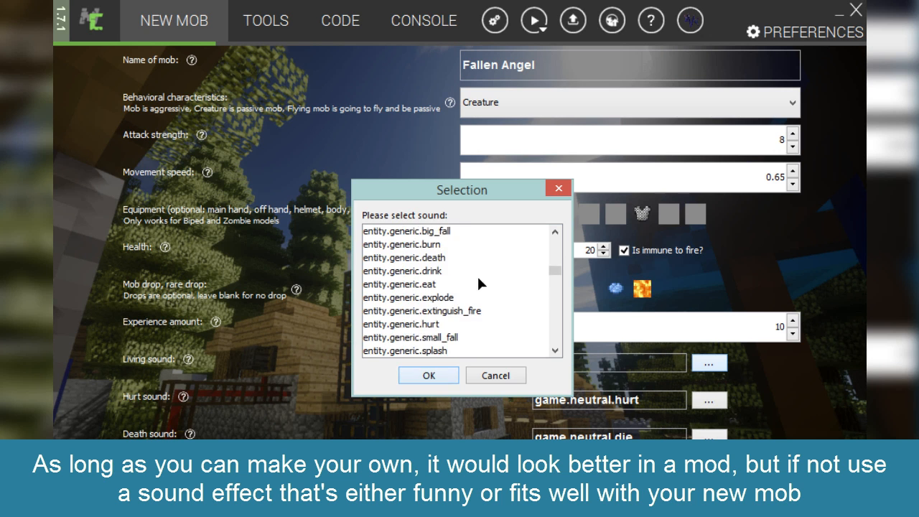
scroll(479, 282, down, 20)
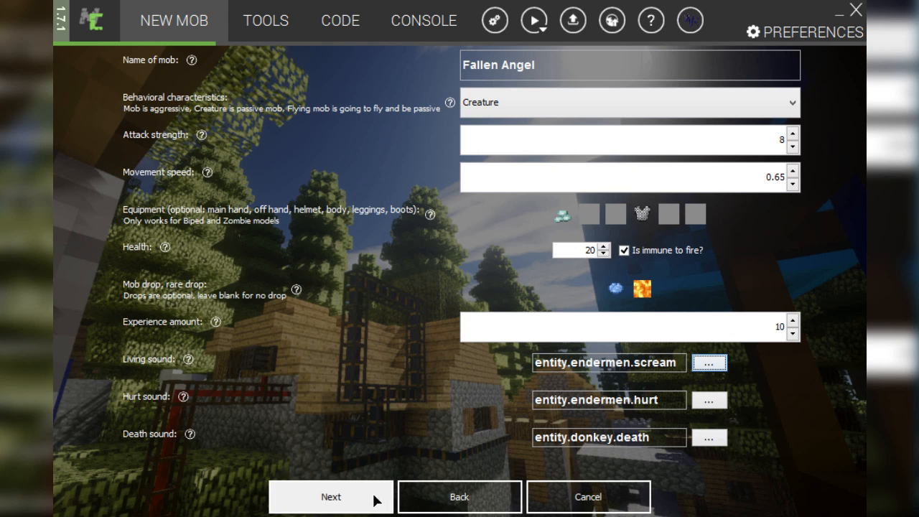
click(331, 497)
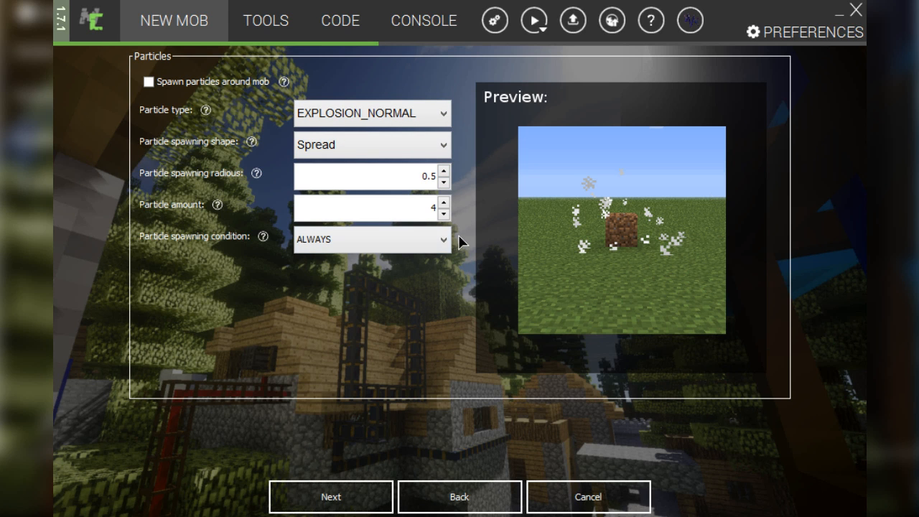
Step: Enable particles around the mob and set the particle type to WATER_BUBBLE
click(170, 82)
click(387, 118)
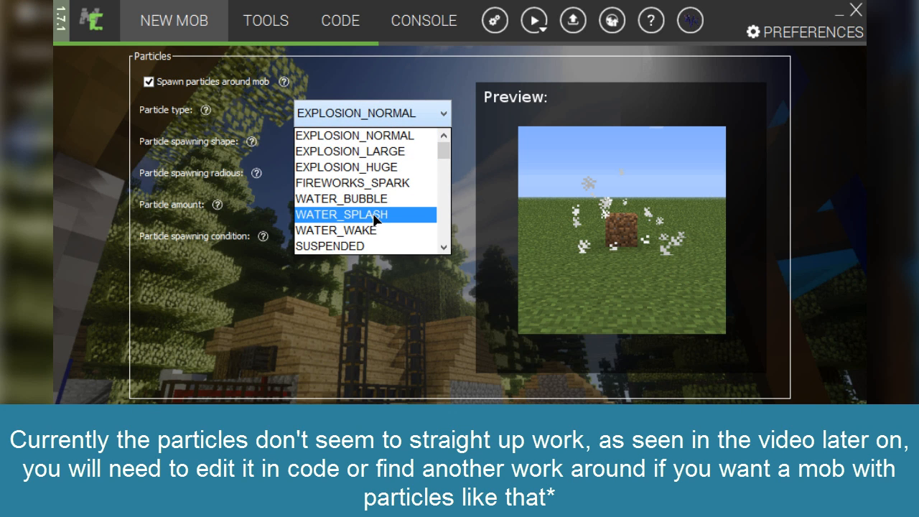
click(375, 200)
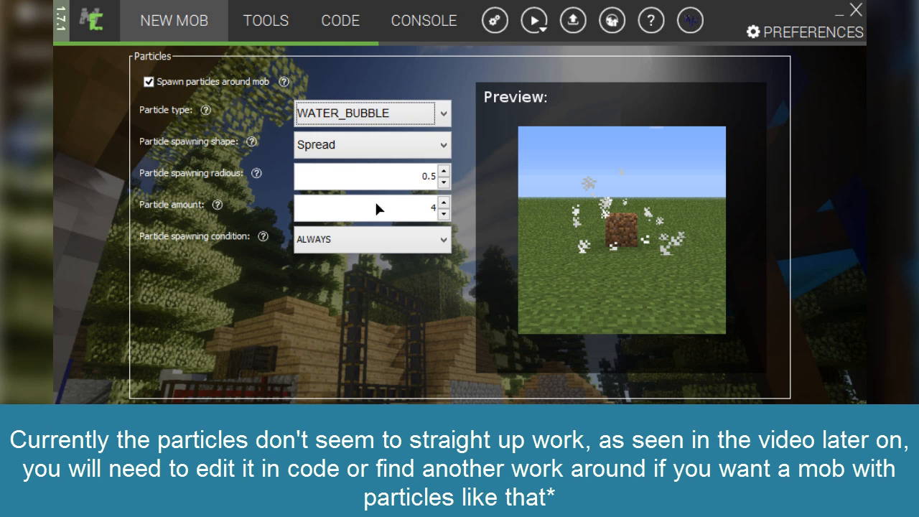
Step: Preview the Top, Tube and Plane particle spawning shapes and set the shape back to Spread
click(394, 143)
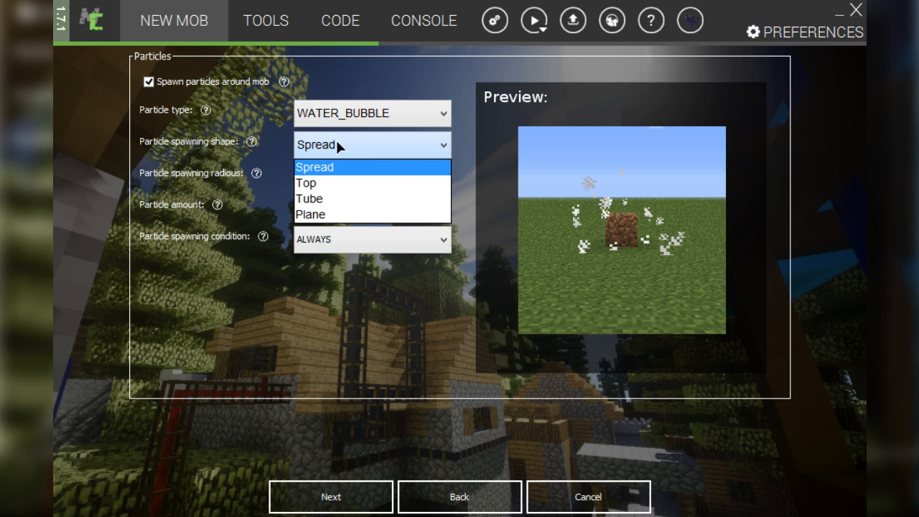
click(337, 143)
click(332, 151)
click(316, 184)
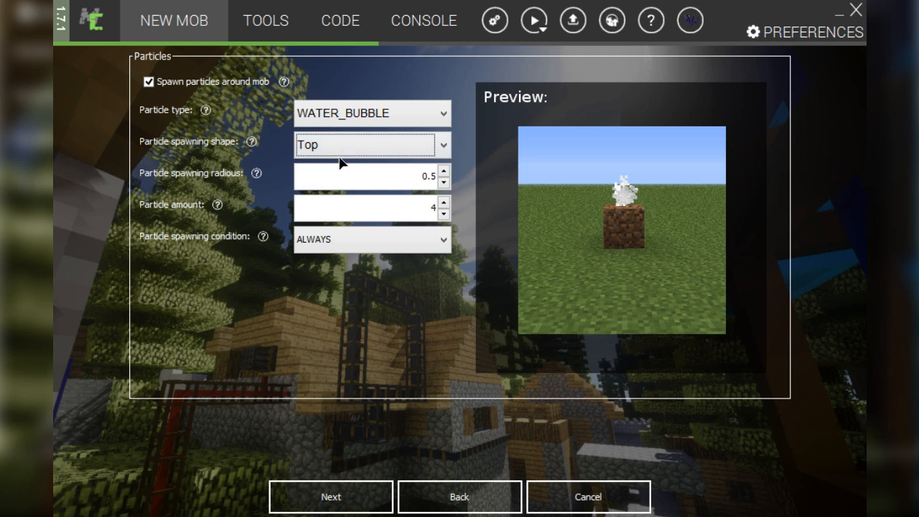
click(341, 152)
click(332, 196)
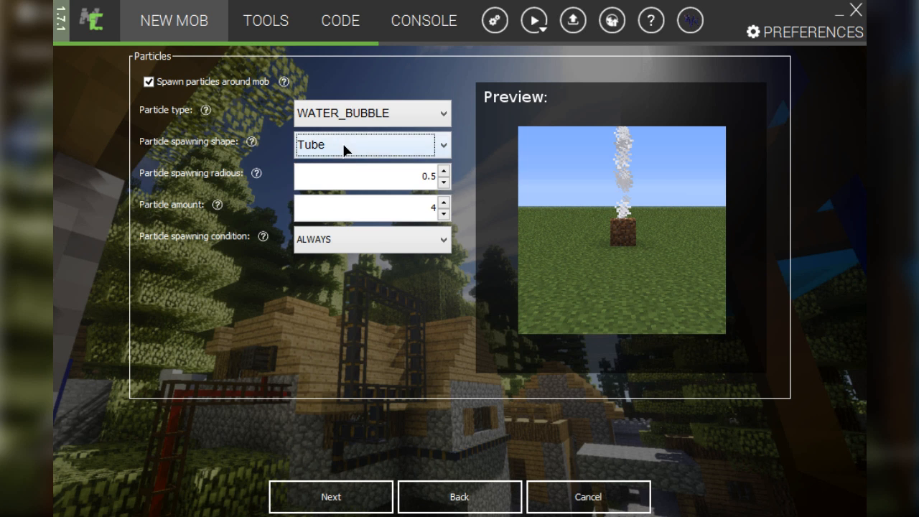
click(345, 149)
click(330, 212)
click(345, 153)
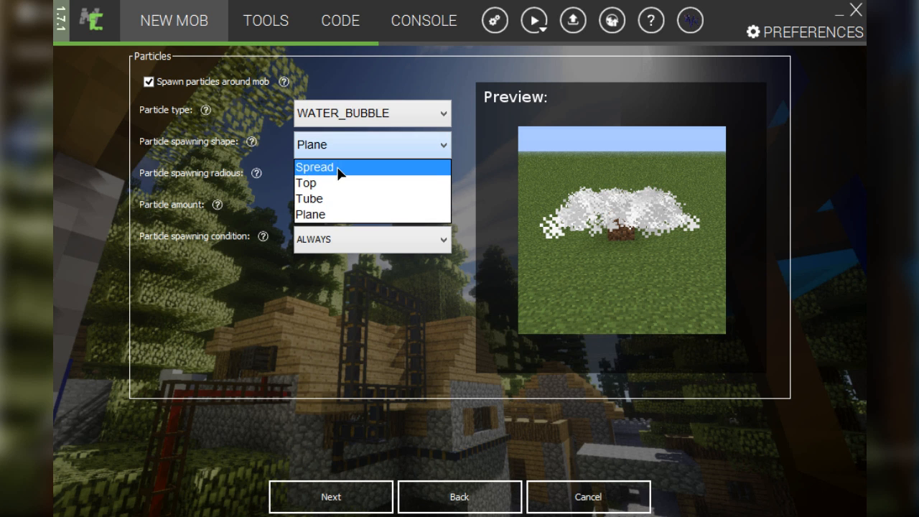
click(338, 169)
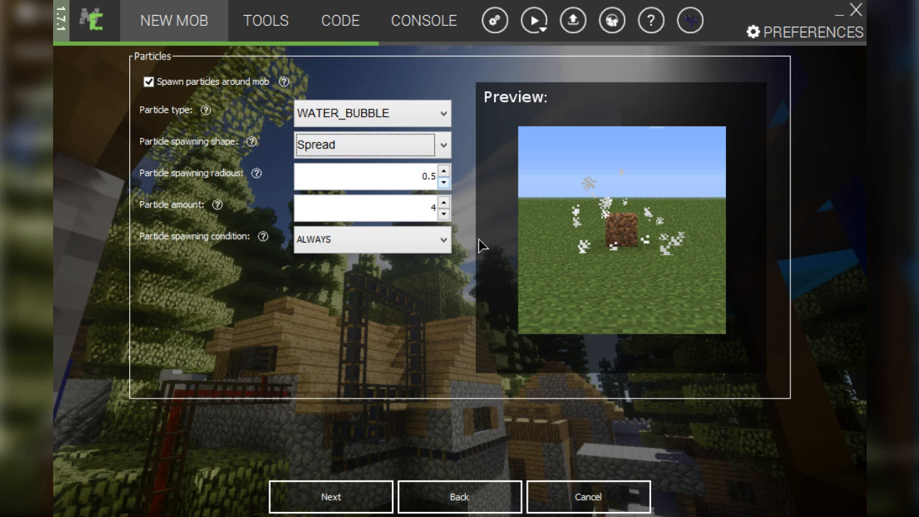
Step: Raise the particle amount to 16
click(444, 203)
click(444, 203)
click(444, 203)
click(444, 204)
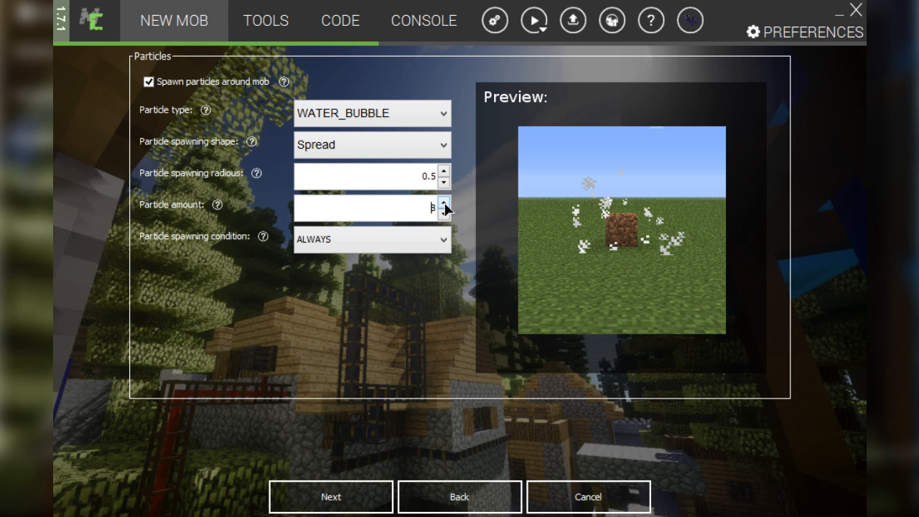
click(444, 203)
click(444, 203)
click(445, 203)
click(444, 203)
click(444, 203)
click(444, 203)
click(445, 203)
click(445, 204)
Step: Keep the spawning condition at ALWAYS and the particle type at WATER_BUBBLE, and continue to the mob events
click(390, 247)
click(372, 242)
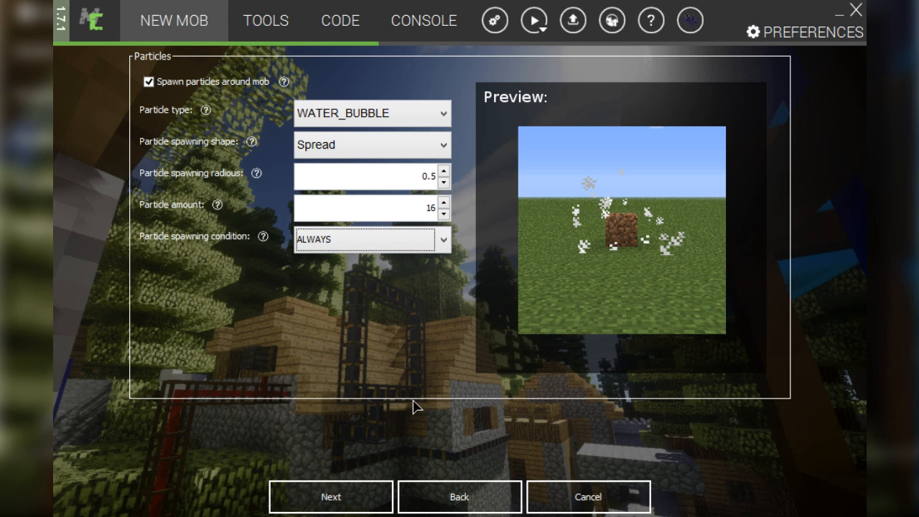
click(339, 122)
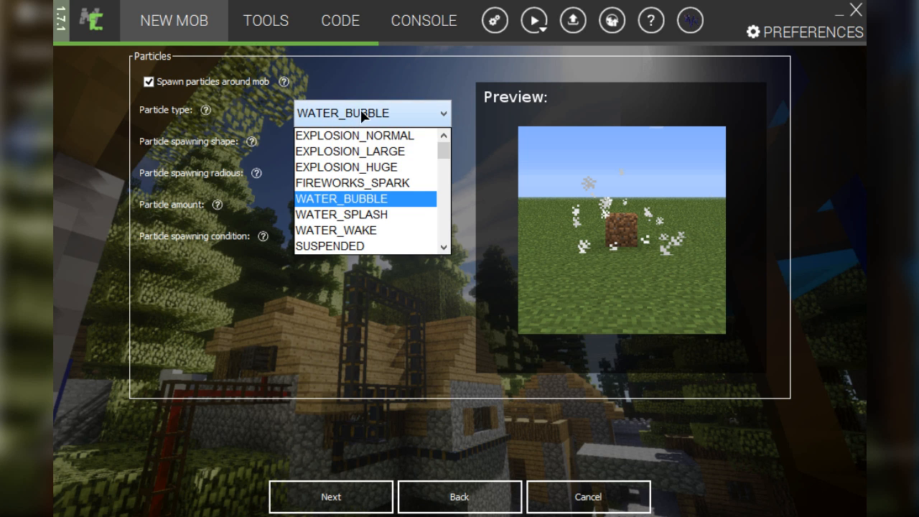
click(362, 117)
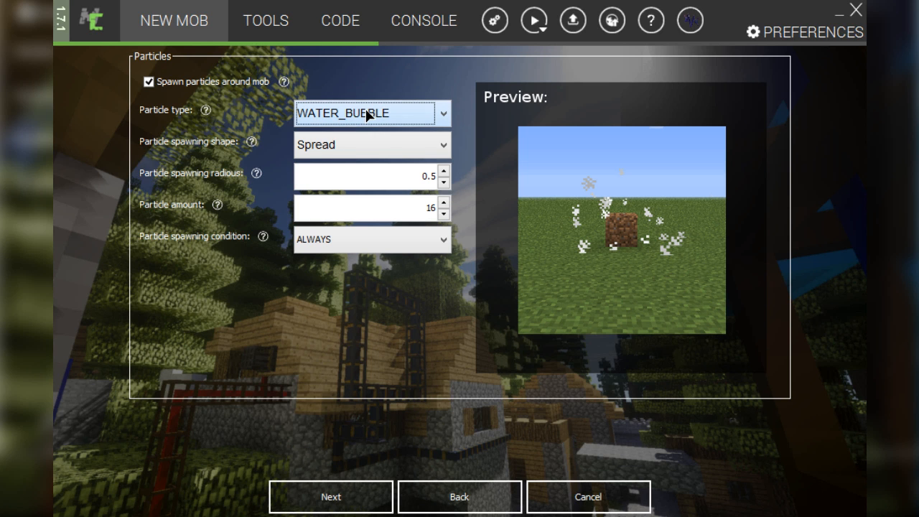
click(366, 492)
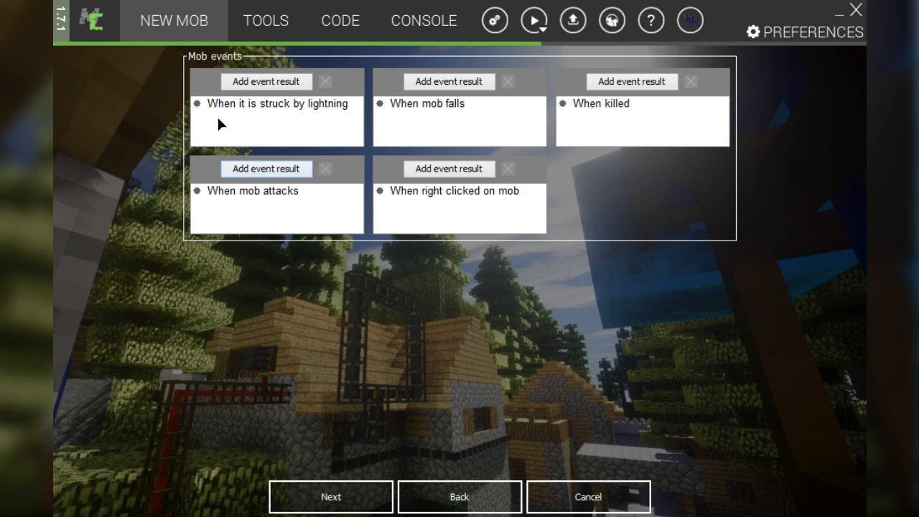
Step: Look through the event results available for the lightning-strike event, including Deal damage and Place schematic, and leave without adding one
click(256, 106)
click(606, 114)
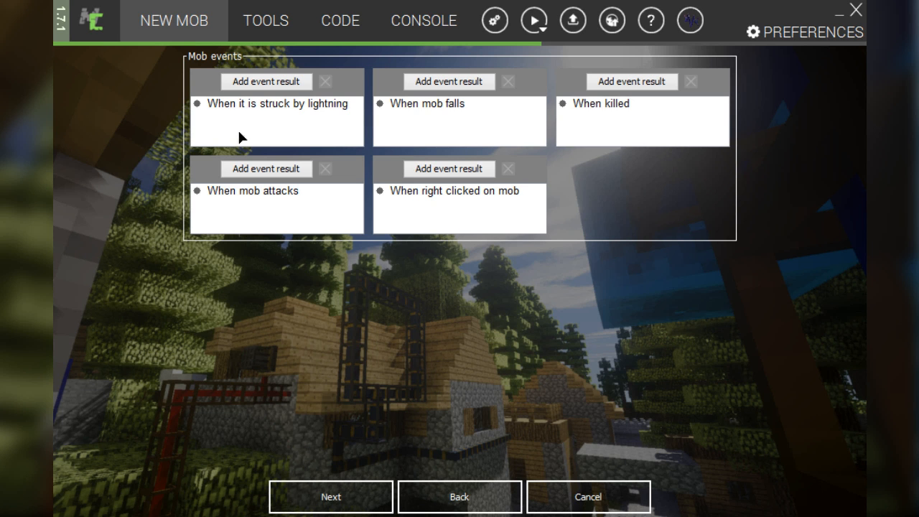
click(265, 81)
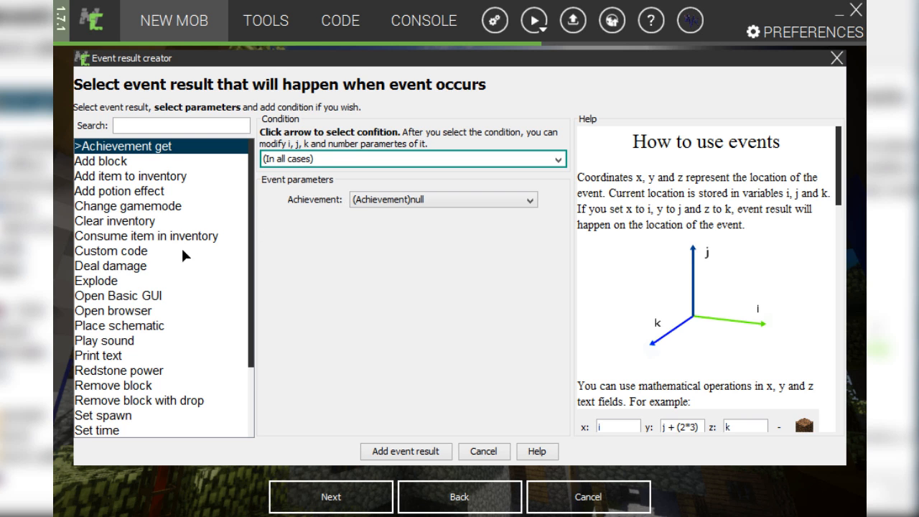
scroll(188, 265, down, 2)
scroll(191, 273, up, 2)
scroll(191, 273, down, 2)
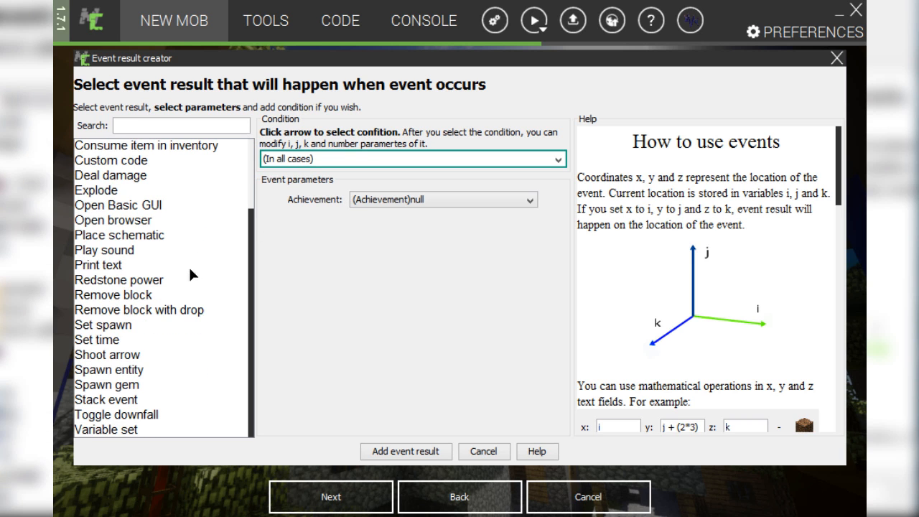
scroll(191, 273, up, 2)
scroll(191, 273, down, 2)
scroll(191, 273, up, 2)
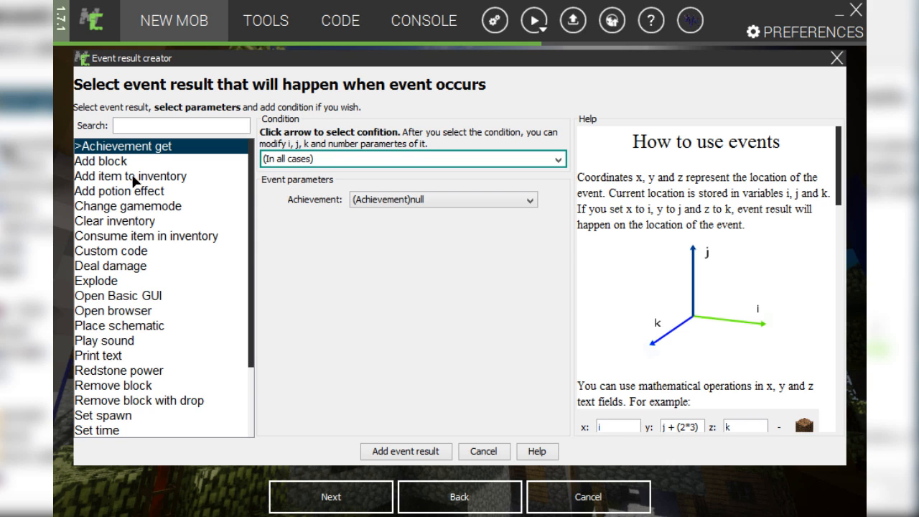
click(104, 268)
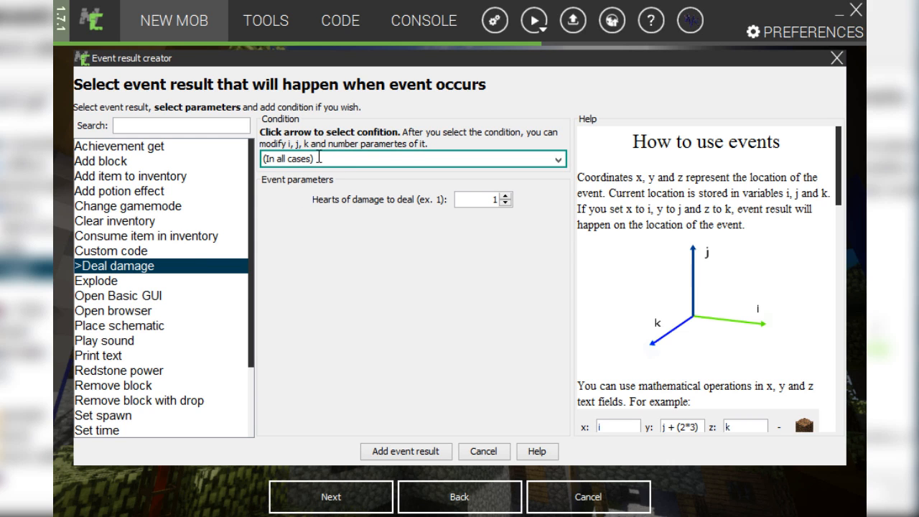
click(135, 327)
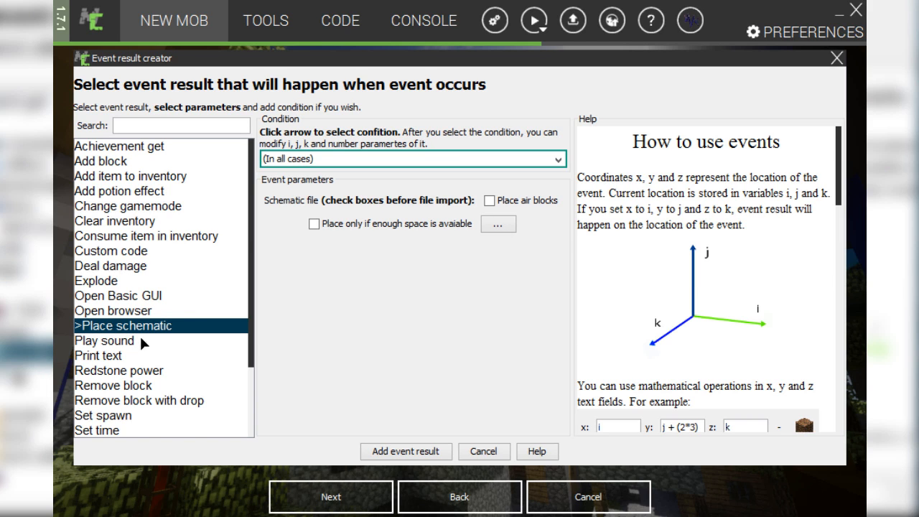
click(139, 149)
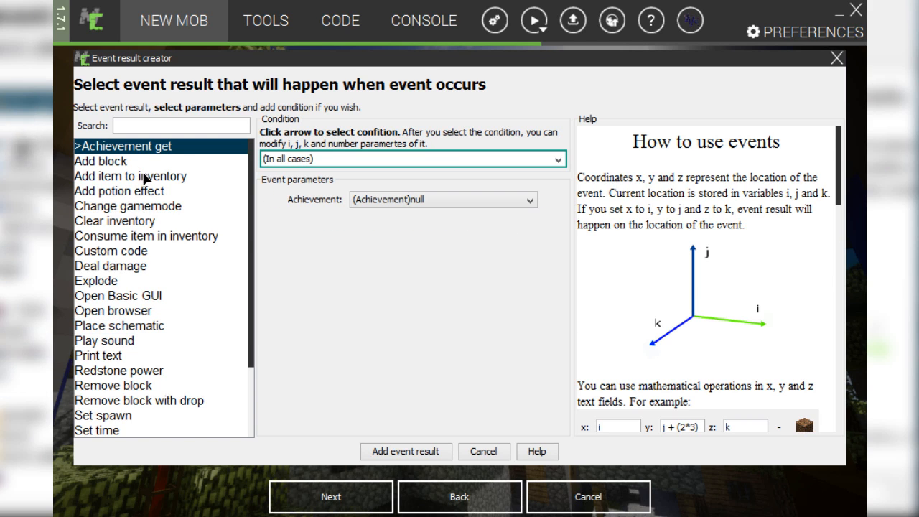
click(483, 451)
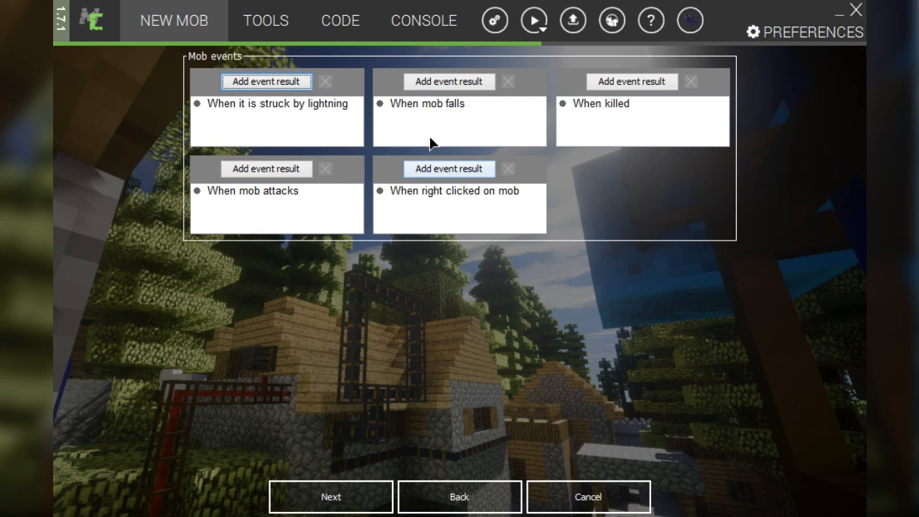
Step: Give the "When right clicked on mob" event a Print text result with the text "Please, human: Do not touch me"
click(416, 105)
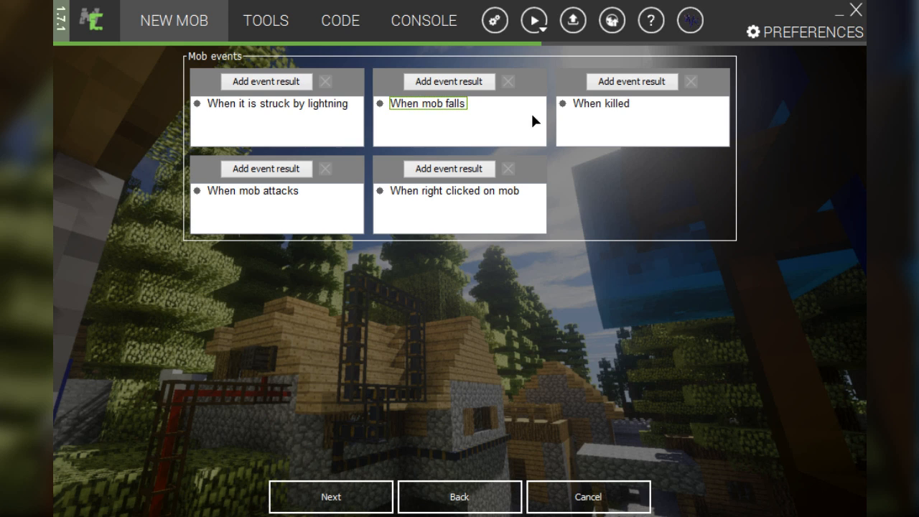
click(592, 122)
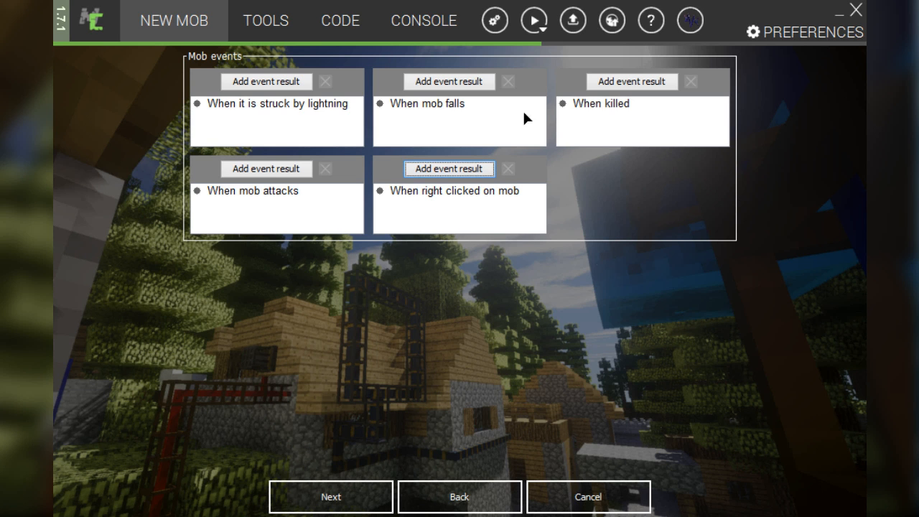
click(446, 173)
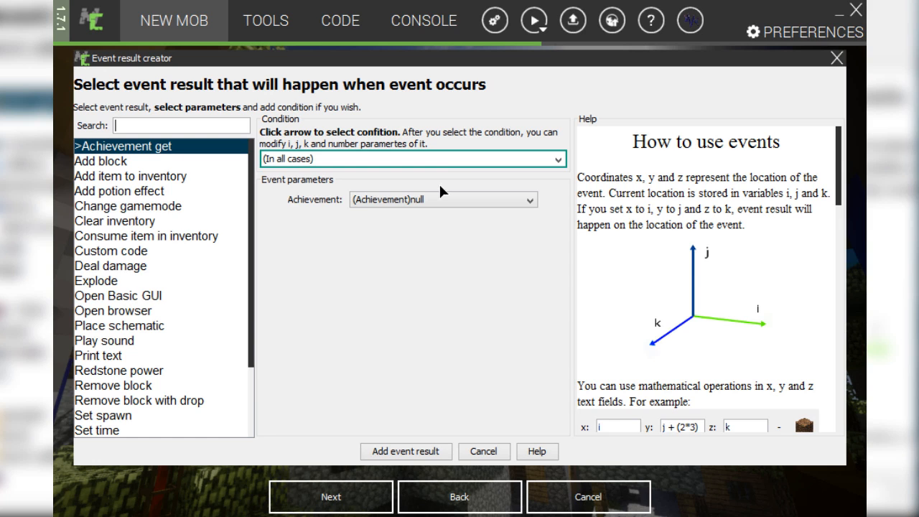
scroll(201, 310, down, 2)
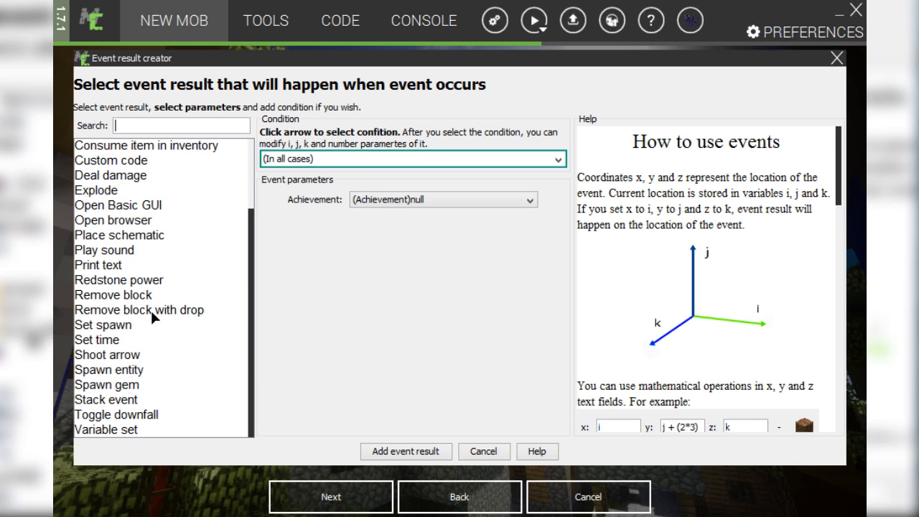
click(108, 269)
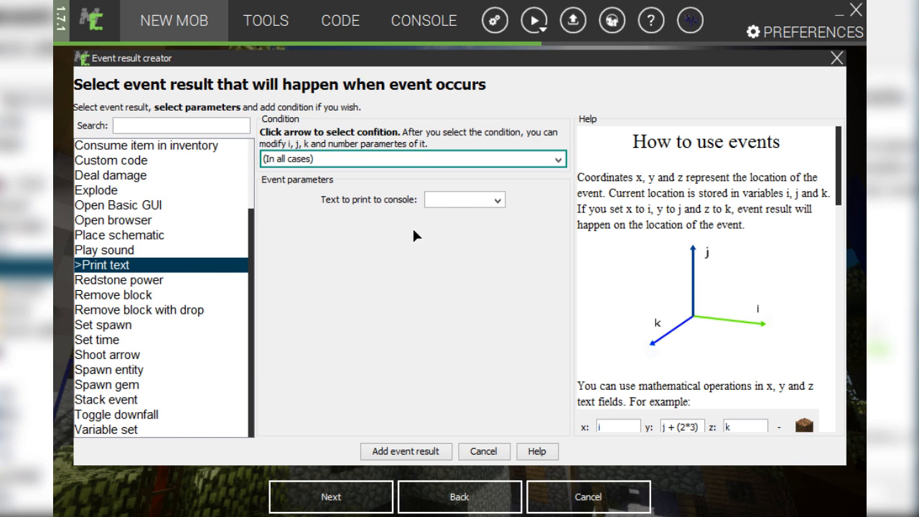
click(453, 202)
text(Please human: Do not touch)
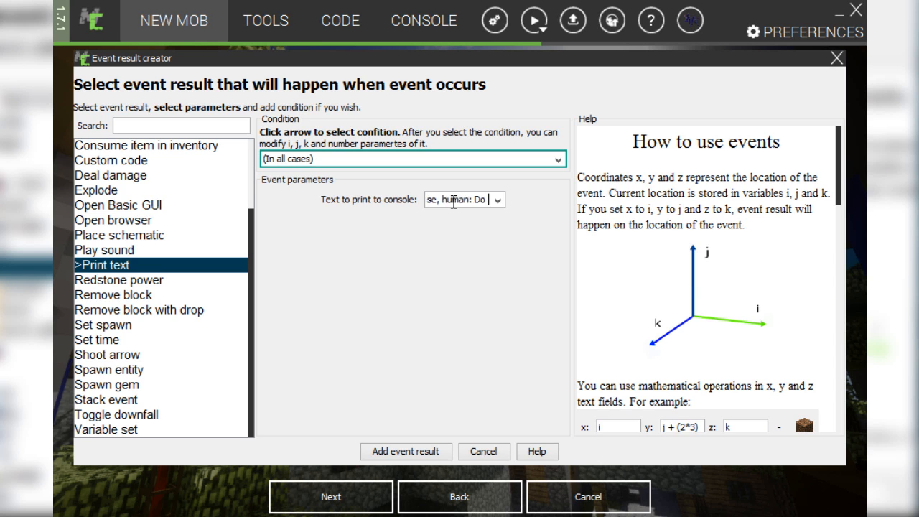
text( me)
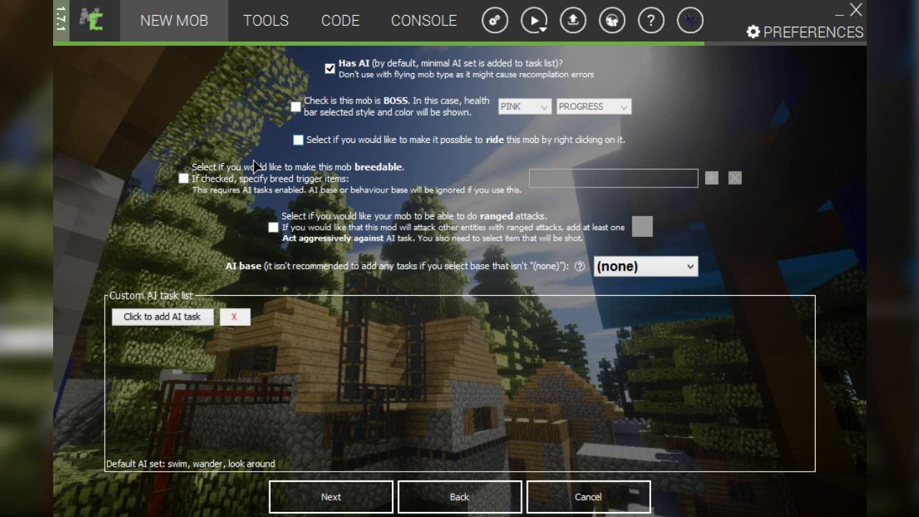
Step: Make the mob a boss with a PURPLE health bar in the NOTCHED_12 style
click(323, 109)
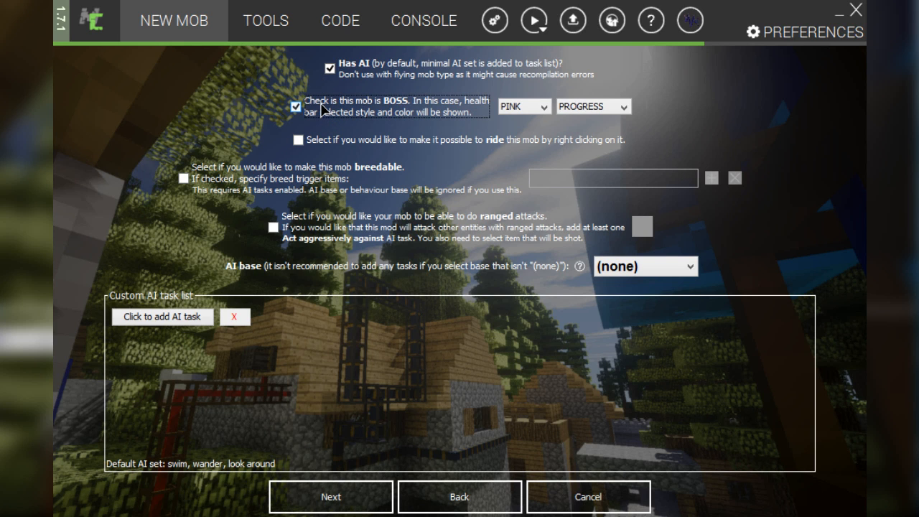
click(524, 111)
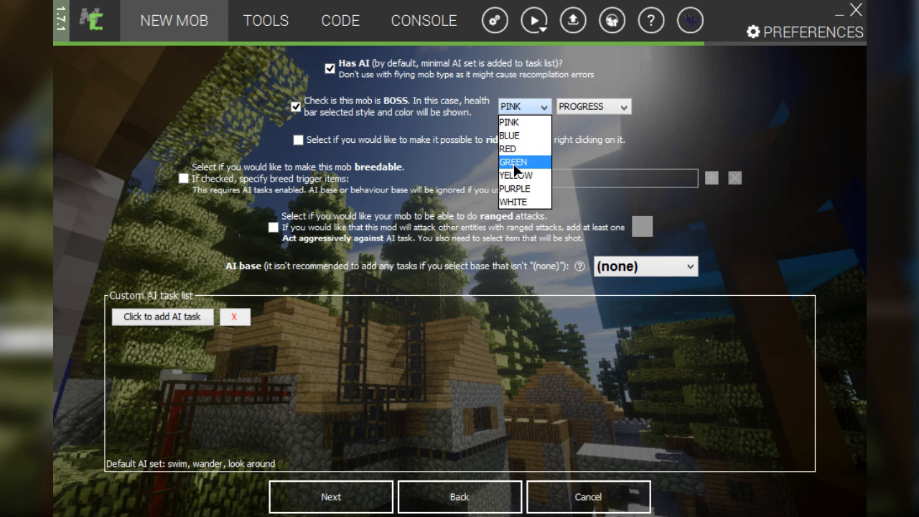
click(516, 188)
click(525, 112)
click(583, 113)
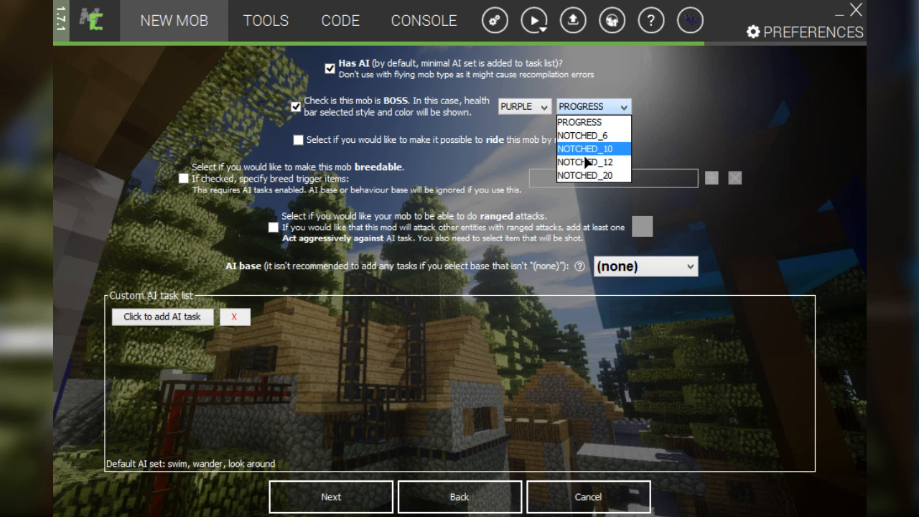
click(619, 109)
click(620, 110)
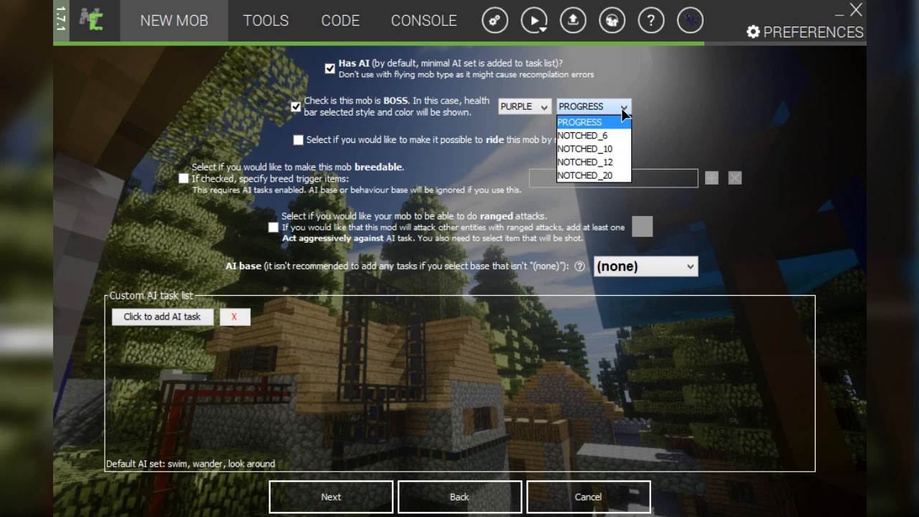
click(599, 162)
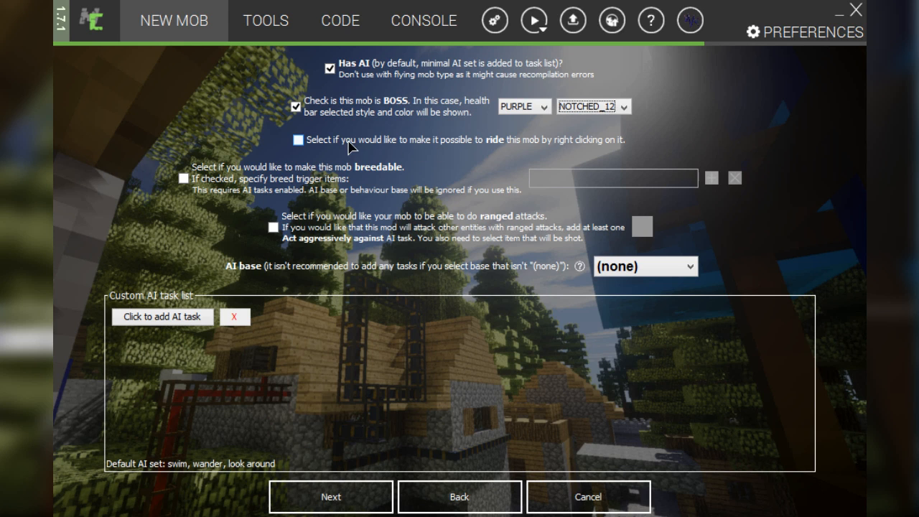
Step: Make the mob rideable and enable ranged attacks with the bone as the item that is shot
click(348, 142)
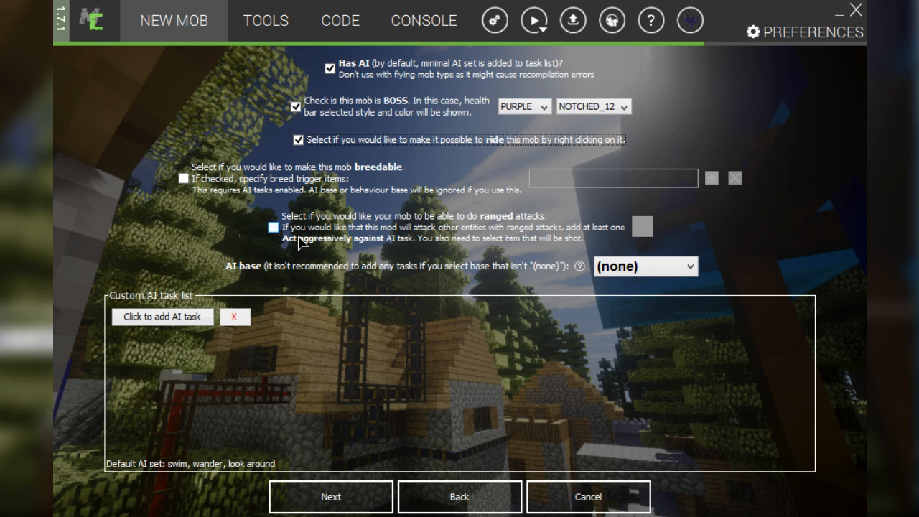
click(424, 238)
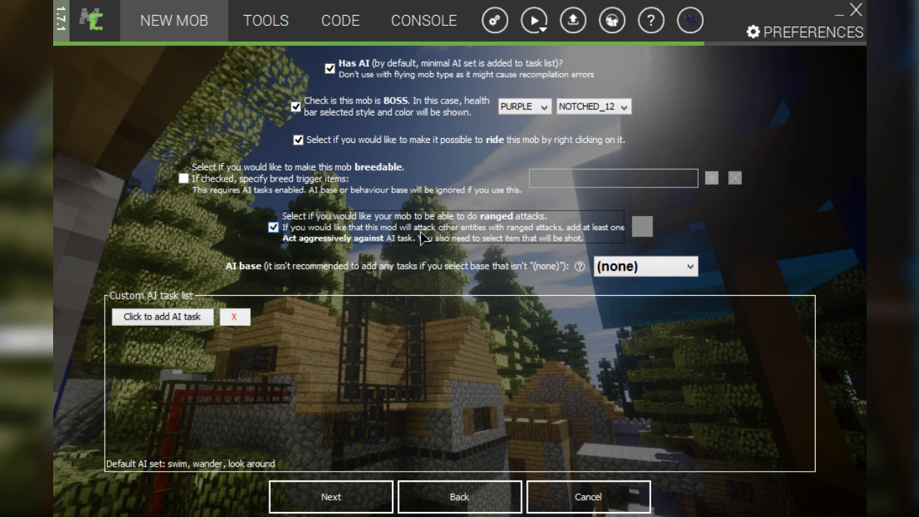
click(646, 234)
click(449, 150)
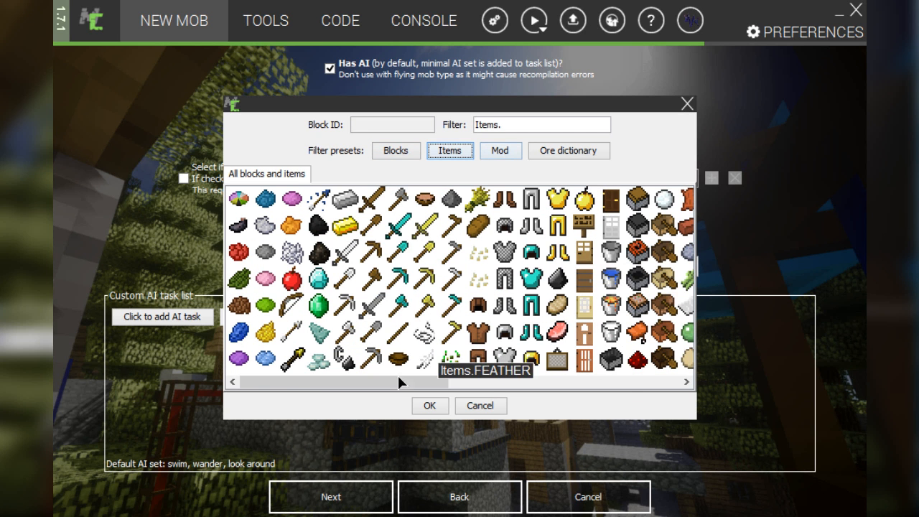
drag(399, 380, 500, 381)
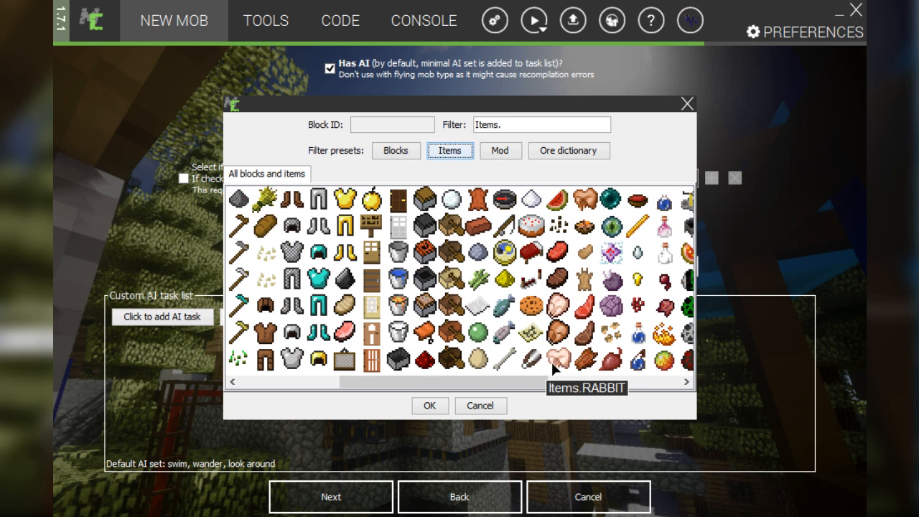
click(505, 366)
click(441, 407)
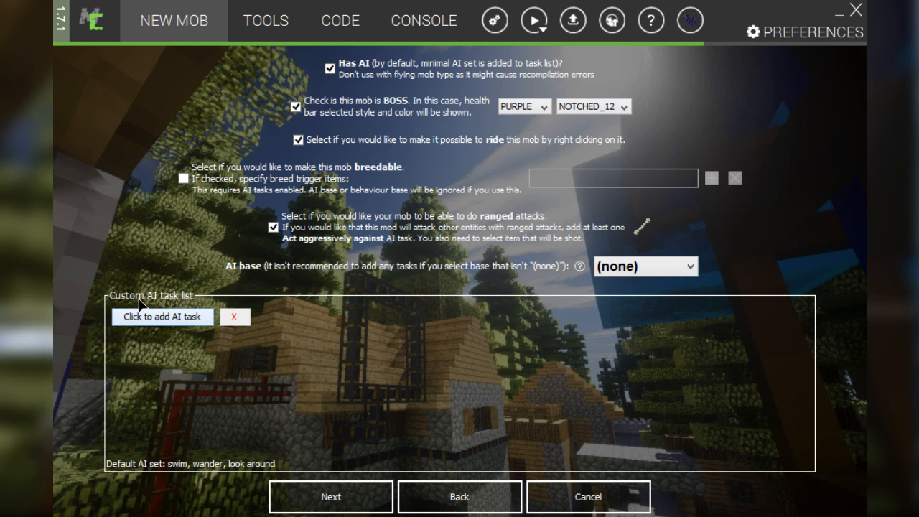
Step: Look through the mobs available as AI base and leave the base at (none)
click(162, 316)
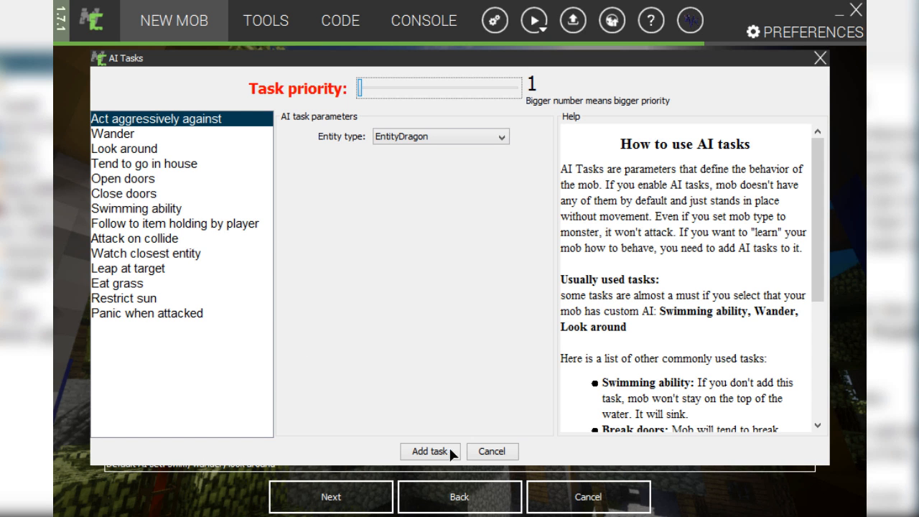
click(487, 456)
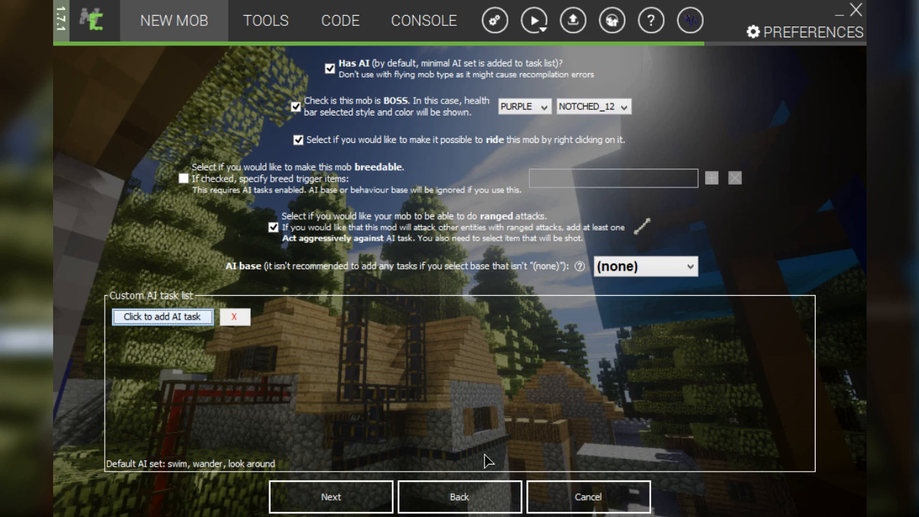
click(637, 267)
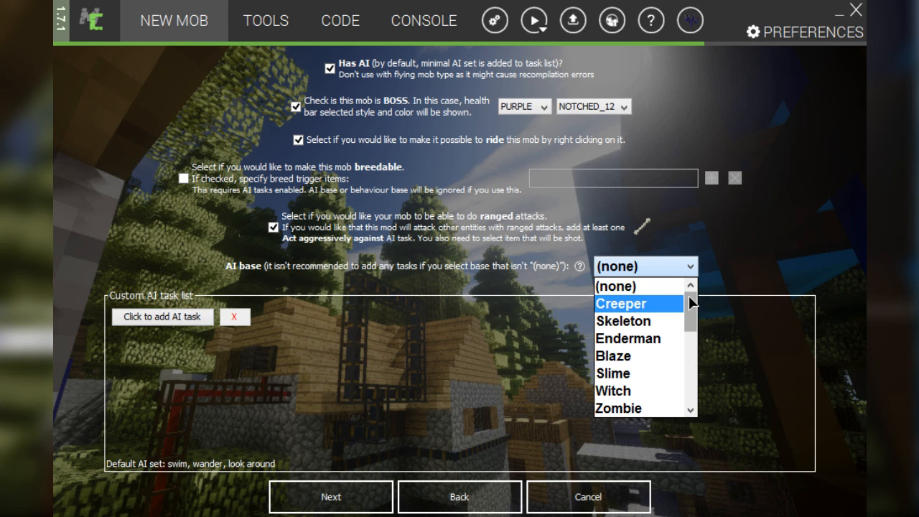
mouse_move(690, 304)
mouse_down()
mouse_move(699, 405)
mouse_move(688, 294)
mouse_up()
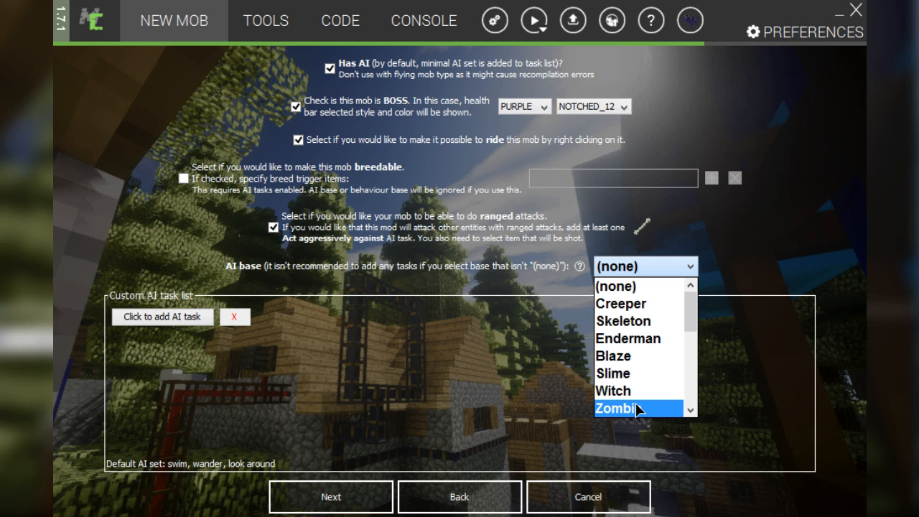
click(632, 285)
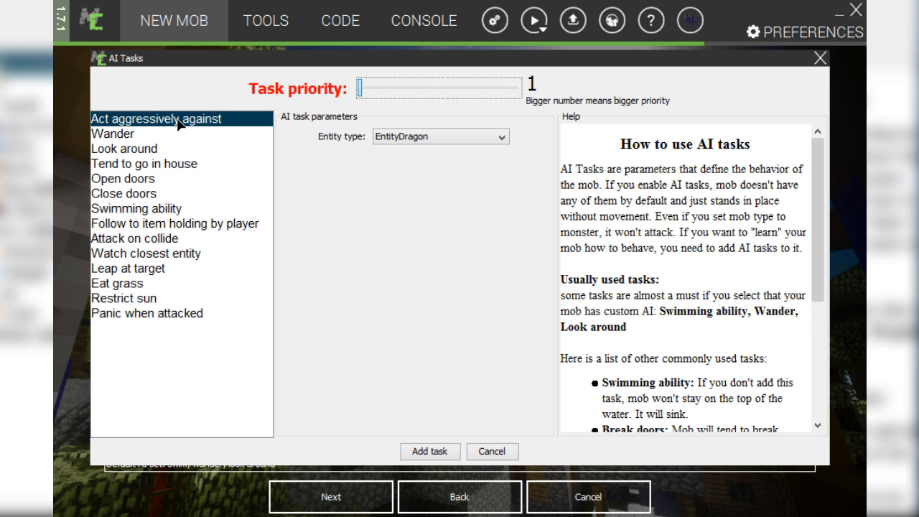
Step: Add an Act aggressively against task with priority 8 to the mob's custom AI task list
drag(361, 87, 481, 91)
click(455, 138)
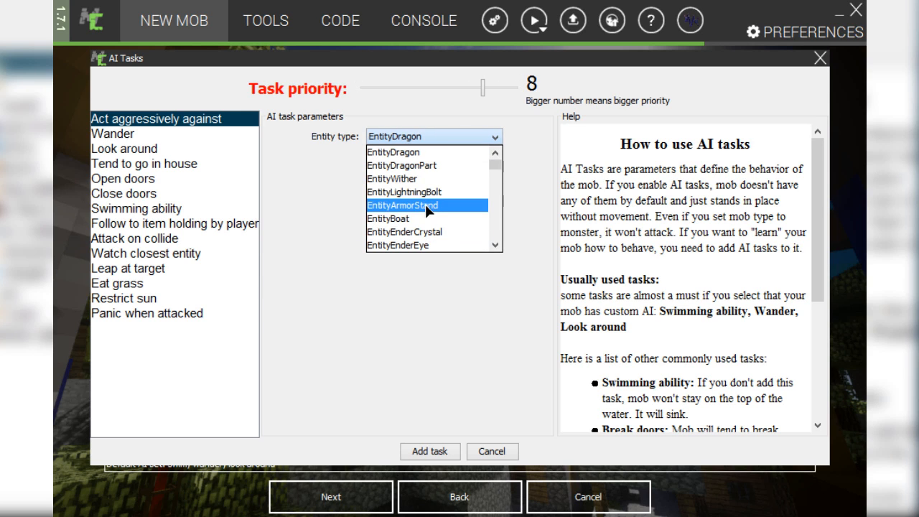
scroll(429, 195, down, 2)
scroll(429, 186, down, 12)
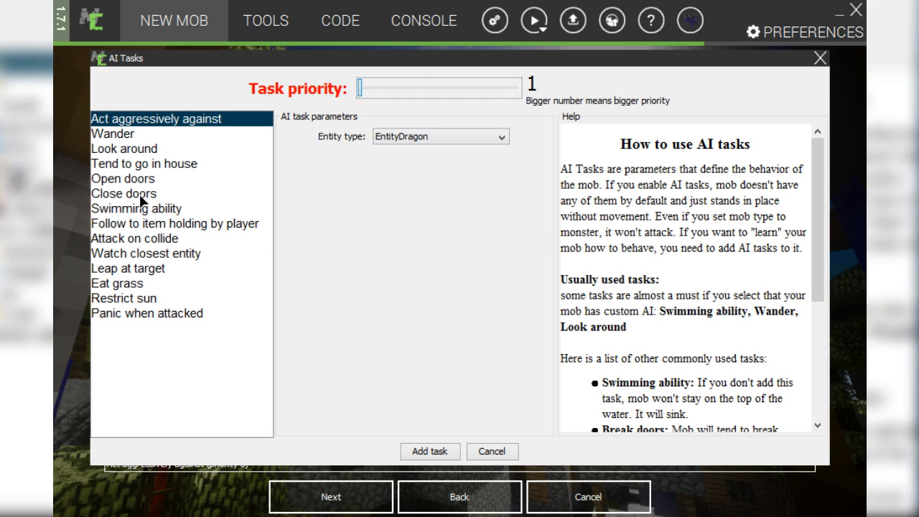
Step: Look through the available AI tasks and their parameters, including Watch closest entity, Close doors, Follow to item holding by player and Wander
click(128, 149)
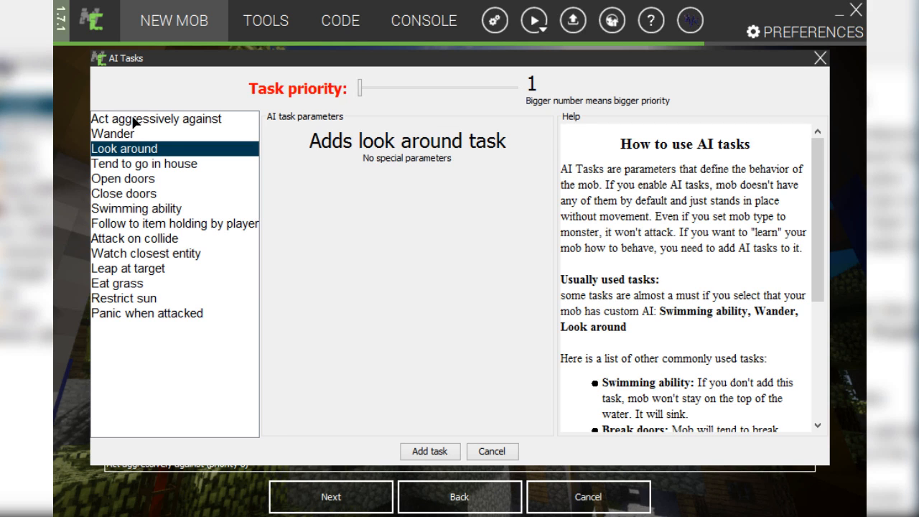
click(135, 119)
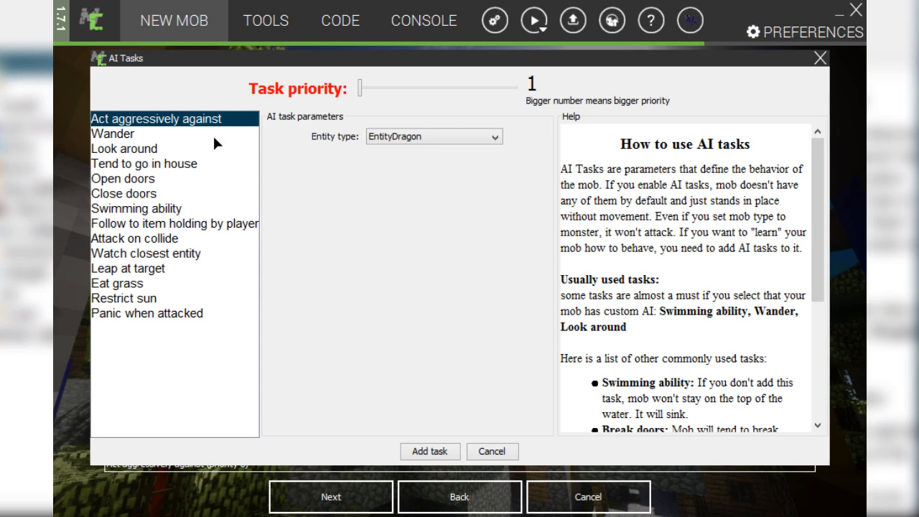
click(429, 138)
click(429, 138)
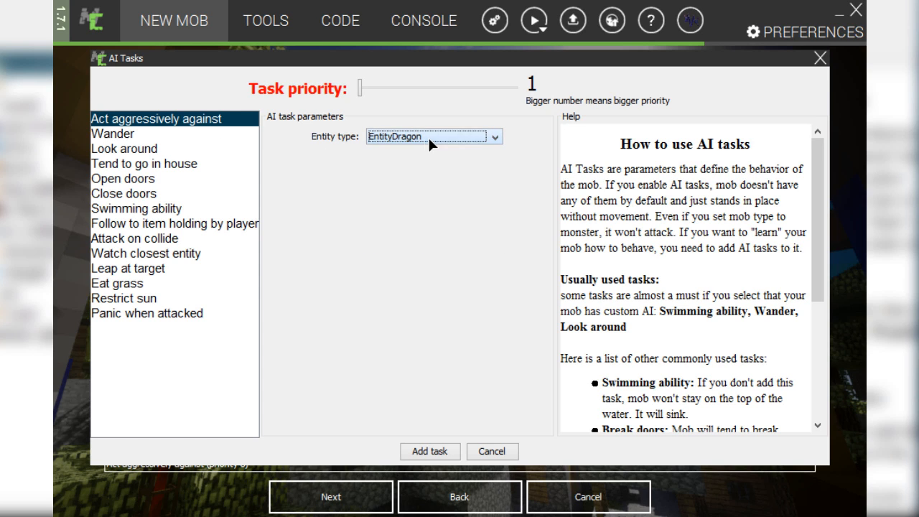
click(135, 288)
click(136, 294)
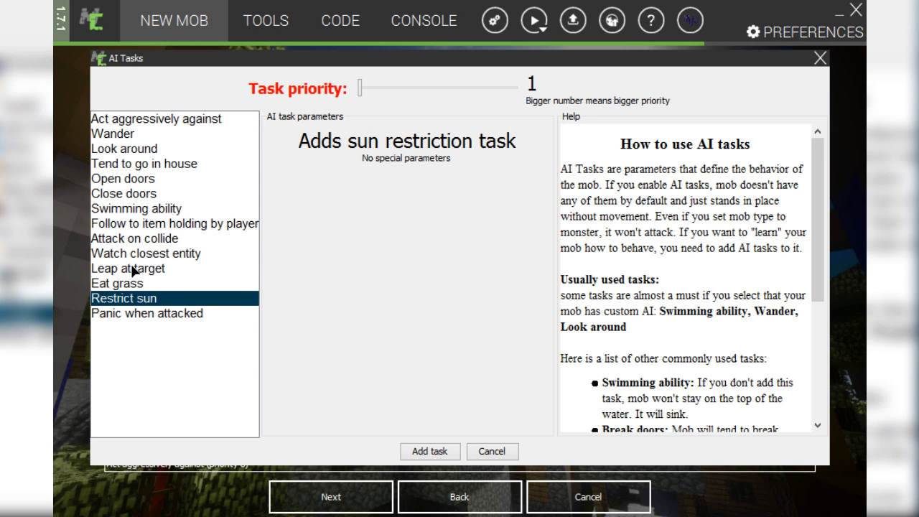
click(132, 269)
click(135, 257)
click(138, 268)
click(140, 253)
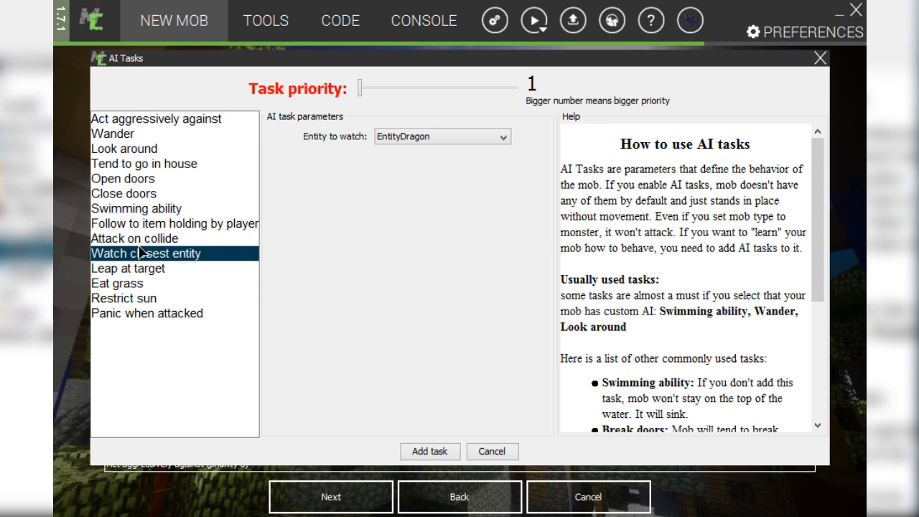
click(140, 267)
click(137, 239)
click(140, 254)
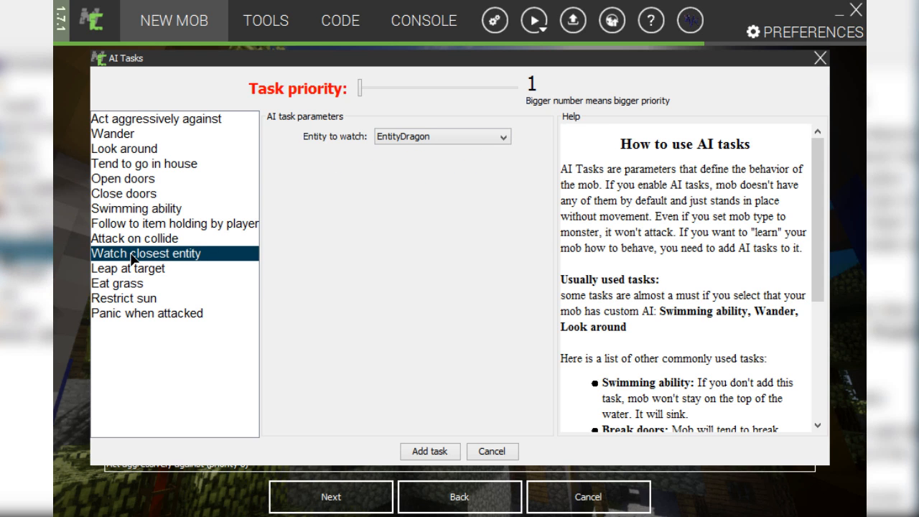
click(145, 224)
click(144, 209)
click(144, 194)
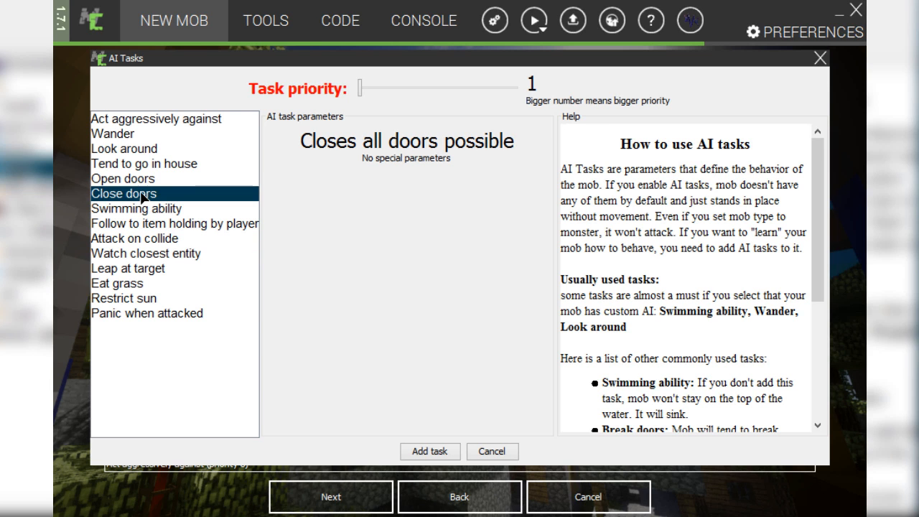
click(141, 181)
click(144, 224)
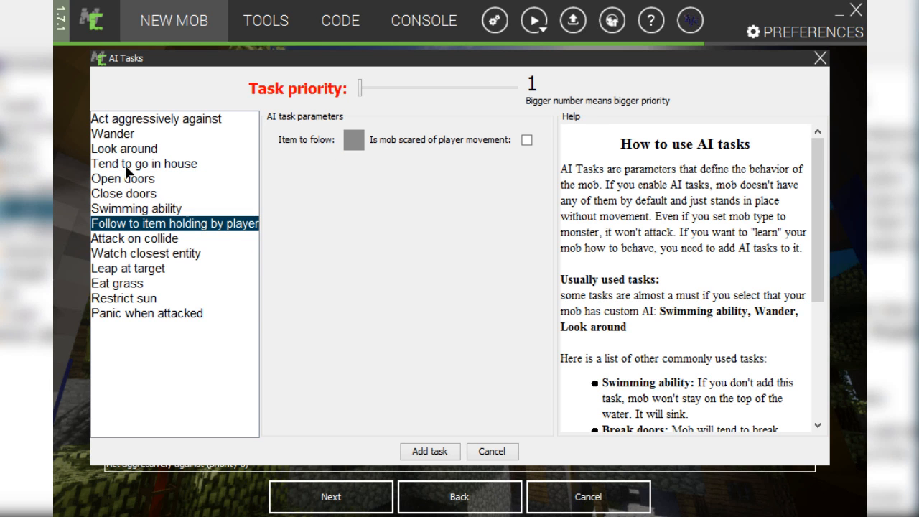
click(127, 165)
click(128, 153)
click(126, 134)
click(128, 120)
click(130, 134)
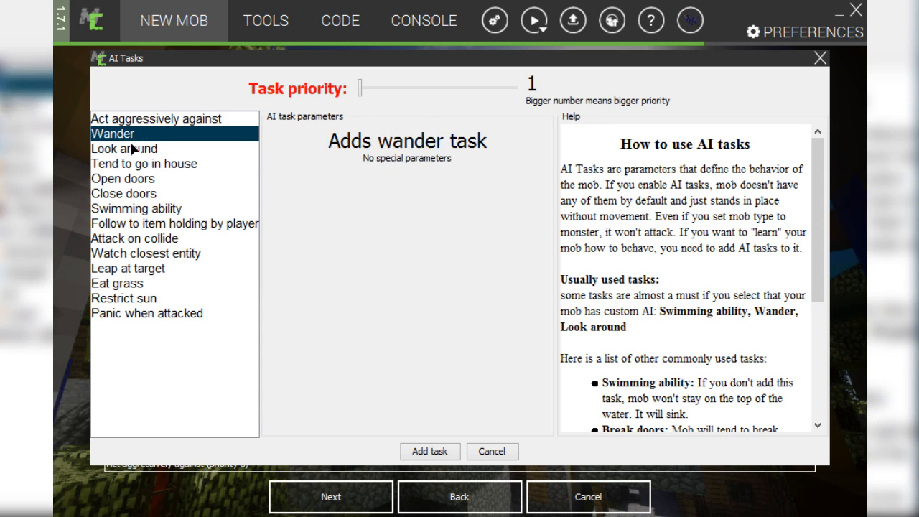
click(133, 150)
click(133, 164)
click(134, 179)
click(132, 194)
Step: Add a Swimming ability task with priority 10 to the mob's AI task list
click(135, 209)
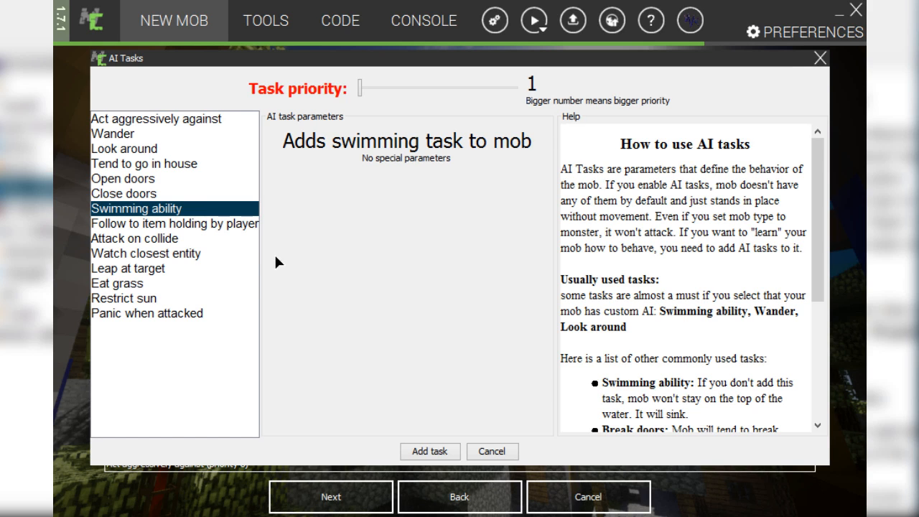
drag(361, 92, 576, 103)
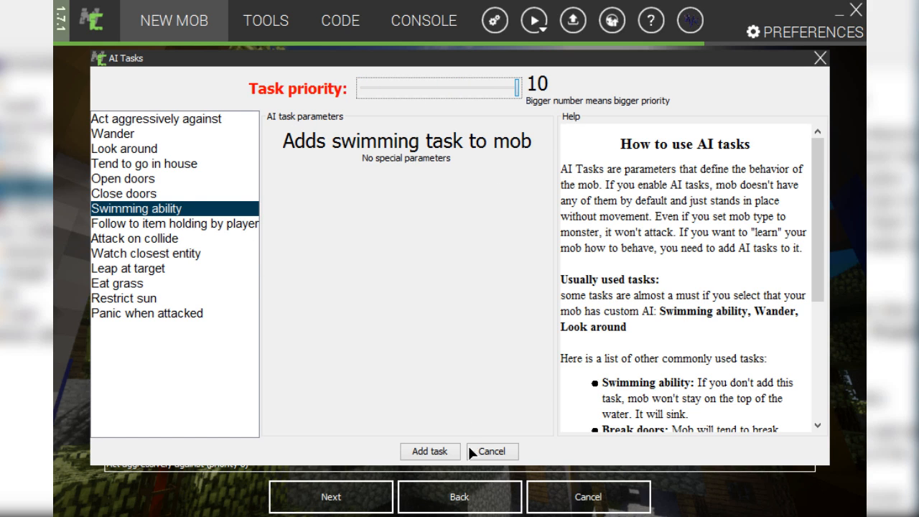
click(433, 451)
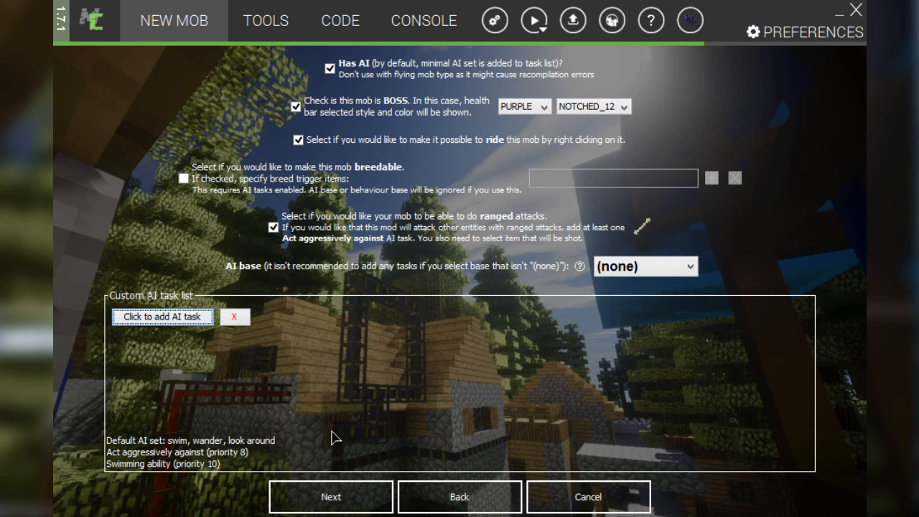
Step: Add an Eat grass task with priority 10 to the mob's AI task list
click(201, 316)
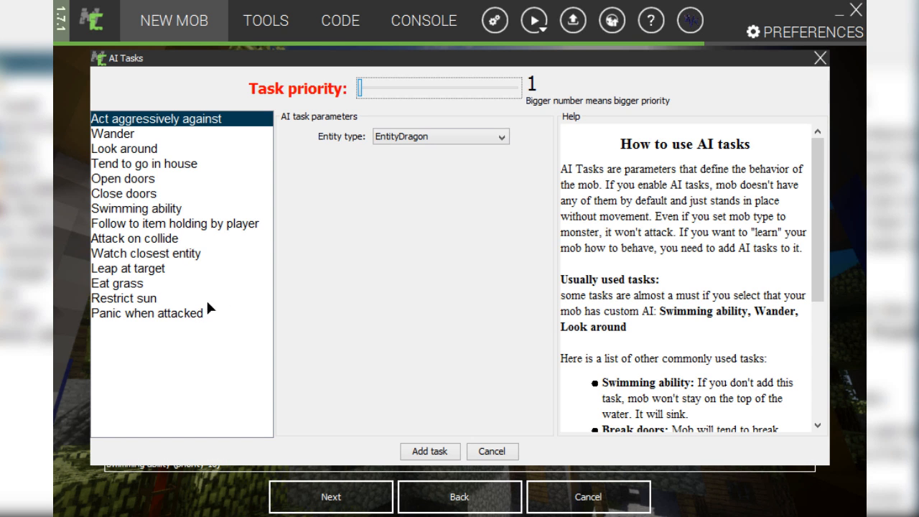
click(143, 283)
drag(361, 85, 517, 87)
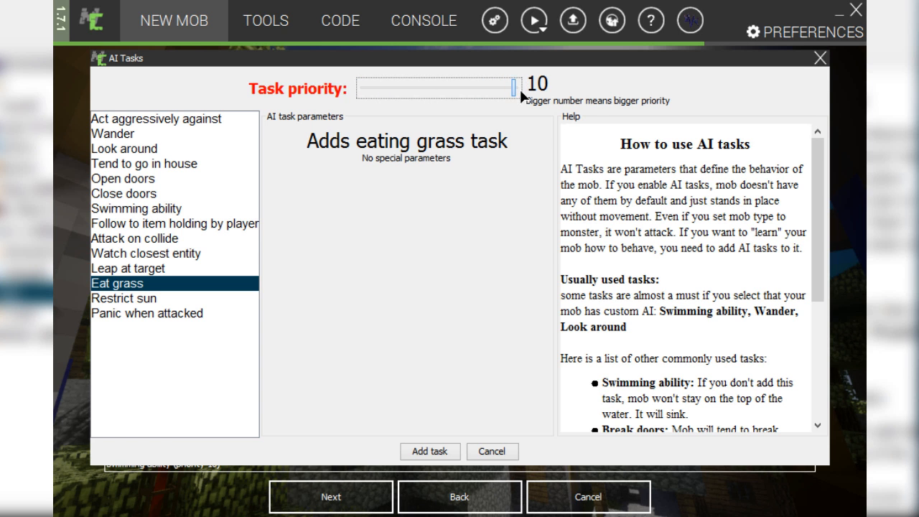
click(428, 453)
Step: Add a Restrict sun task with priority 8 to the mob's AI task list
click(196, 320)
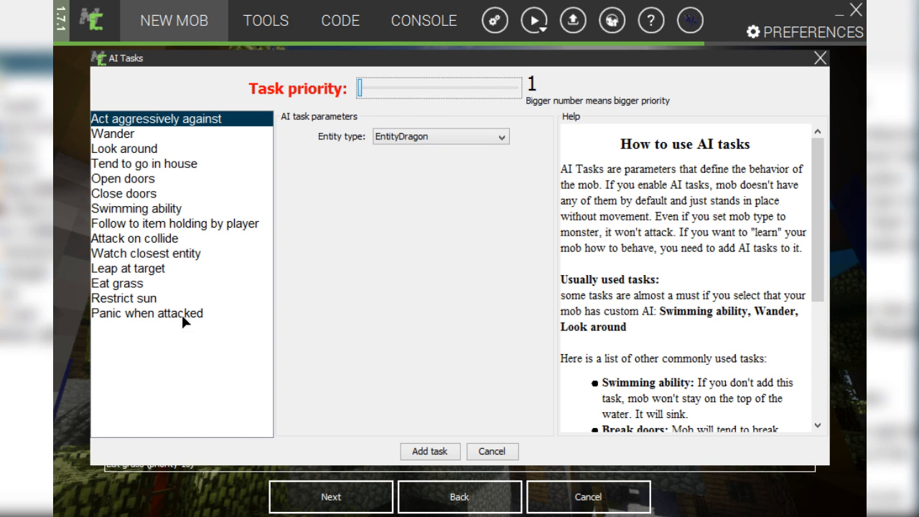
click(158, 299)
drag(386, 91, 483, 87)
click(432, 452)
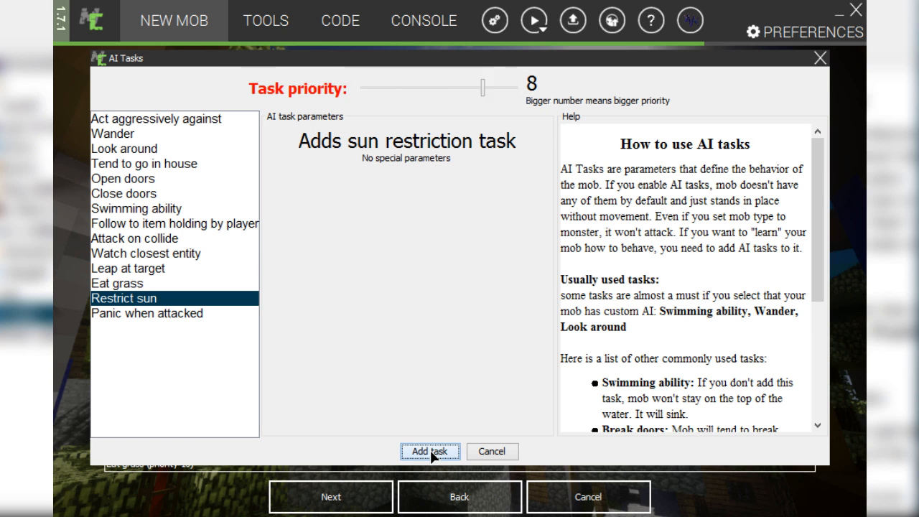
Step: Continue to the spawning properties and restrict the mob's spawning to specific biomes only
click(359, 498)
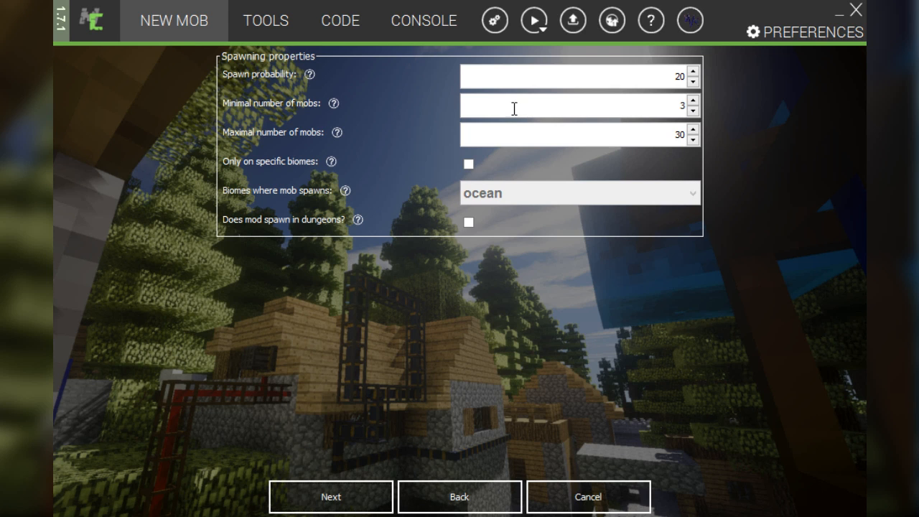
double_click(687, 109)
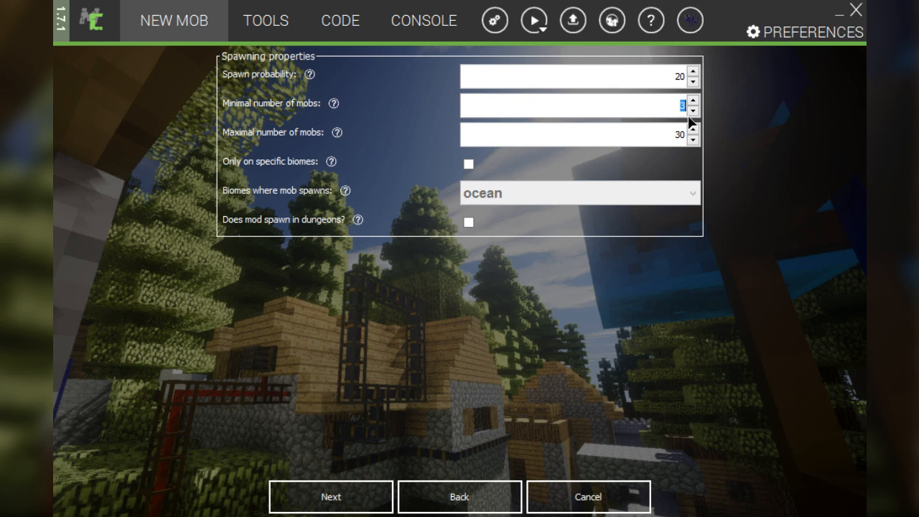
click(671, 111)
click(467, 166)
Step: Choose desert as the biome where the mob spawns and enable spawning in dungeons
click(538, 195)
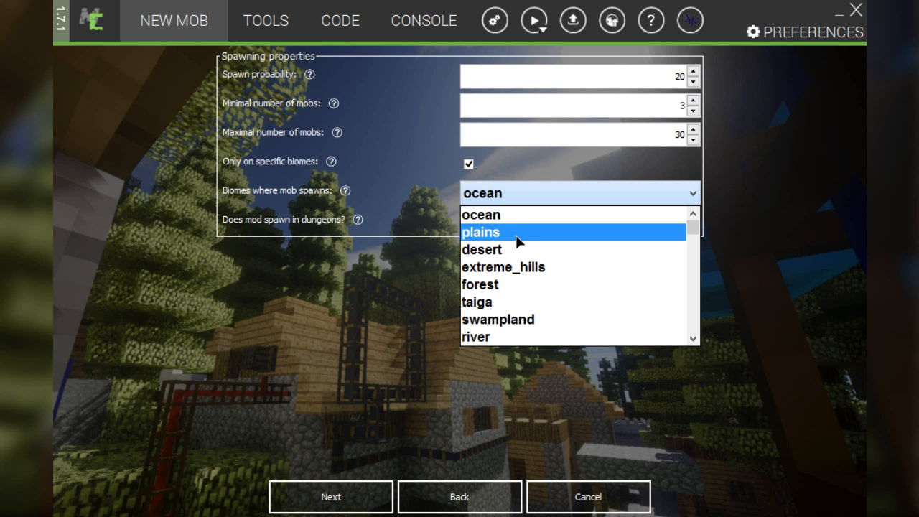
scroll(535, 267, down, 19)
scroll(536, 267, down, 2)
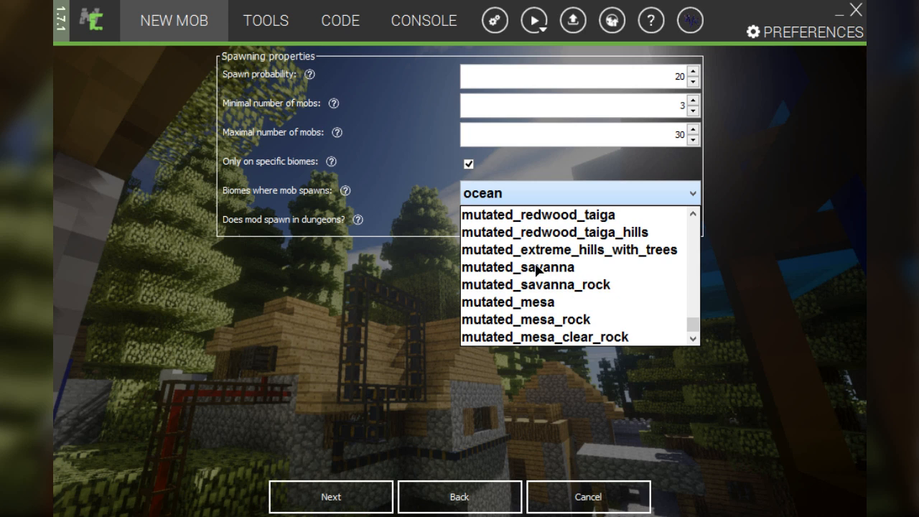
click(551, 202)
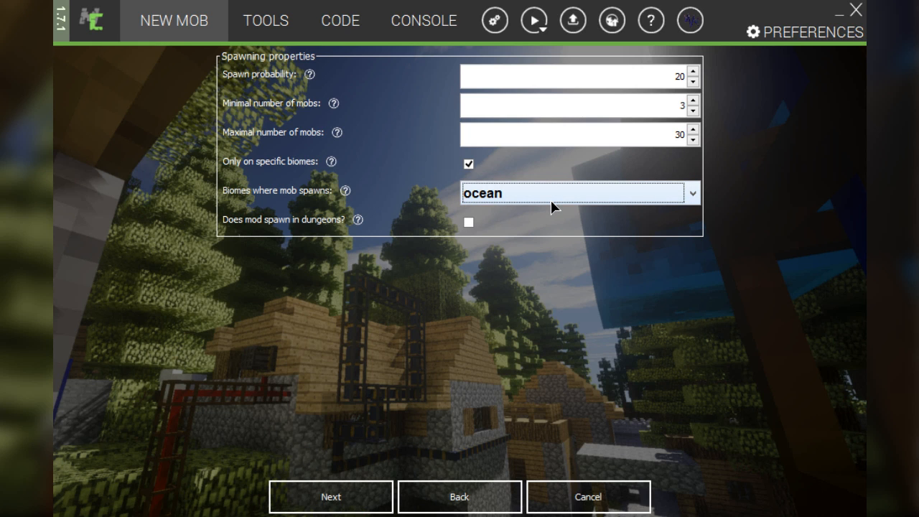
click(551, 203)
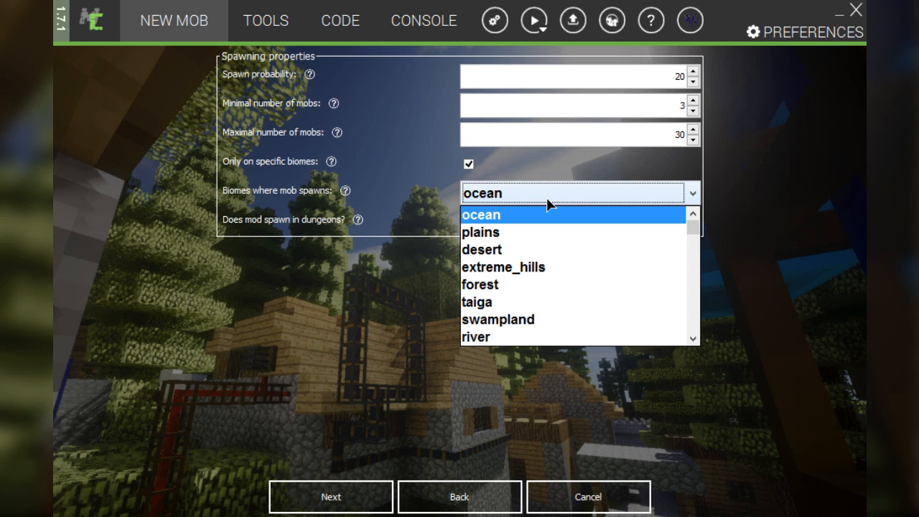
click(547, 201)
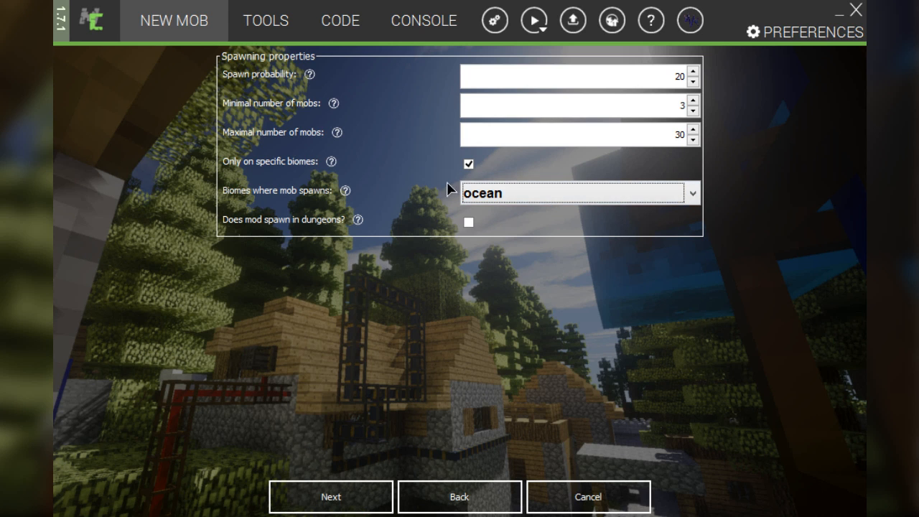
click(508, 190)
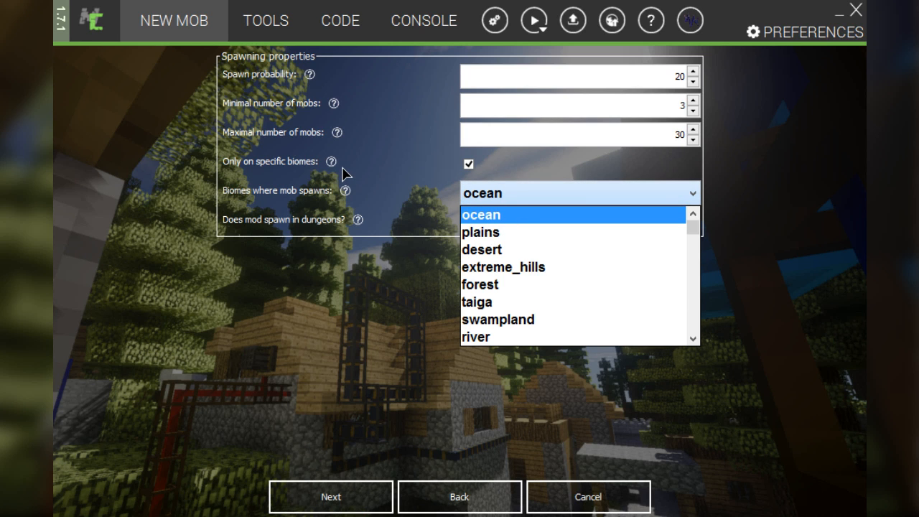
scroll(567, 272, down, 15)
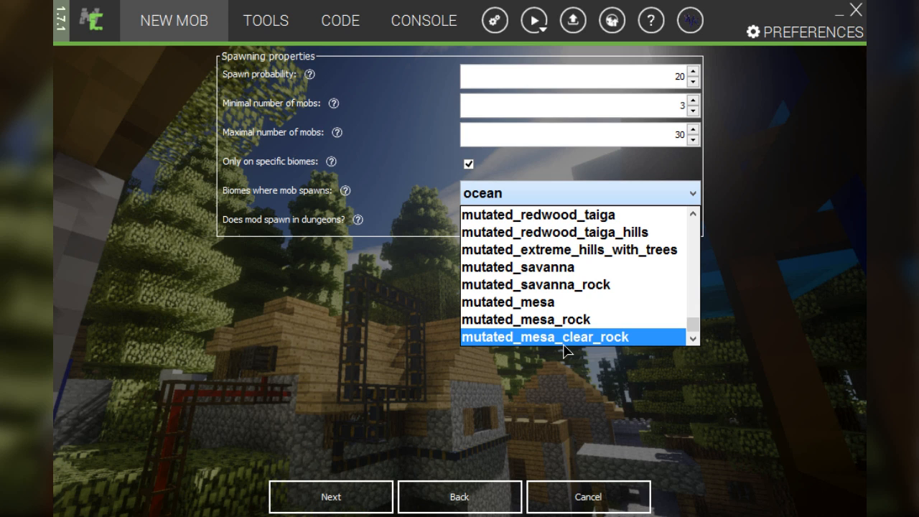
scroll(555, 294, up, 20)
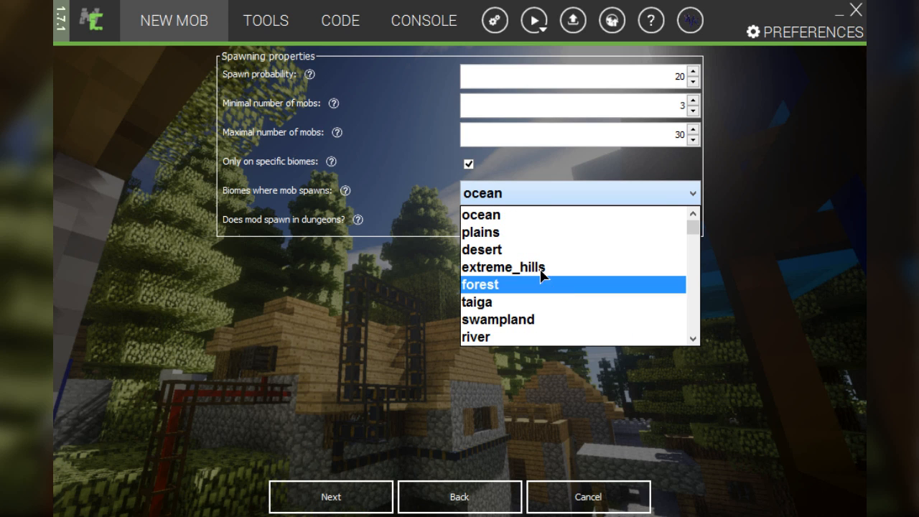
click(505, 255)
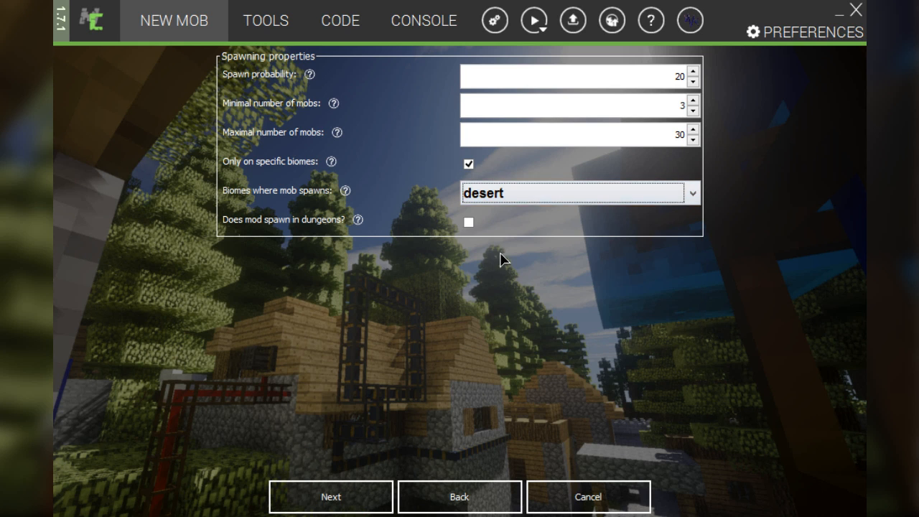
click(468, 221)
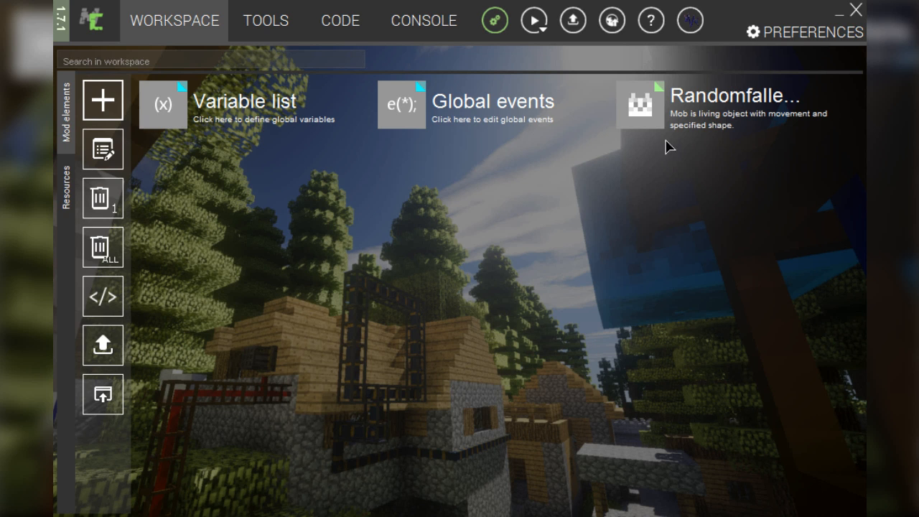
Step: Check the build output in the console and open the Randomfallenangel class in the code editor
click(373, 40)
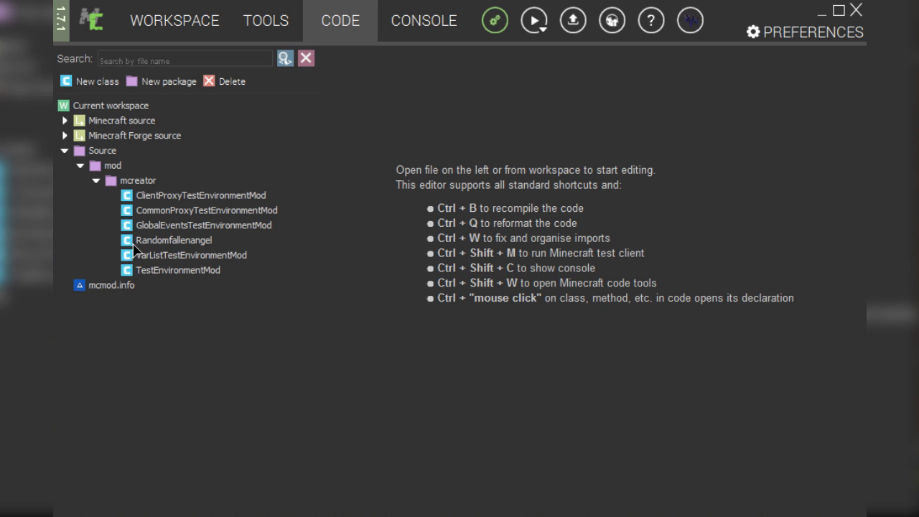
click(431, 28)
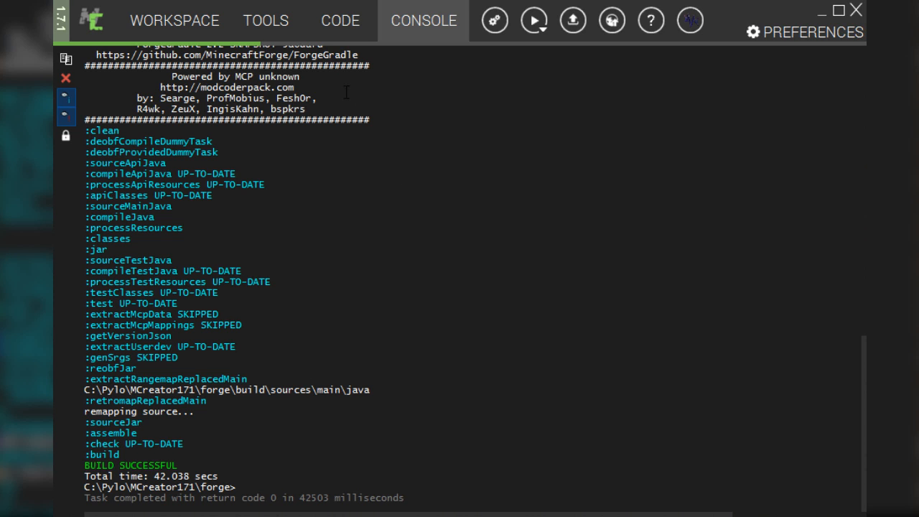
click(338, 36)
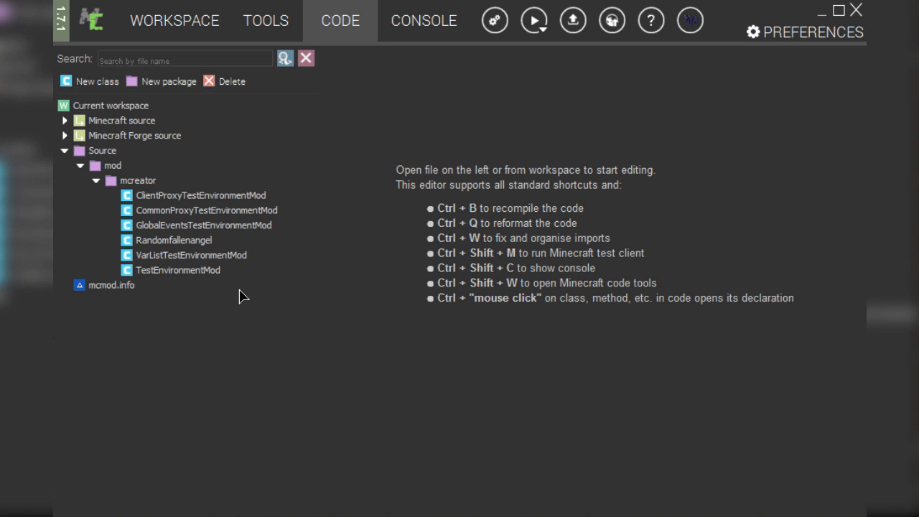
click(148, 243)
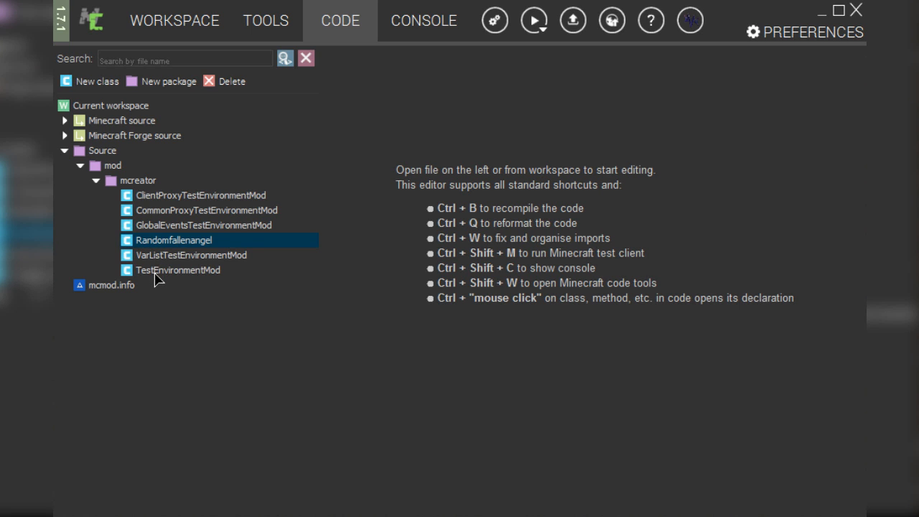
click(158, 273)
click(170, 244)
double_click(152, 243)
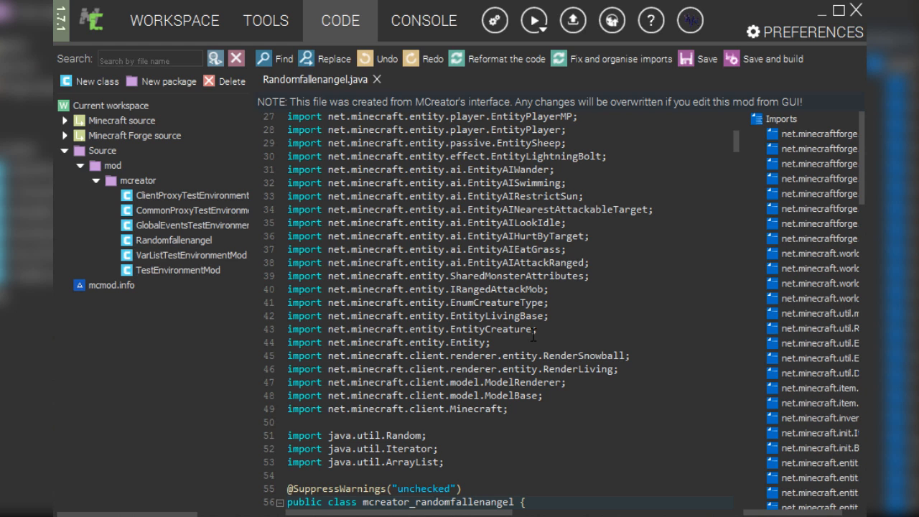
Step: Examine the imports, AI tasks, entity attributes, equipment, boss bar and movement code of the Randomfallenangel class
click(543, 339)
click(582, 293)
click(590, 333)
scroll(586, 337, down, 5)
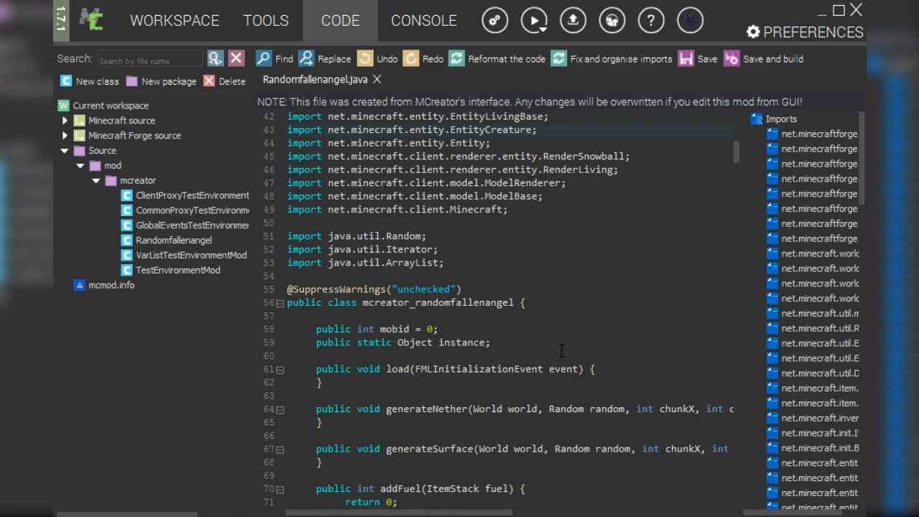
scroll(562, 350, down, 20)
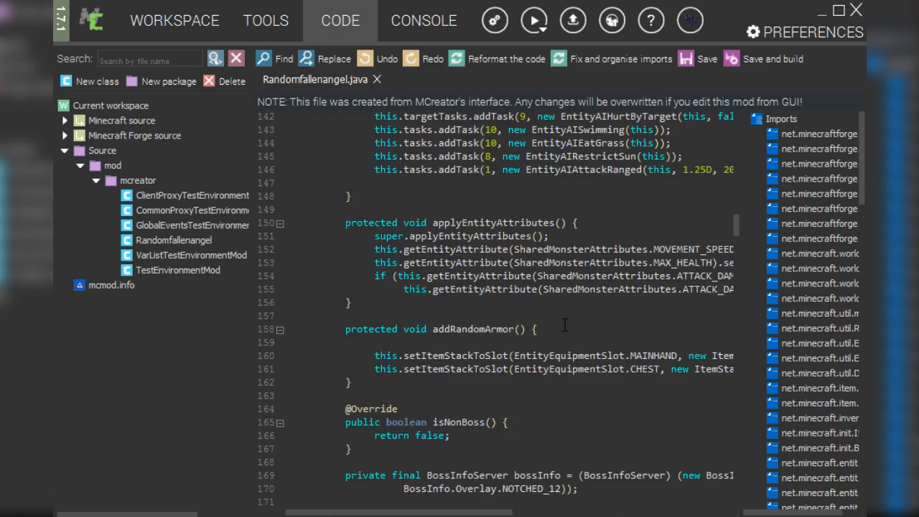
scroll(565, 325, down, 20)
scroll(564, 302, up, 14)
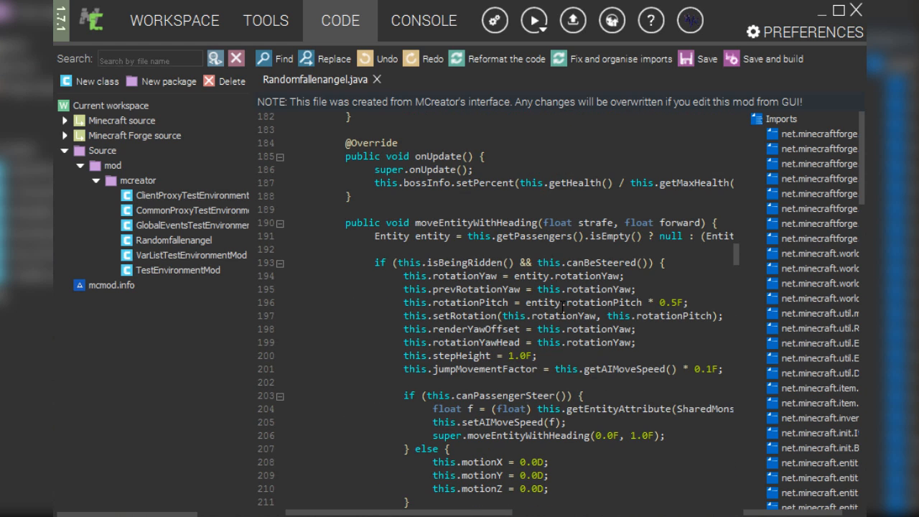
scroll(479, 267, down, 10)
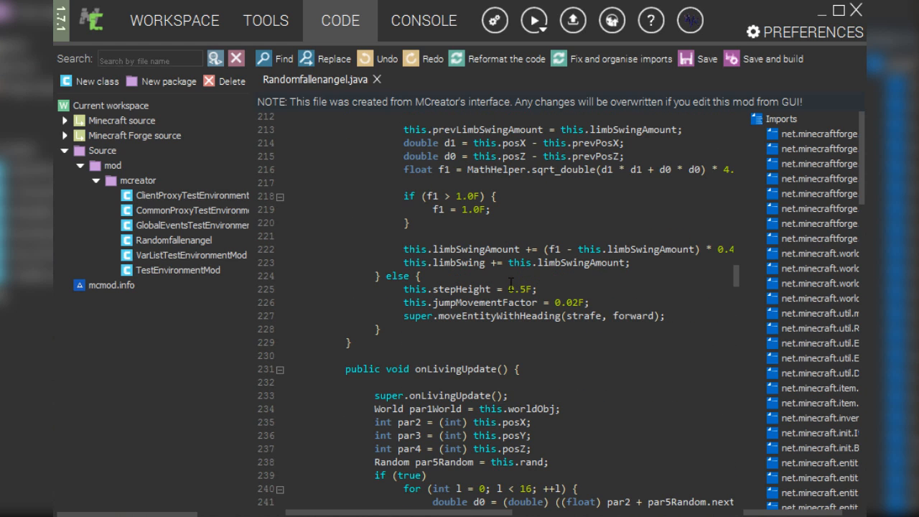
Step: Examine the living update, rare drop, ranged attack, drop item, sound, lightning, fall and death methods
scroll(507, 302, down, 12)
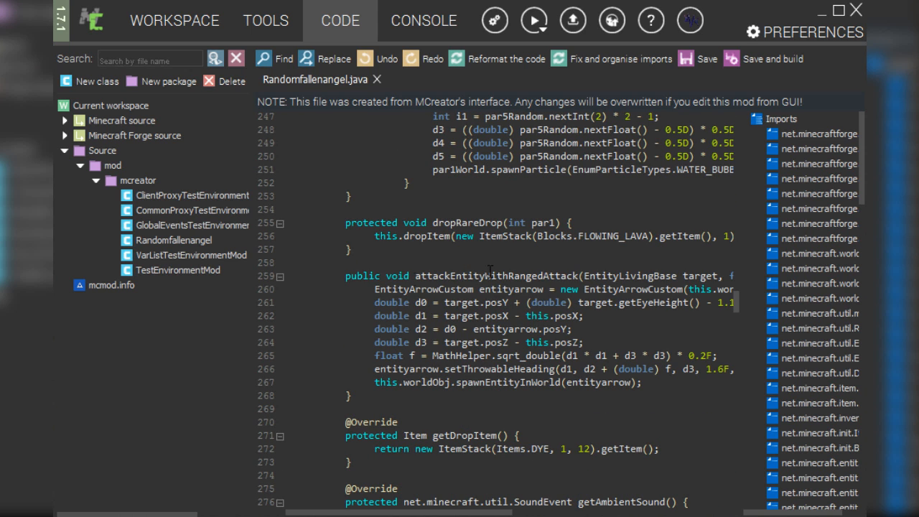
scroll(517, 316, down, 2)
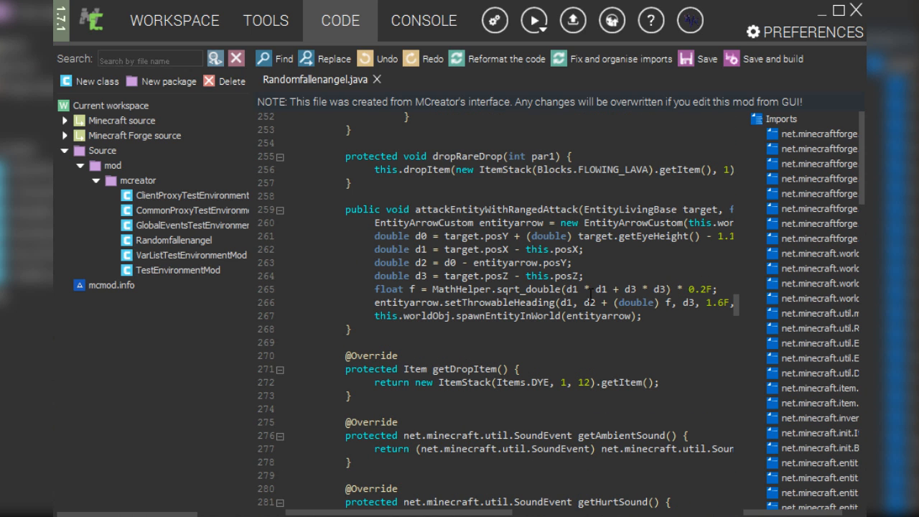
scroll(478, 286, down, 2)
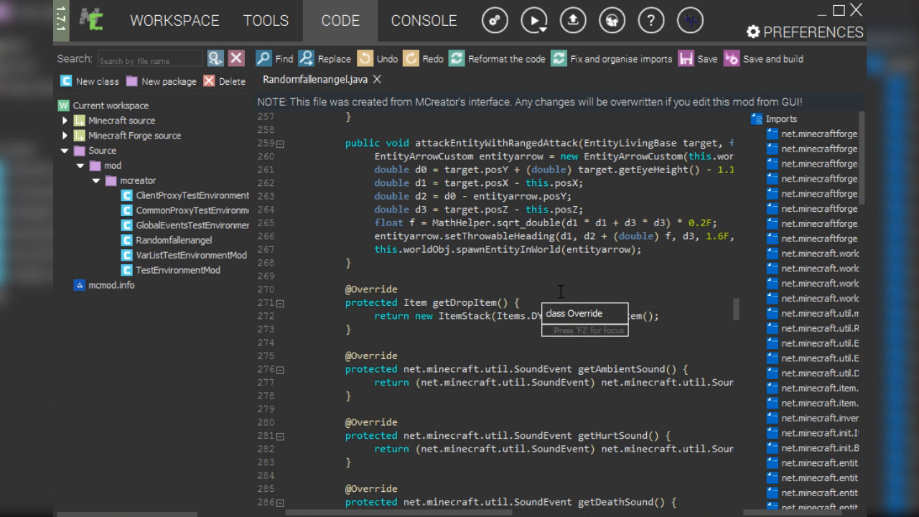
scroll(561, 295, down, 2)
scroll(561, 290, down, 7)
scroll(561, 291, down, 2)
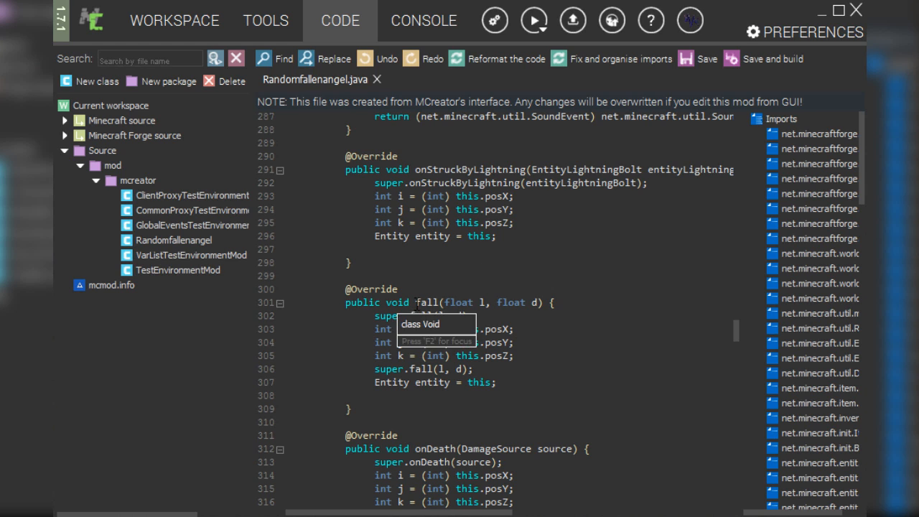
scroll(618, 327, down, 2)
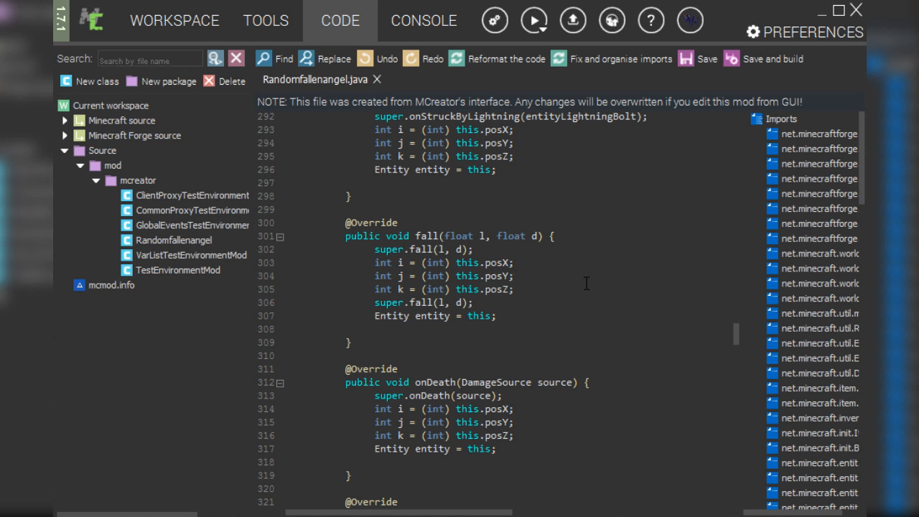
Step: Examine the ModelTest class, from its leg, body, arm, head and wing fields through the constructor's part definitions
scroll(586, 284, down, 17)
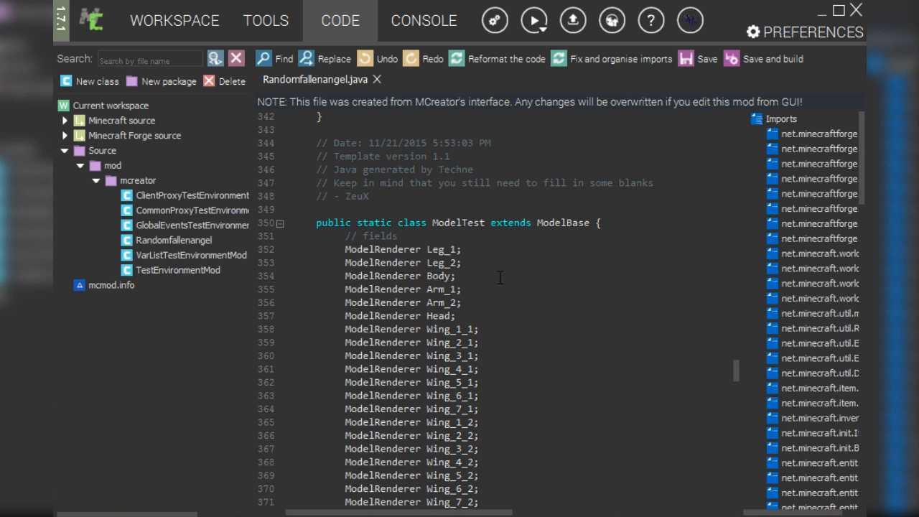
scroll(532, 279, down, 2)
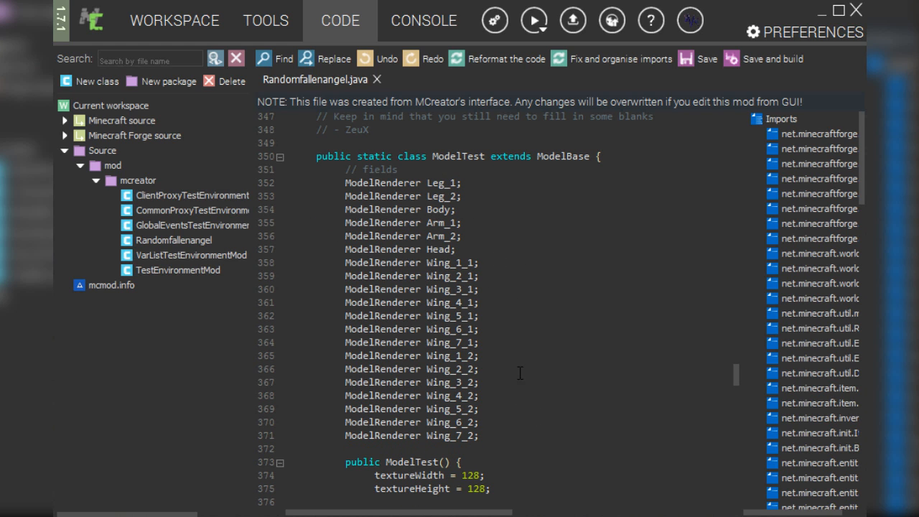
scroll(581, 322, down, 2)
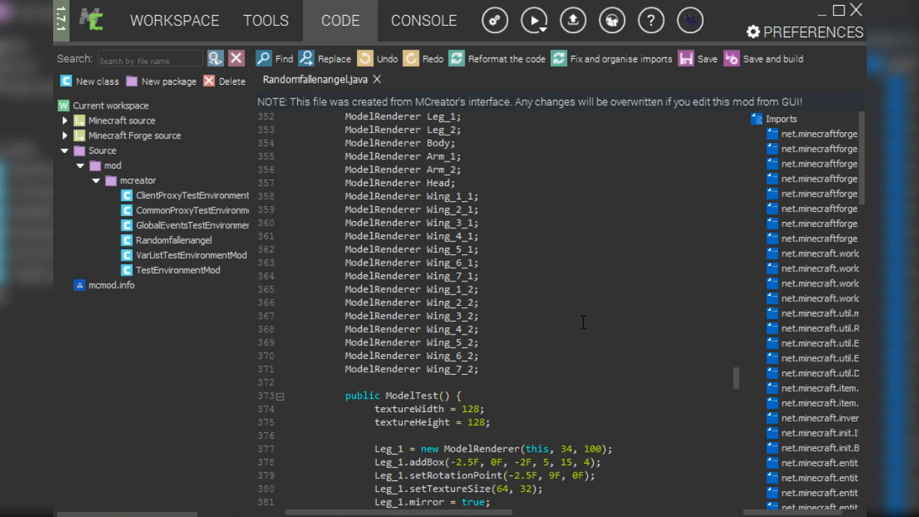
scroll(583, 322, down, 7)
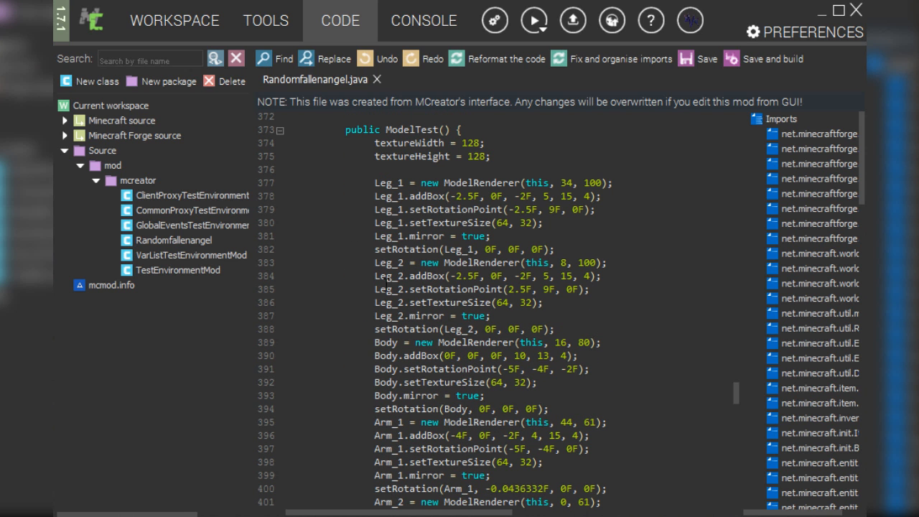
scroll(659, 311, down, 13)
scroll(659, 311, down, 10)
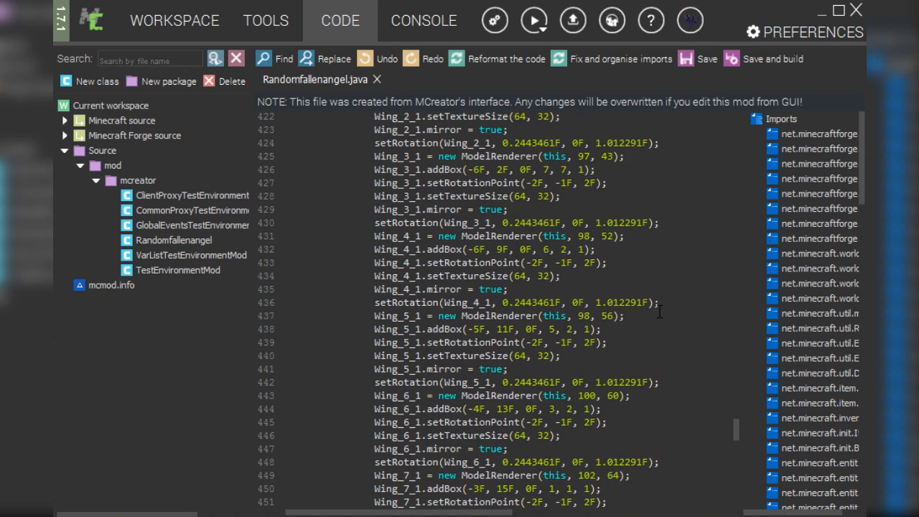
scroll(659, 311, down, 7)
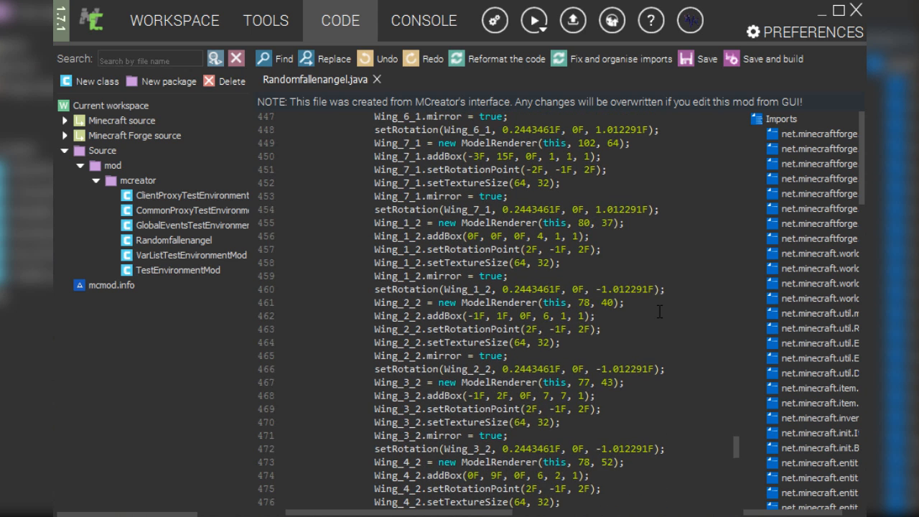
scroll(659, 311, down, 2)
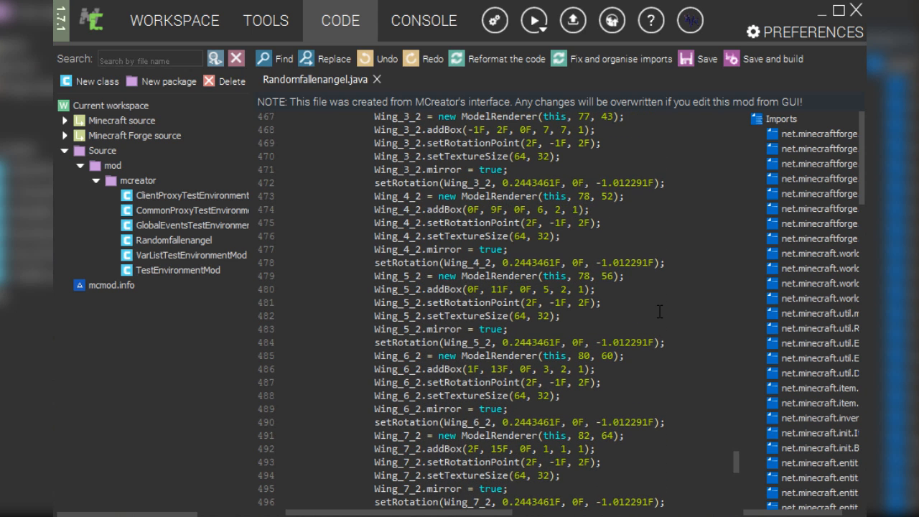
scroll(659, 311, down, 7)
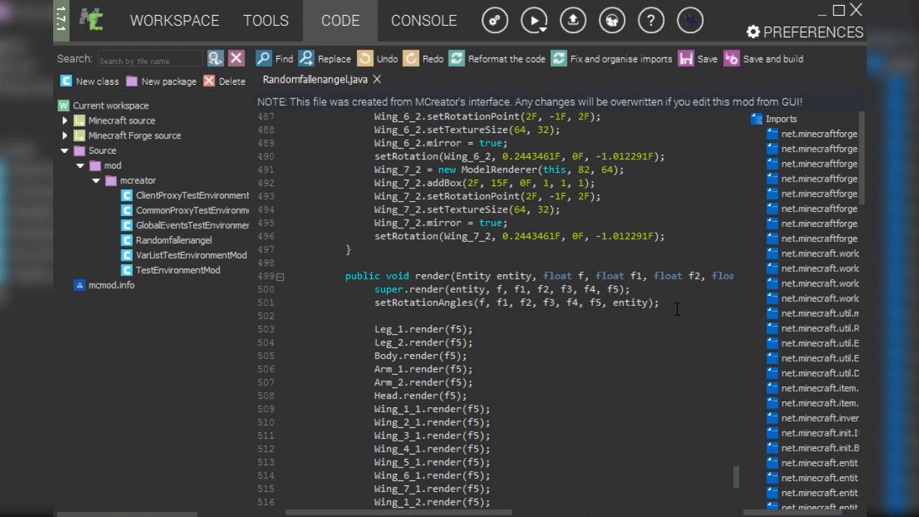
Step: Examine the model's render calls and the setRotation and setRotationAngles methods that animate its head, legs and arms
scroll(676, 309, down, 5)
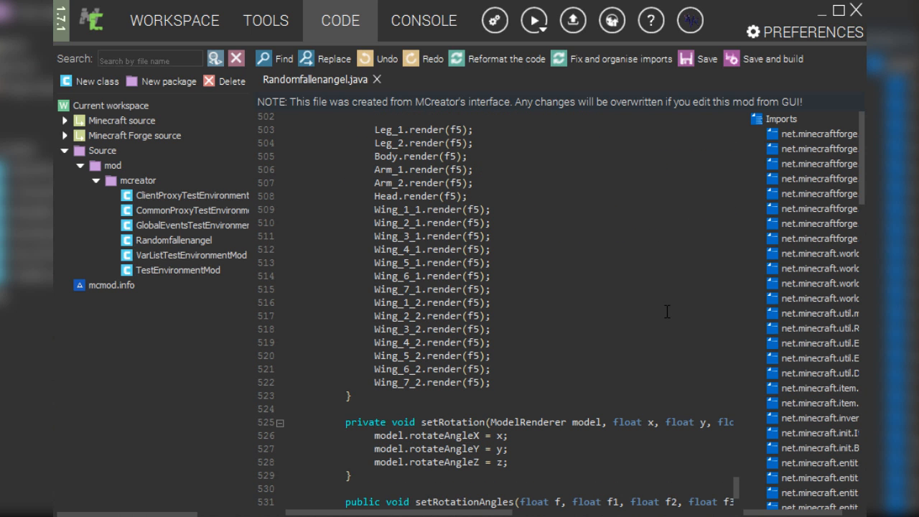
scroll(667, 311, down, 5)
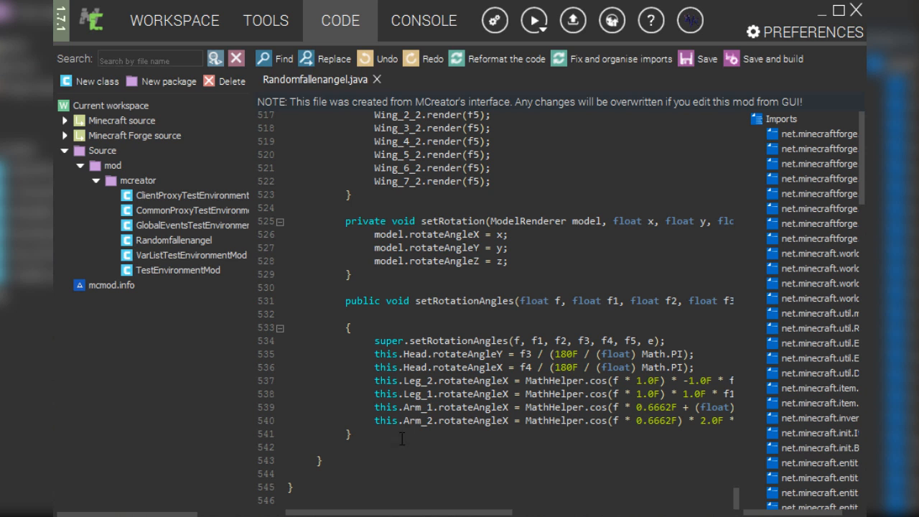
scroll(430, 352, up, 2)
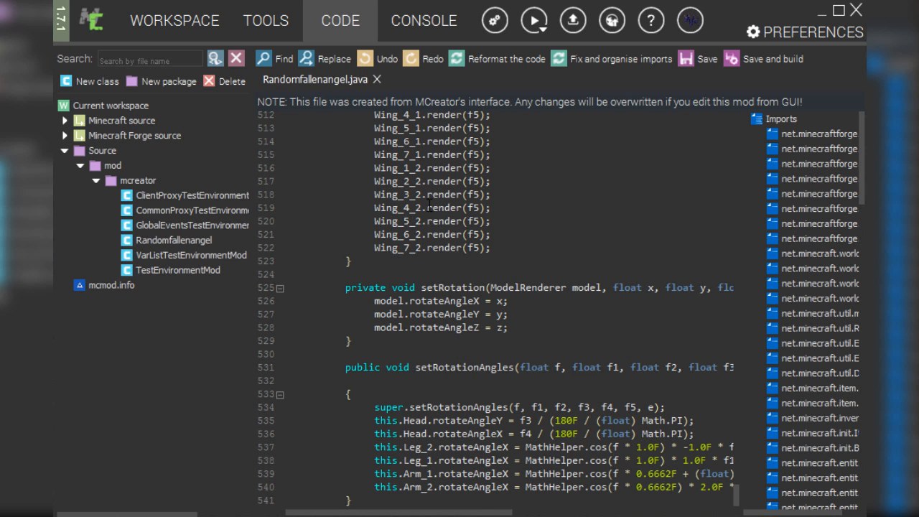
scroll(412, 149, up, 2)
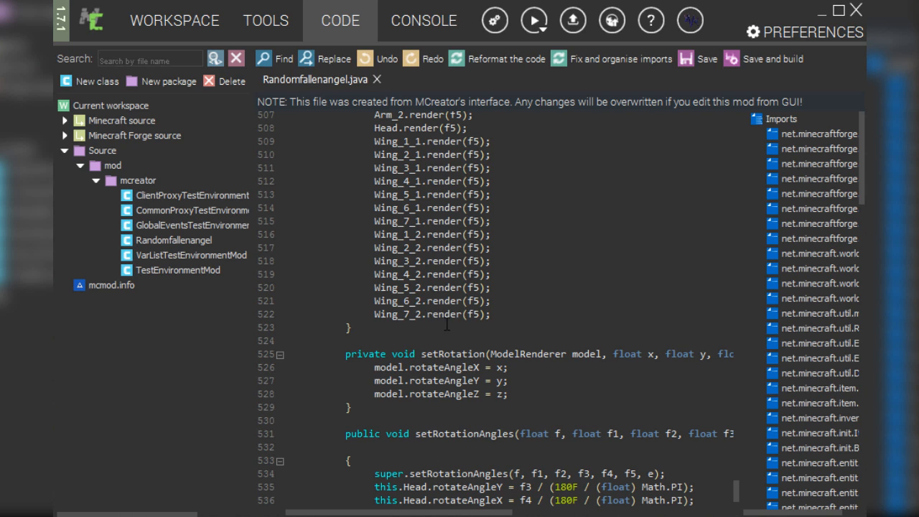
scroll(445, 324, down, 4)
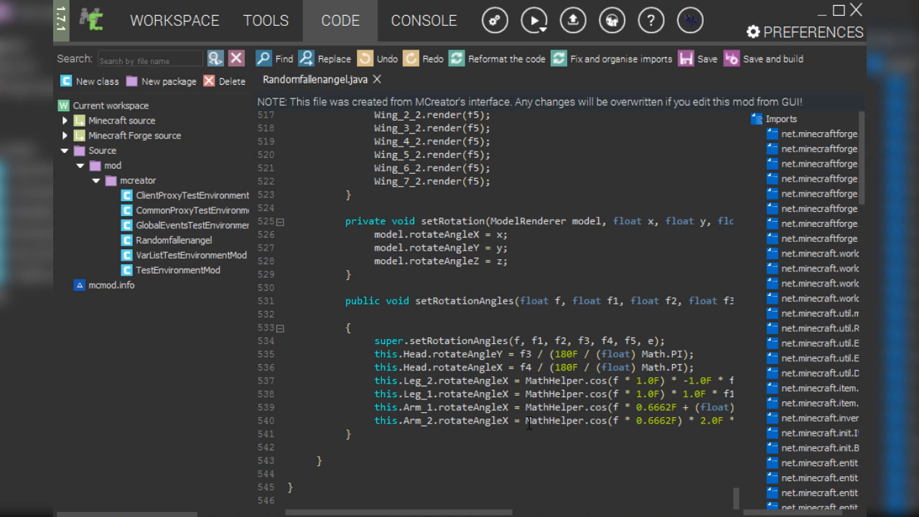
drag(528, 424, 742, 426)
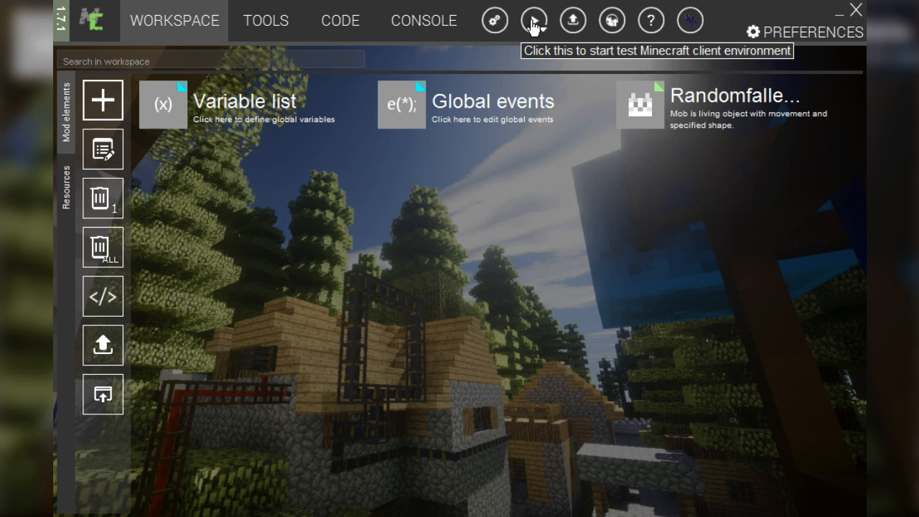
Step: Check the console output again and start the test Minecraft client environment from the workspace
click(446, 32)
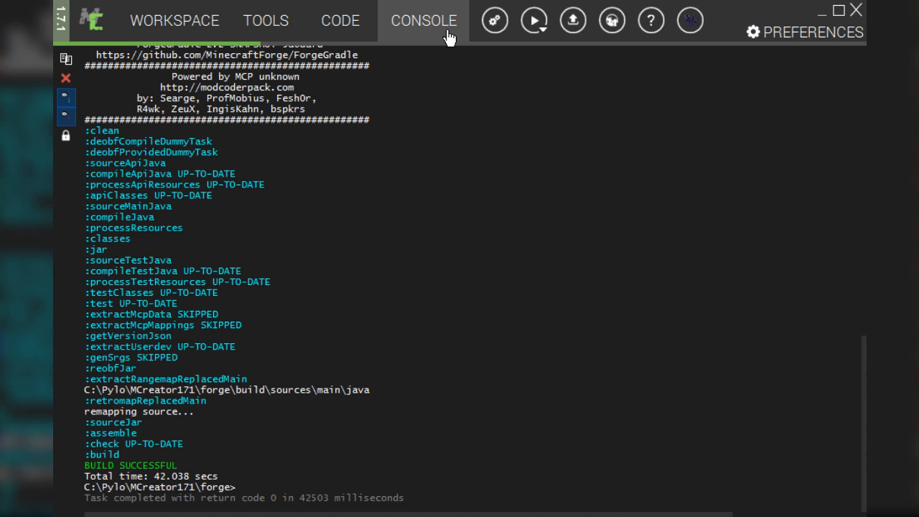
click(208, 37)
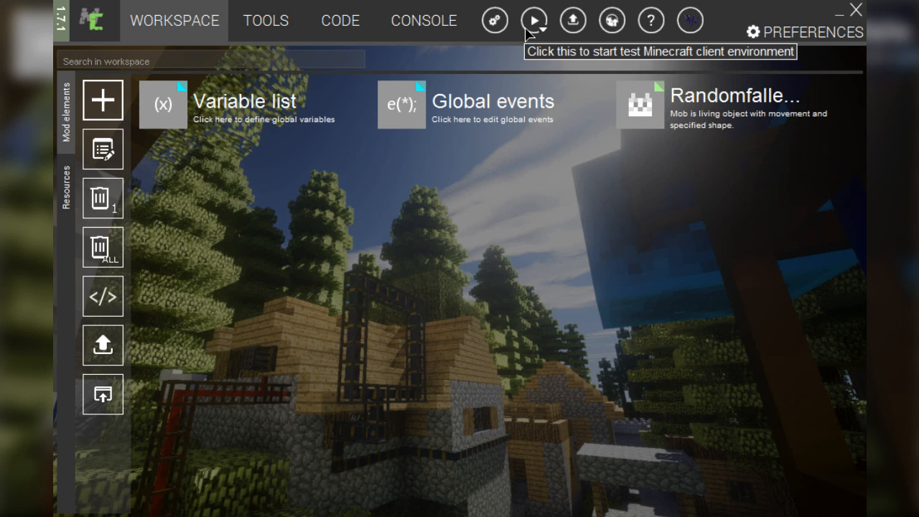
click(530, 29)
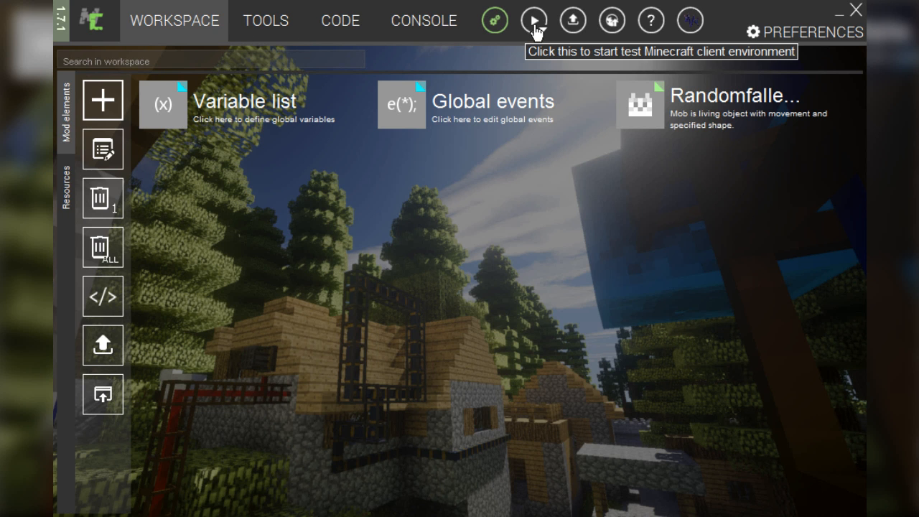
click(495, 21)
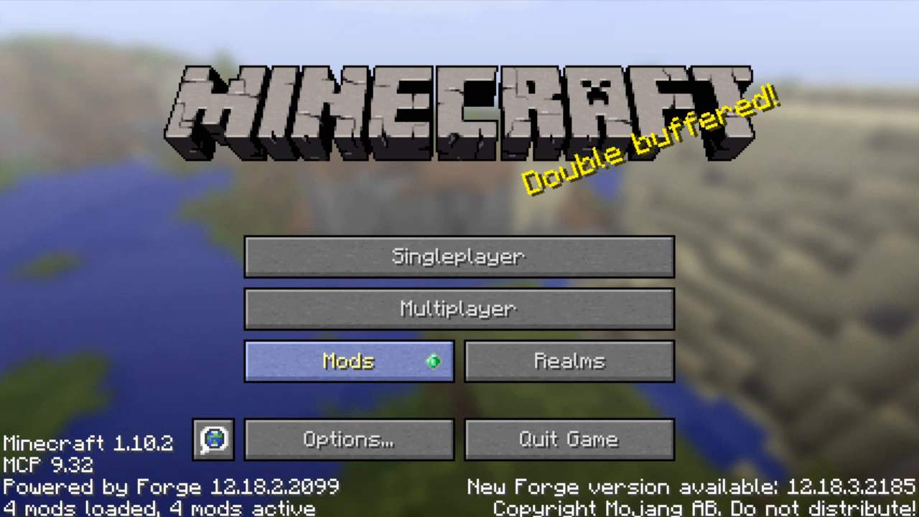
Step: View the details of TestEnvironmentMod in Minecraft's mod list and close the list
click(349, 361)
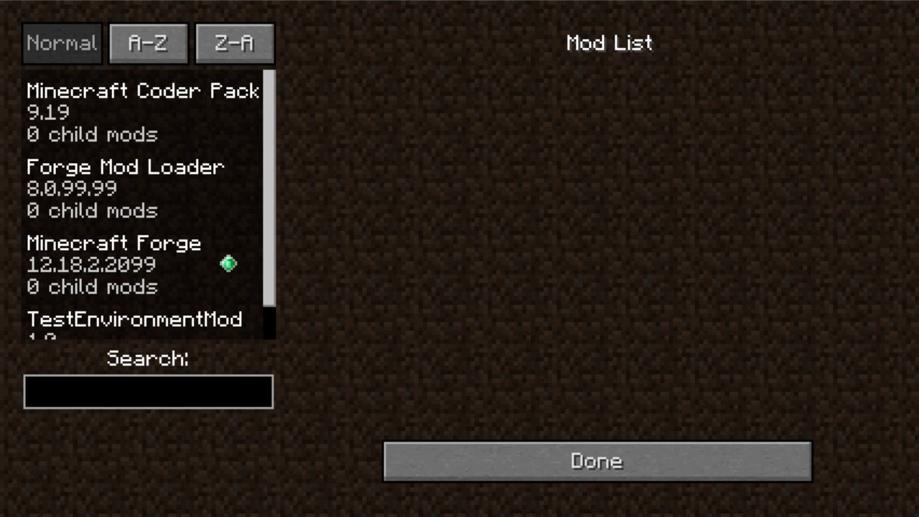
scroll(147, 205, down, 2)
click(141, 295)
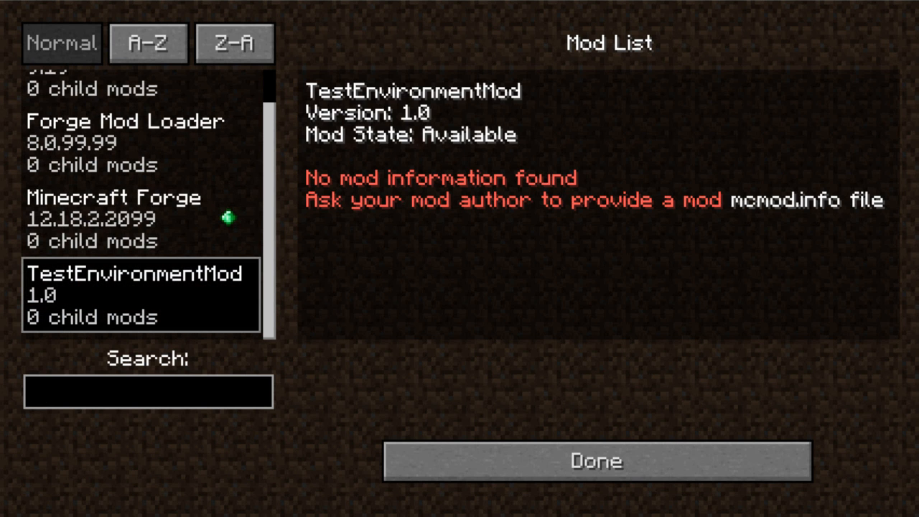
click(597, 461)
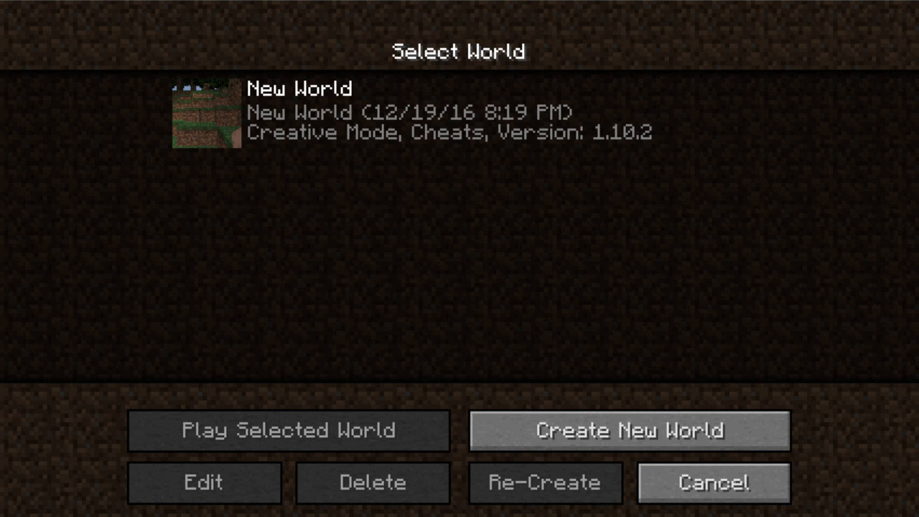
Step: Create a new Creative world named New World and move out across the treetops
click(629, 431)
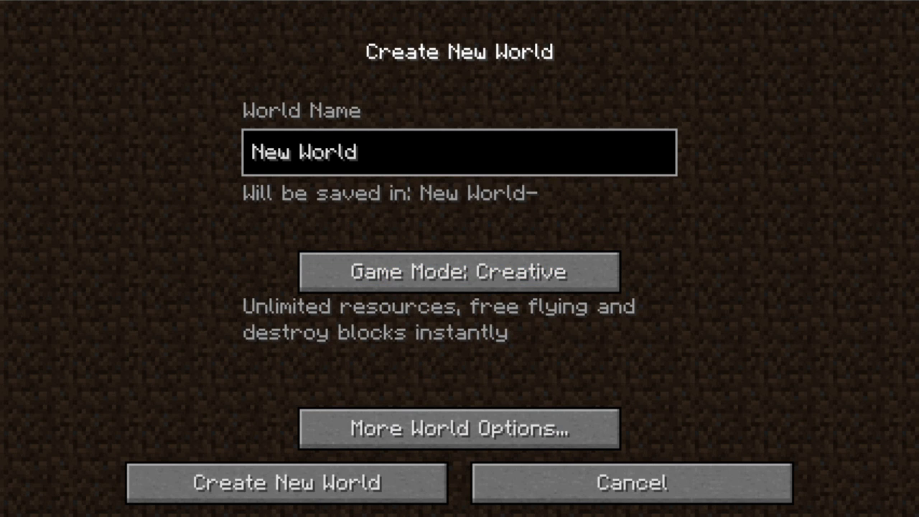
click(287, 483)
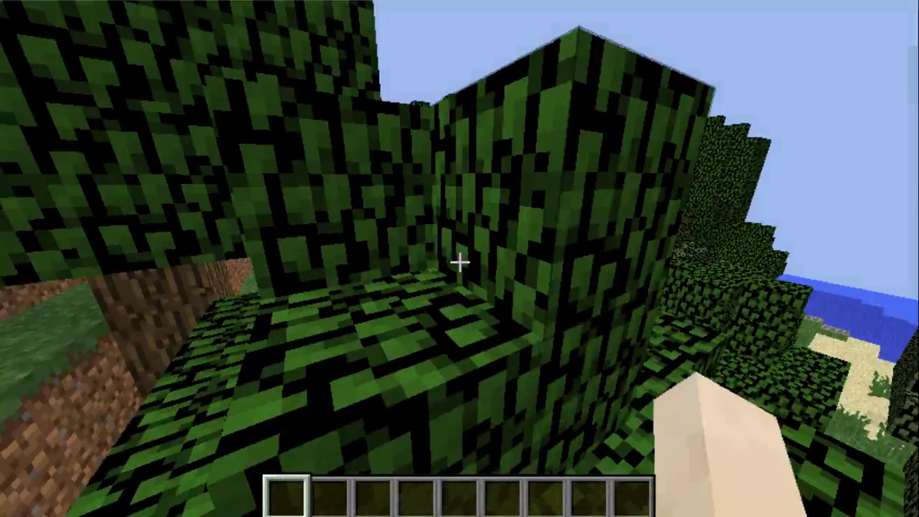
key(w)
key(space)
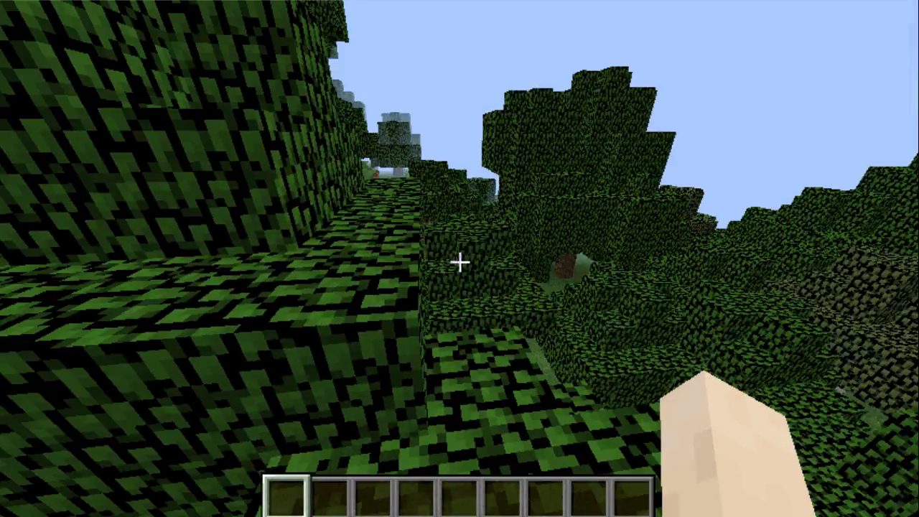
key(w)
key(space)
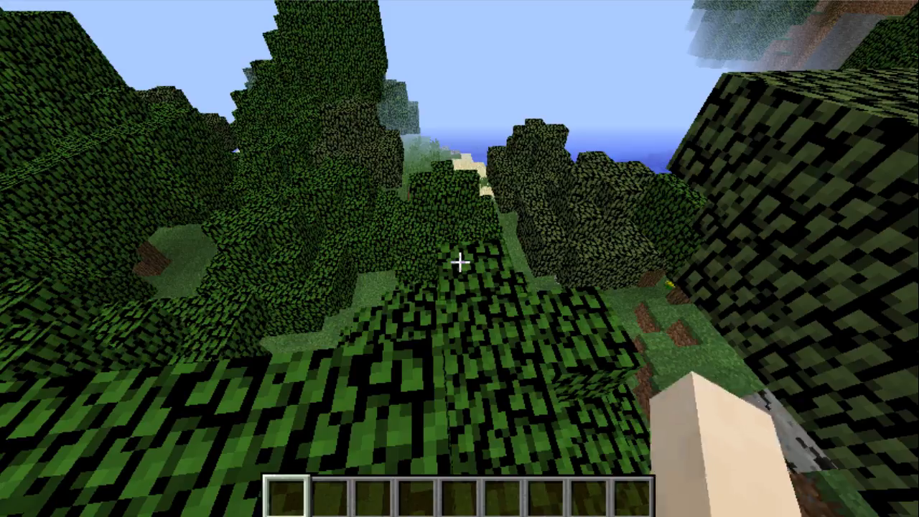
Step: Take the Spawn Fallen Angel egg from the miscellaneous items and spawn the mob on the grass
key(e)
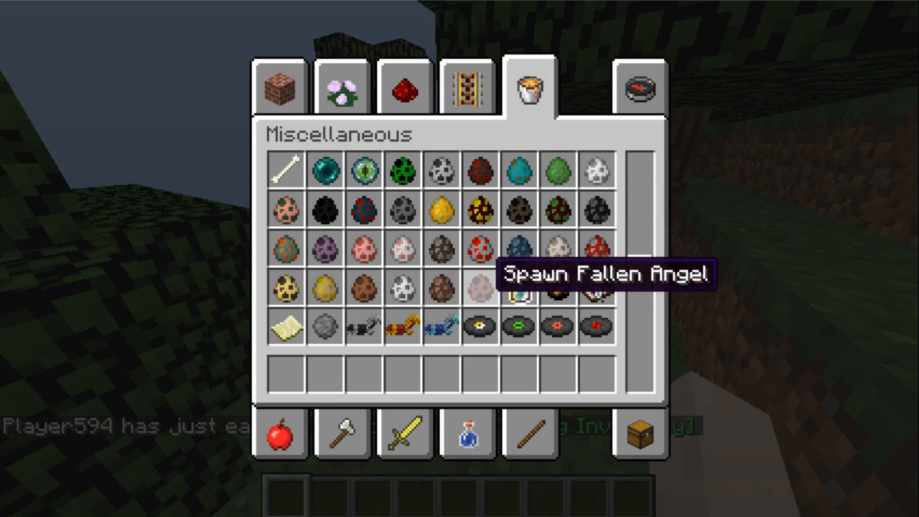
key(e)
right_click(460, 262)
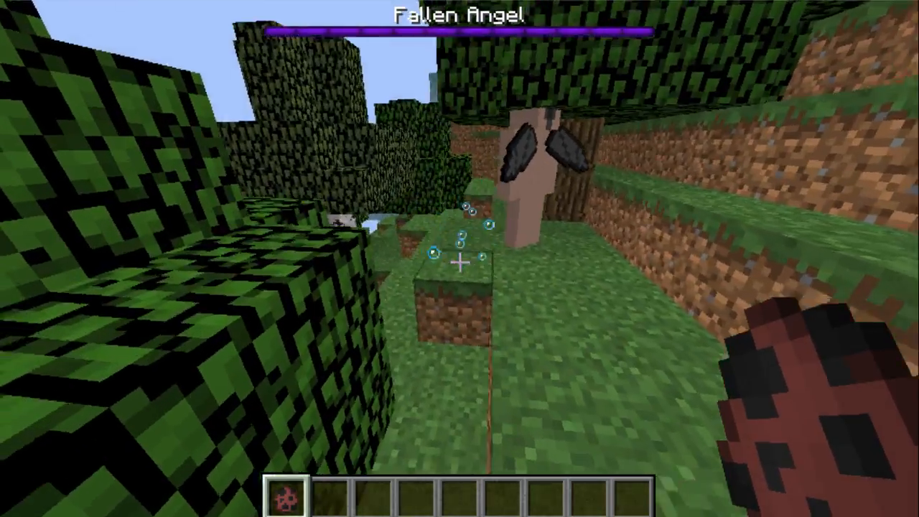
Step: Approach the Fallen Angel under the tree and hit it several times to test its reaction
key(space)
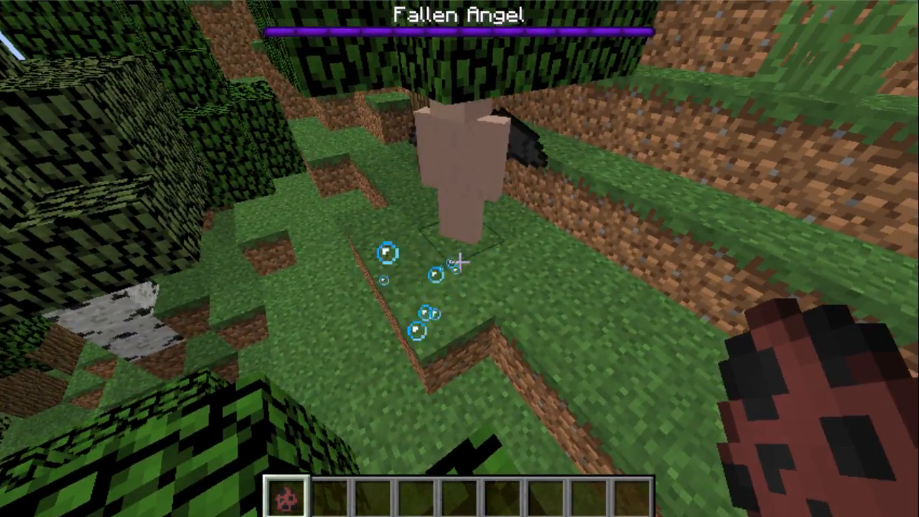
key(w)
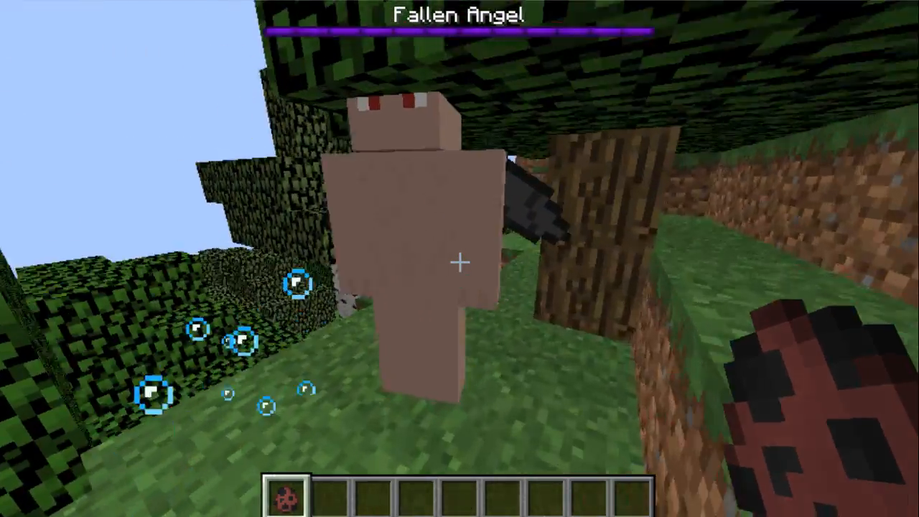
click(459, 262)
click(460, 262)
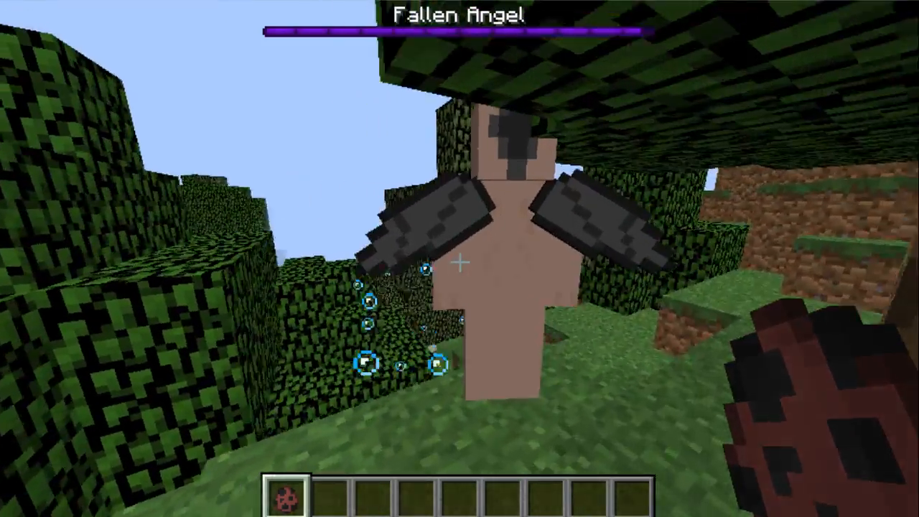
click(459, 262)
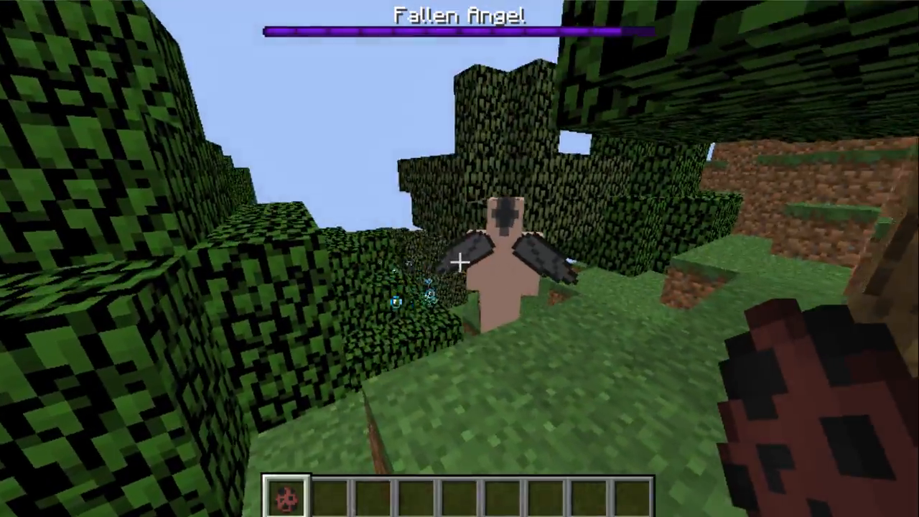
Step: Observe the Fallen Angel's movement and particles from above and from the ground around the hillside
key(space)
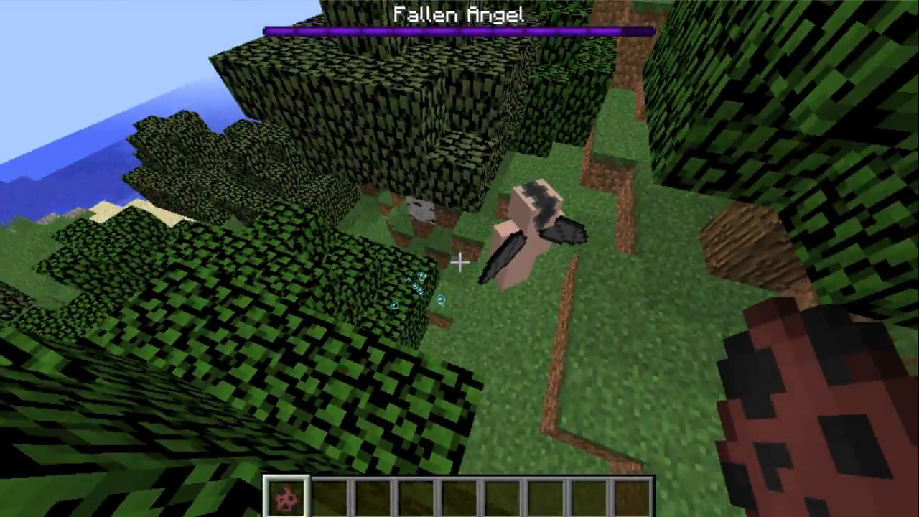
key(w)
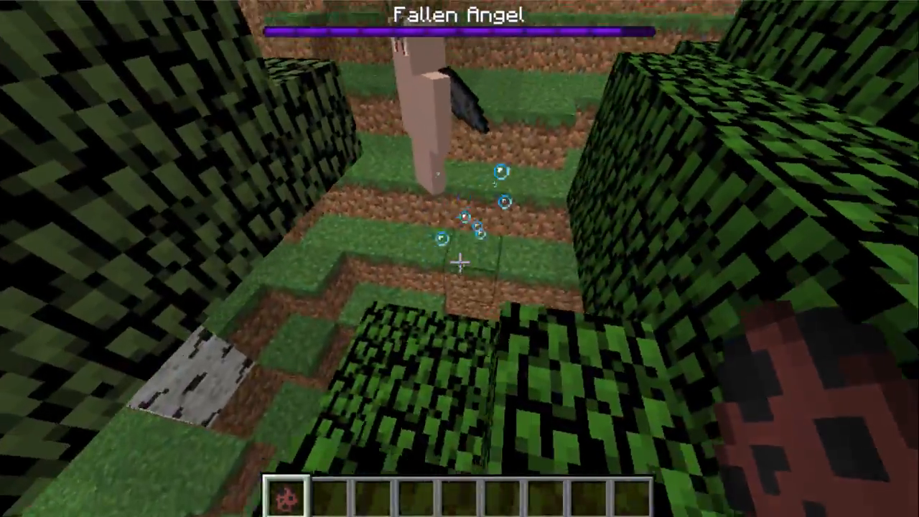
key(w)
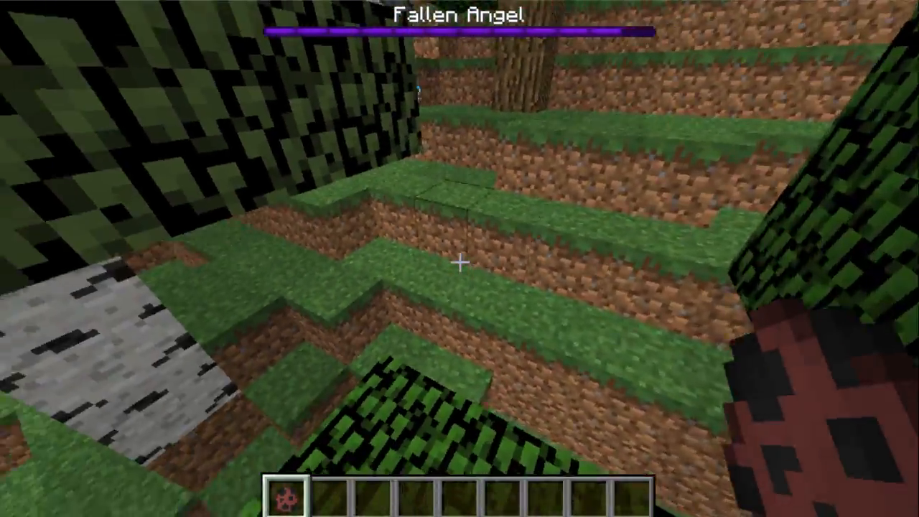
key(w)
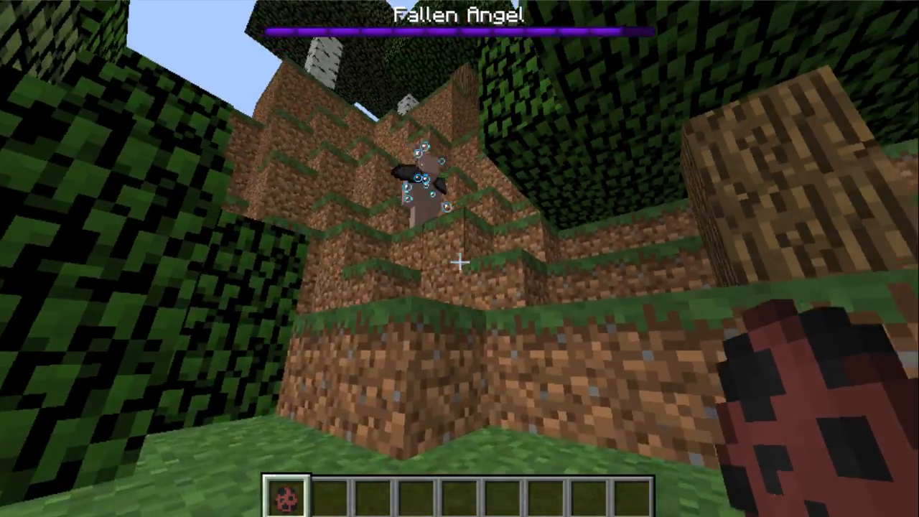
key(s)
key(w)
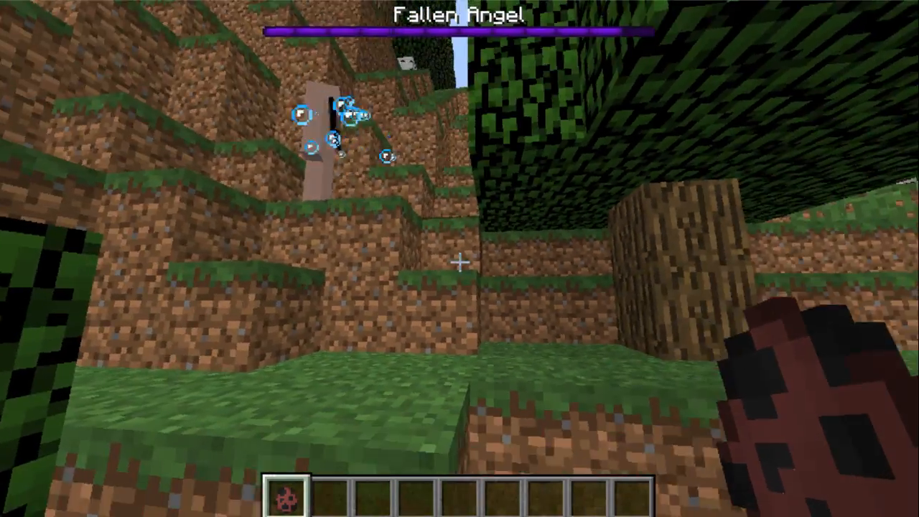
key(Escape)
key(Escape)
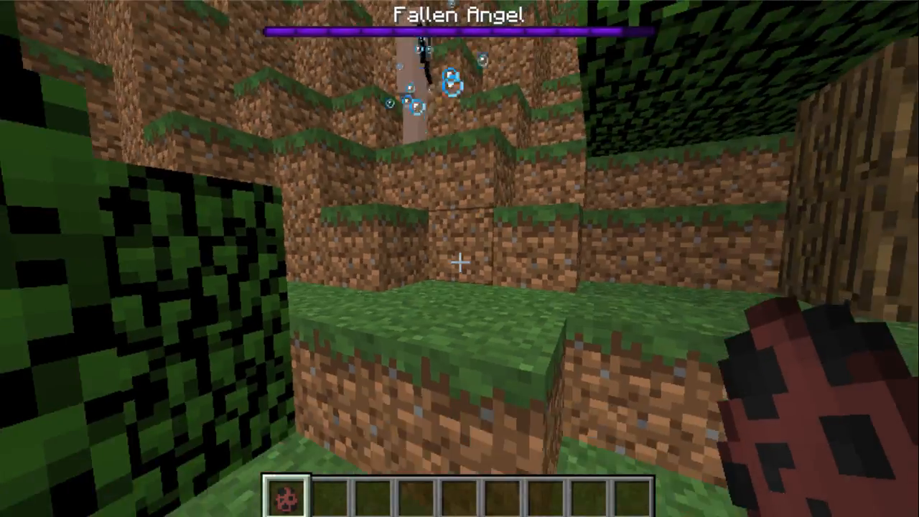
key(s)
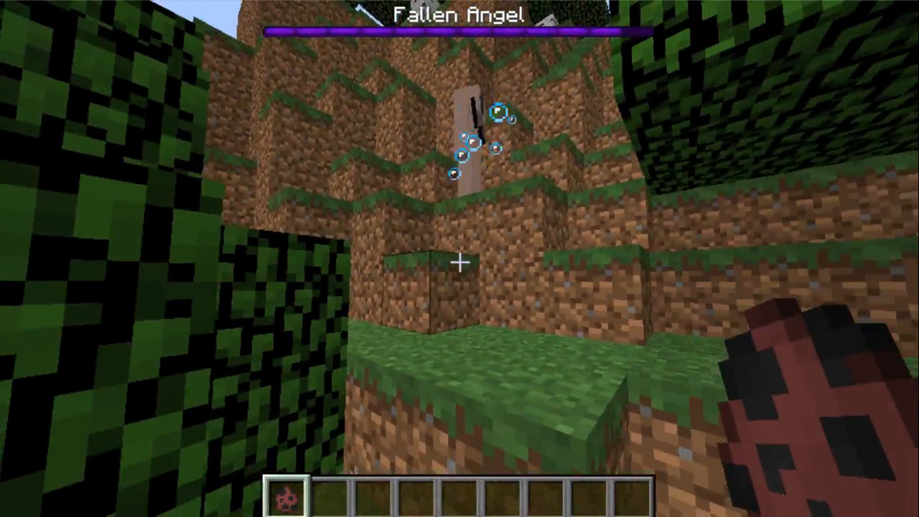
key(s)
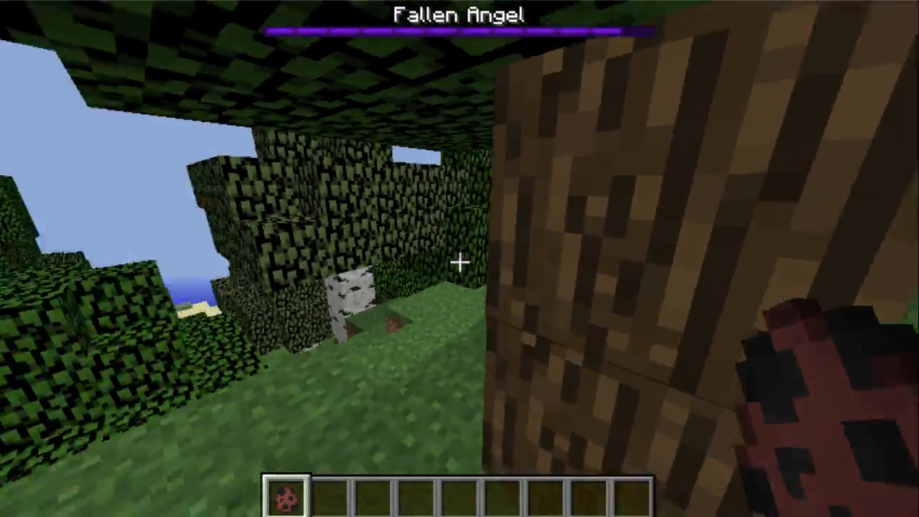
key(w)
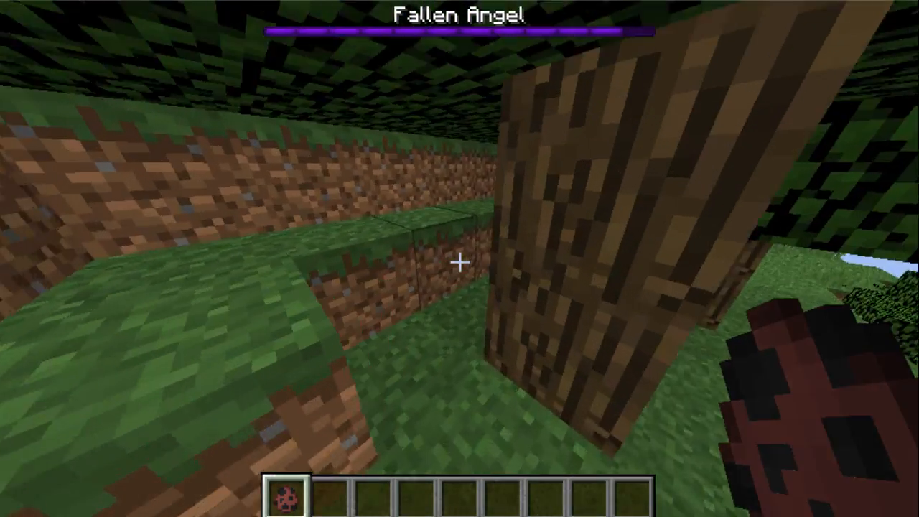
Step: Turn the Music volume off in the sound options and return to the game
key(Escape)
click(373, 325)
click(632, 200)
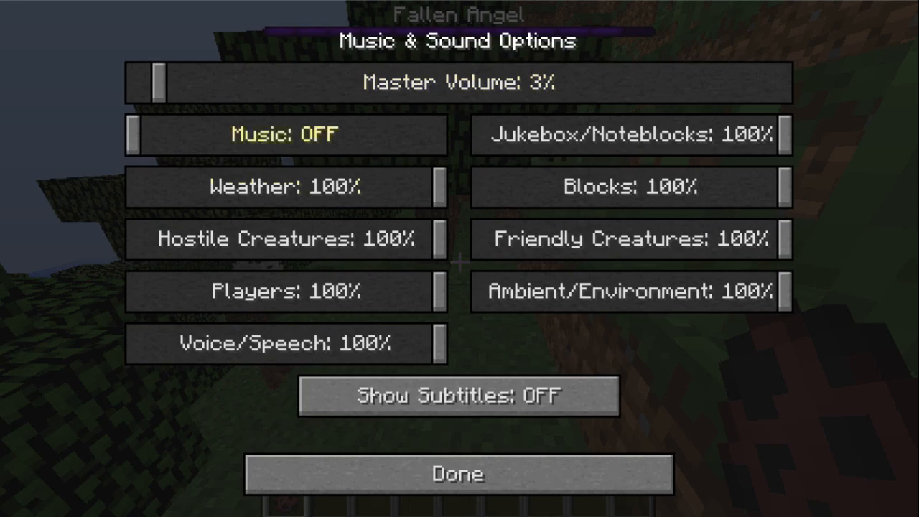
click(458, 474)
click(458, 474)
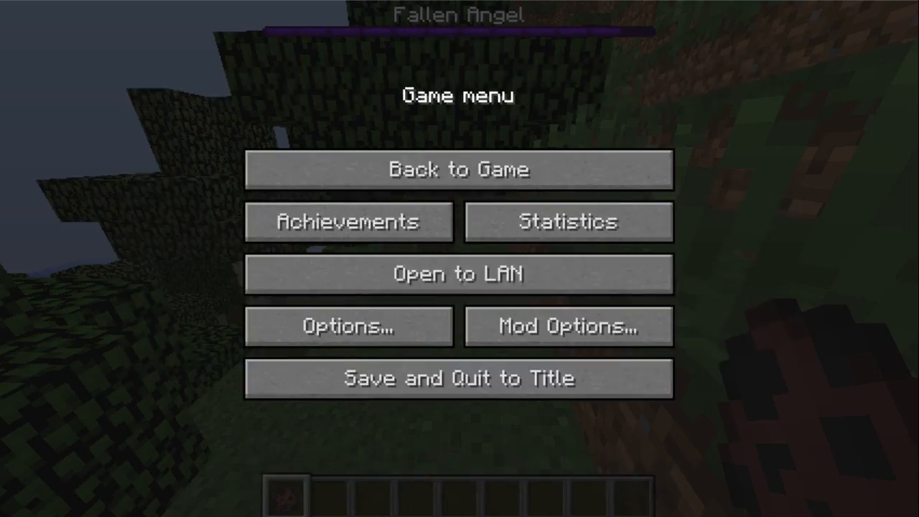
key(Escape)
Step: Catch up with the Fallen Angel on the hillside and examine its head, face and body from several angles
key(w)
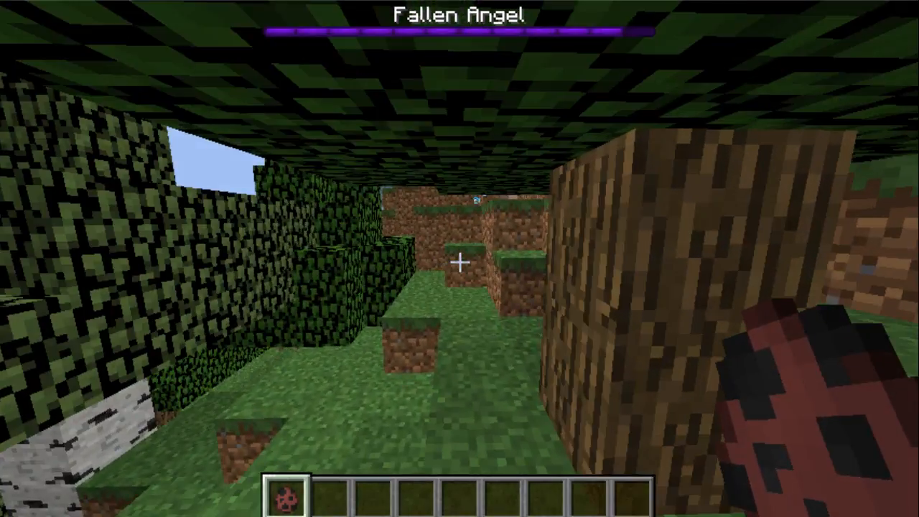
key(w)
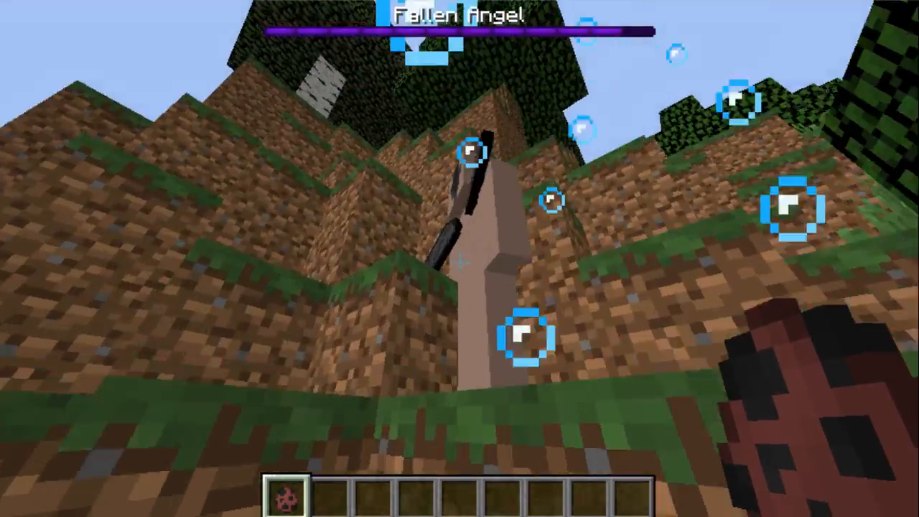
key(w)
key(space)
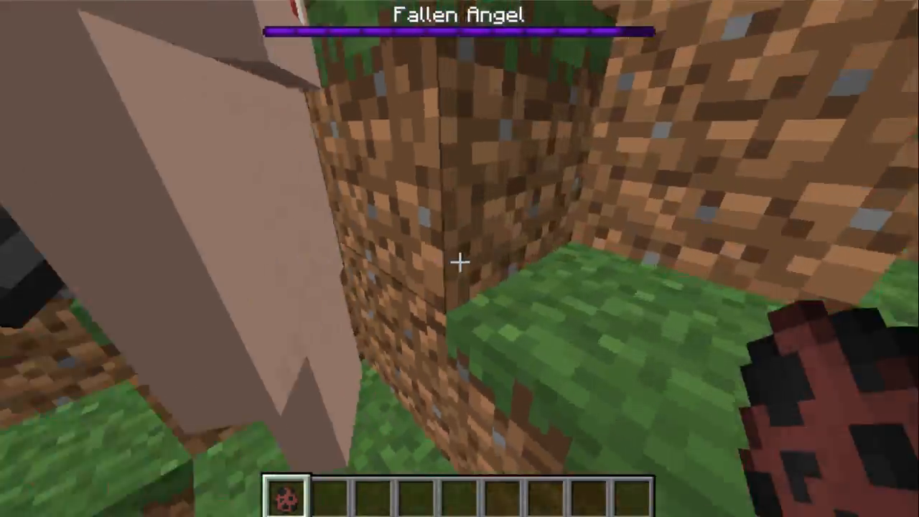
key(s)
key(space)
key(w)
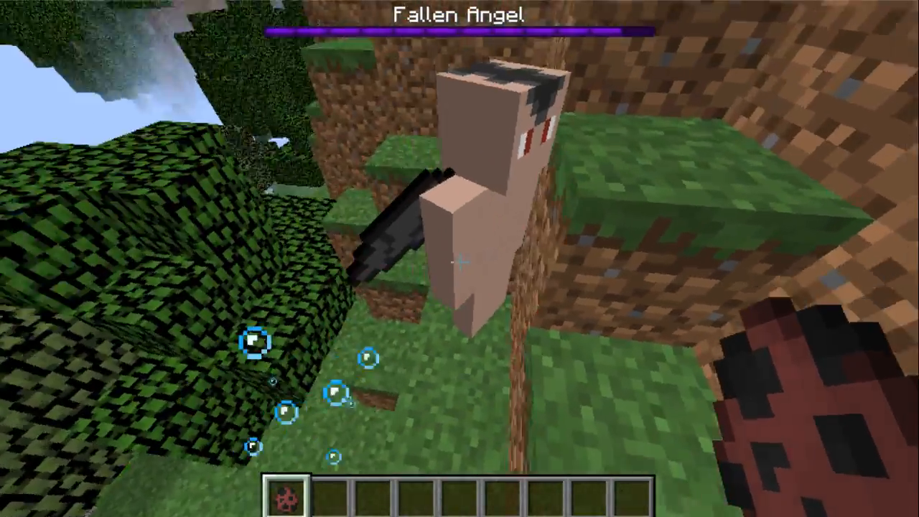
key(s)
key(space)
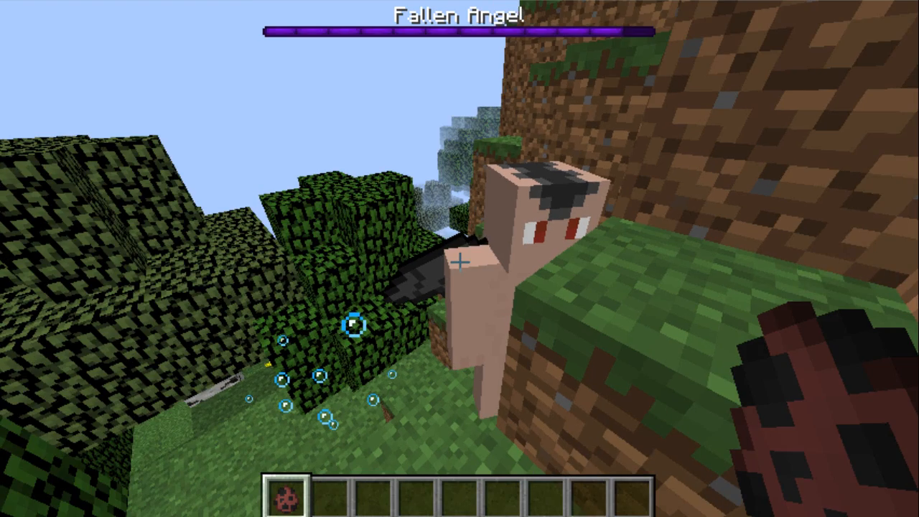
key(w)
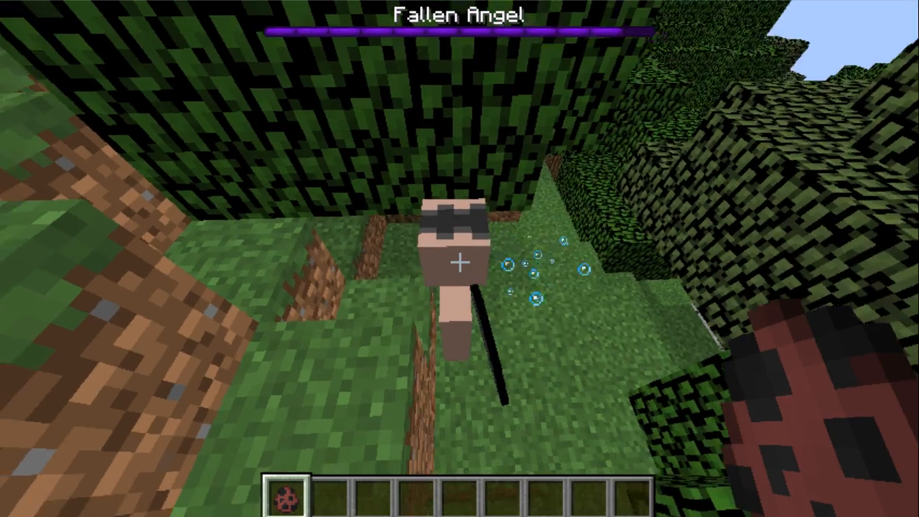
key(s)
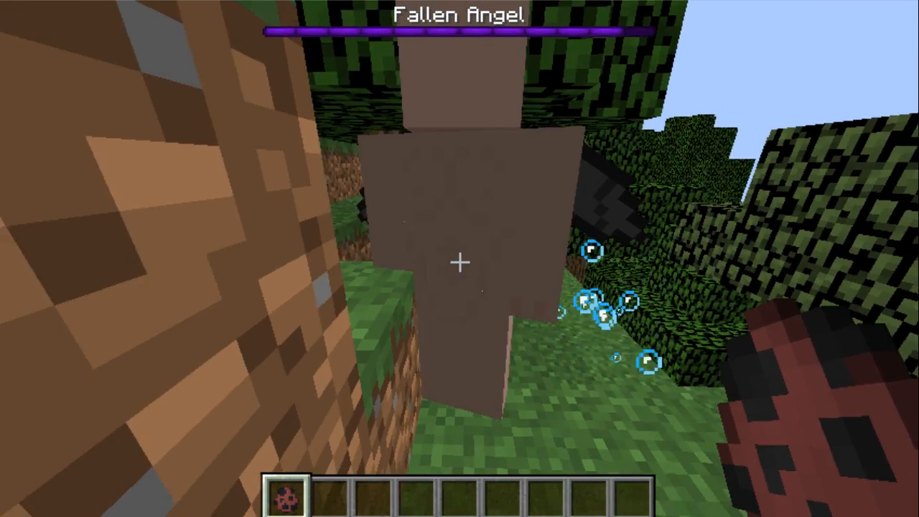
Step: Circle the Fallen Angel beside the tree trunk to inspect its wings, front and back textures up close
key(w)
key(s)
key(s)
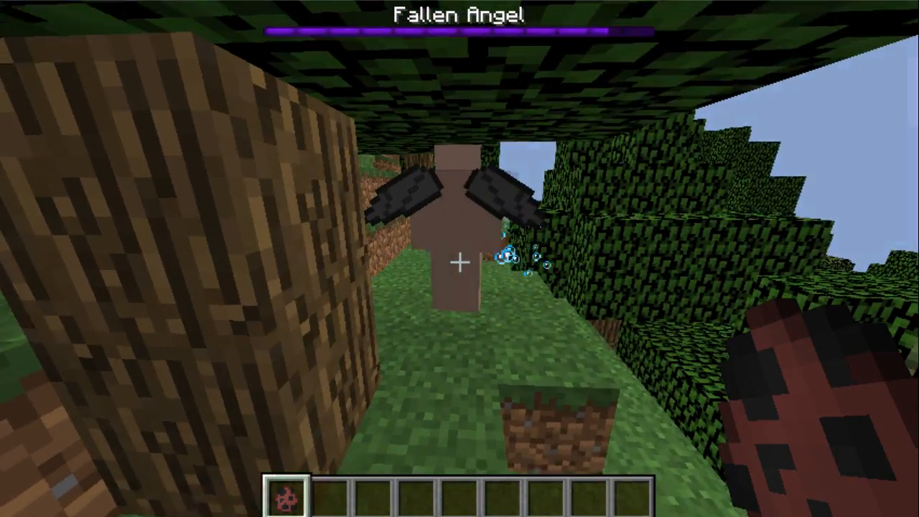
key(d)
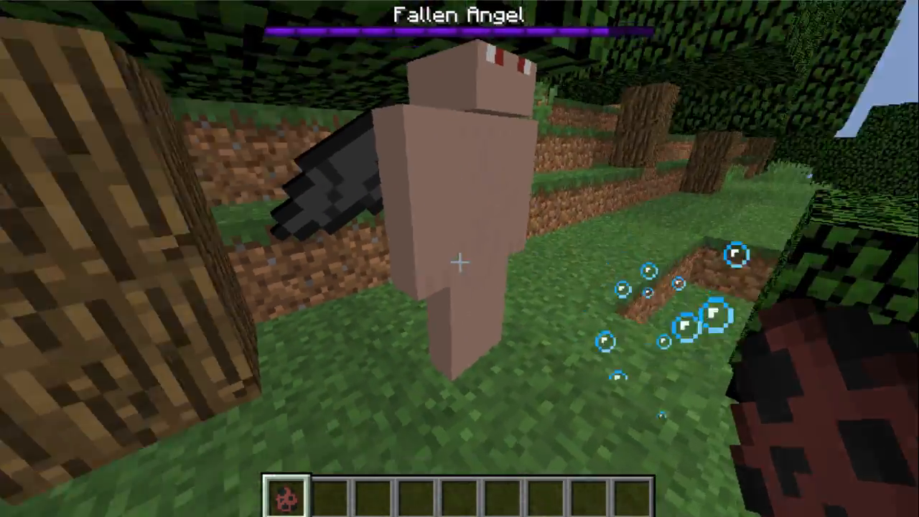
key(d)
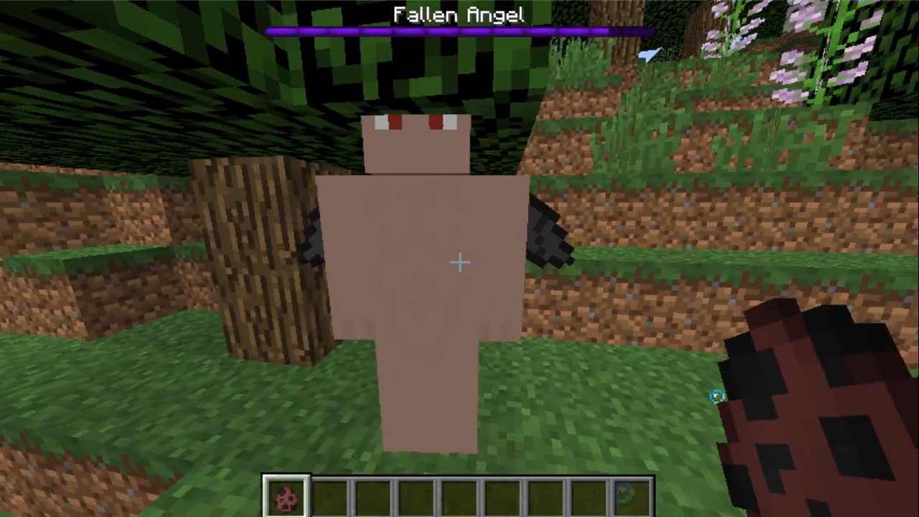
key(a)
key(s)
key(w)
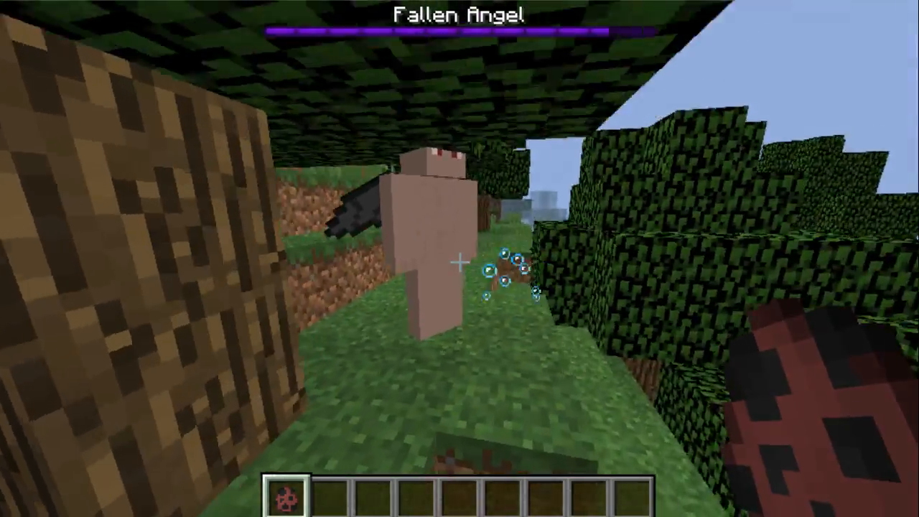
key(d)
key(a)
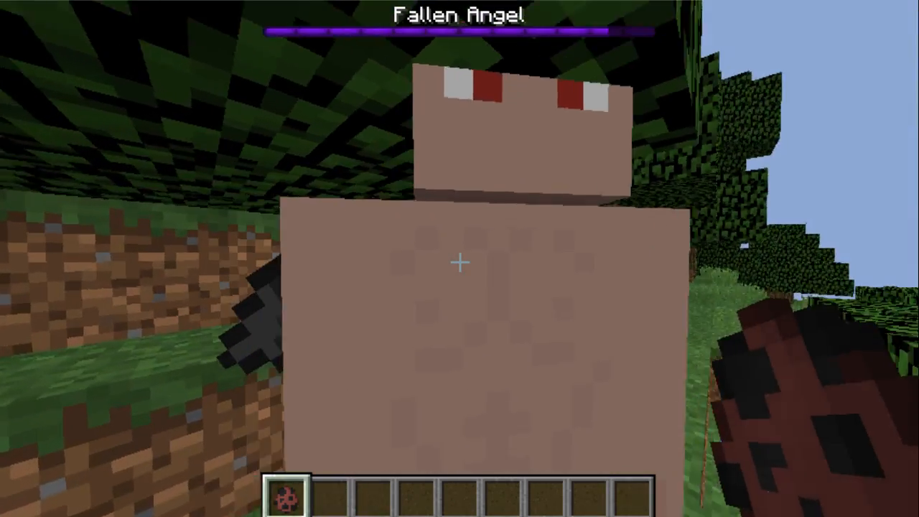
key(a)
key(w)
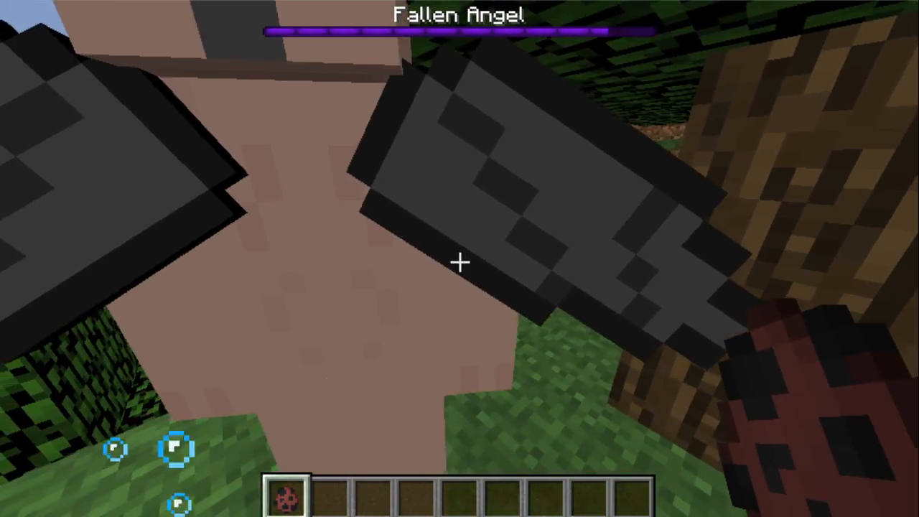
Step: Add a sheep spawn egg to the hotbar and spawn a sheep near the Fallen Angel
key(e)
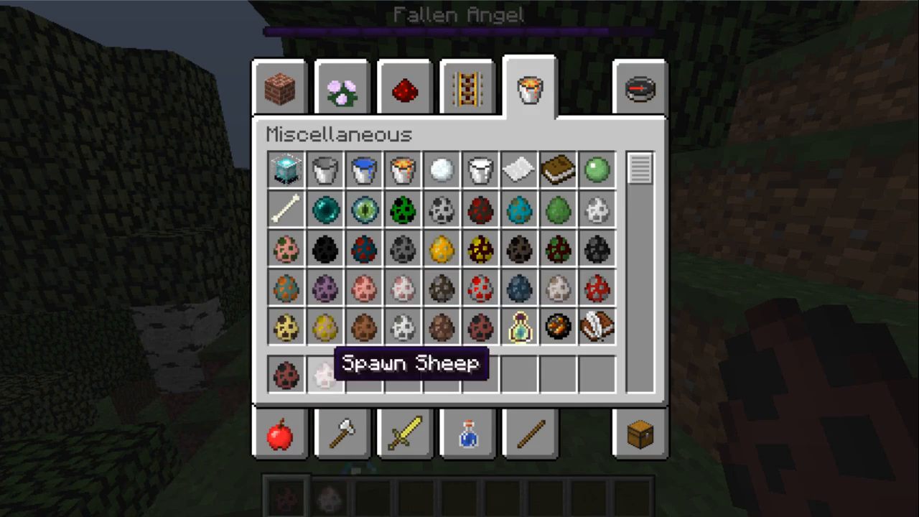
key(e)
key(2)
right_click(459, 258)
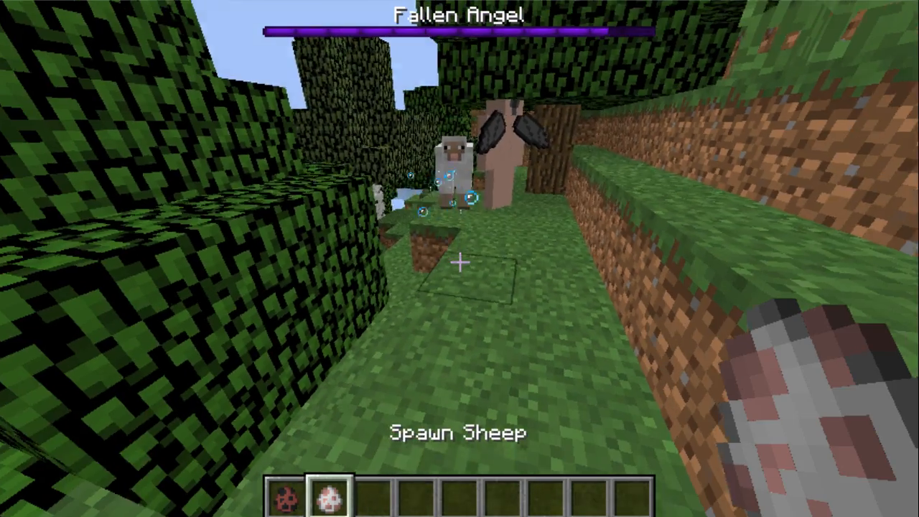
Step: Watch how the Fallen Angel behaves toward the sheep and other animals from several spots on the hillside
key(w)
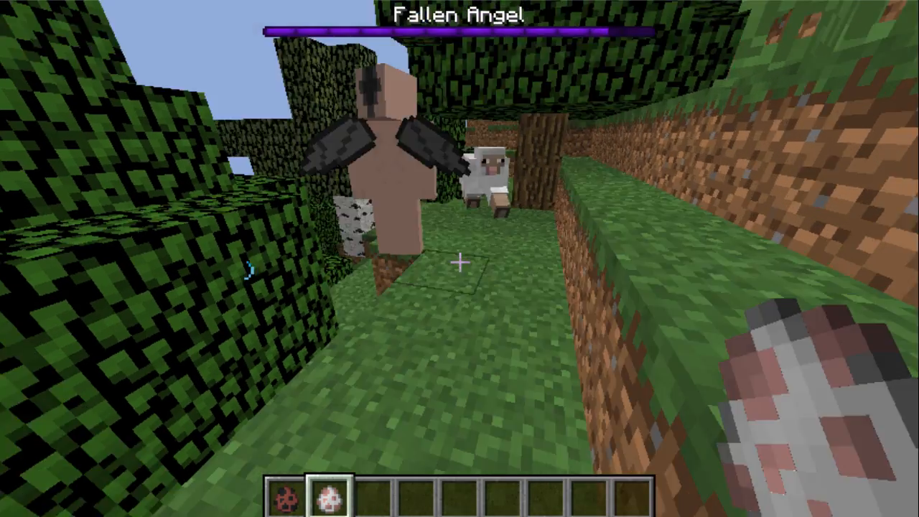
key(s)
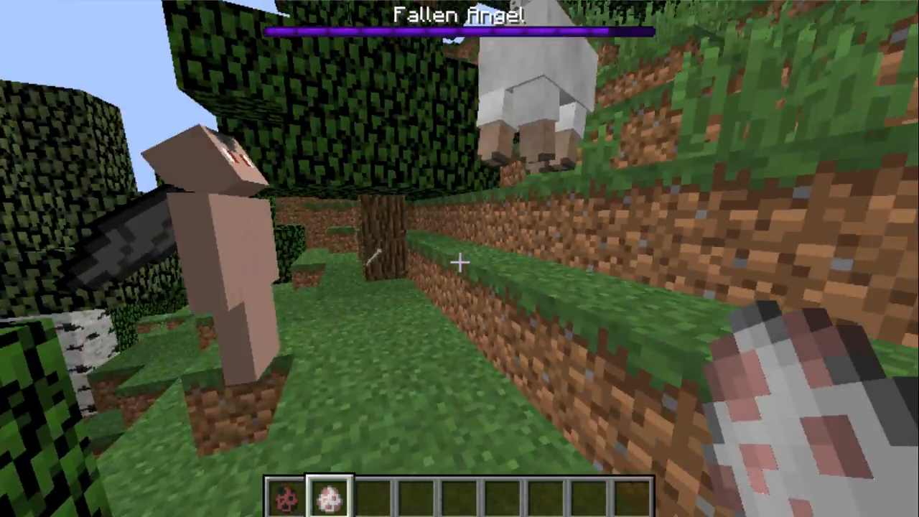
key(space)
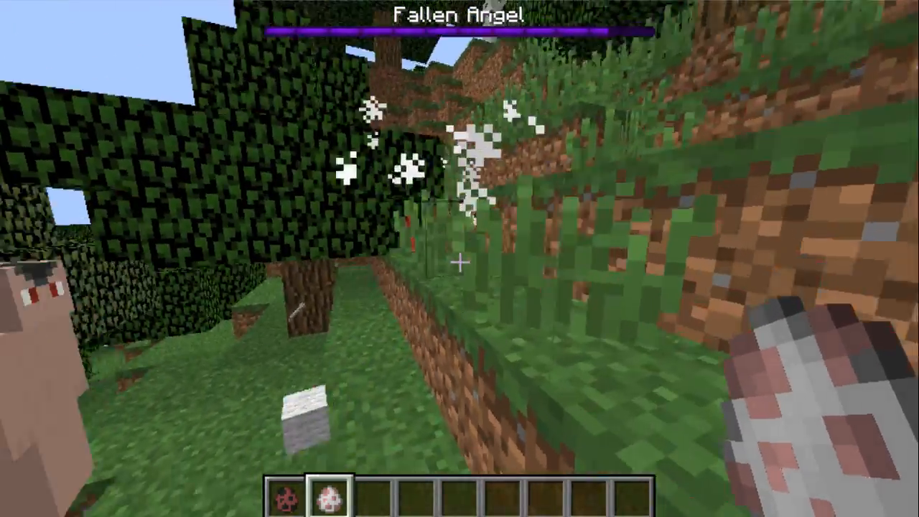
key(s)
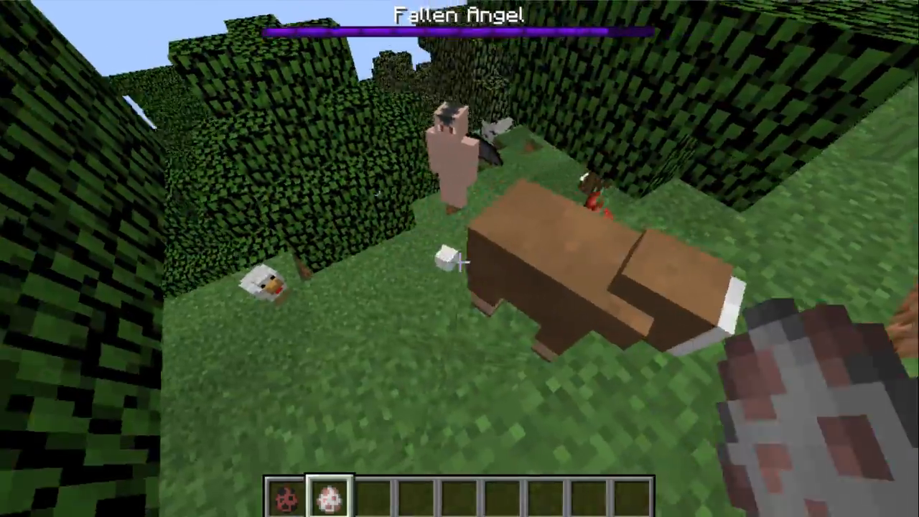
key(w)
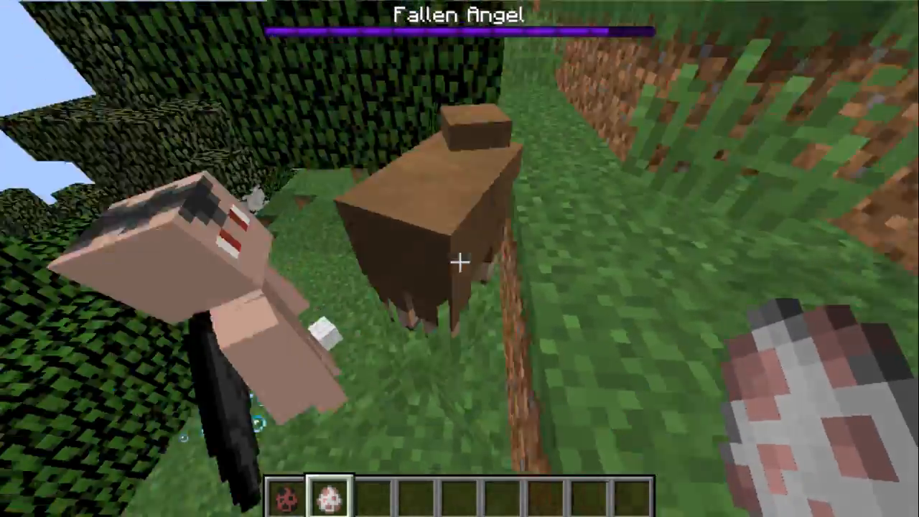
Step: Spawn more sheep around the Fallen Angel and observe its attacks up close with different camera perspectives
click(460, 263)
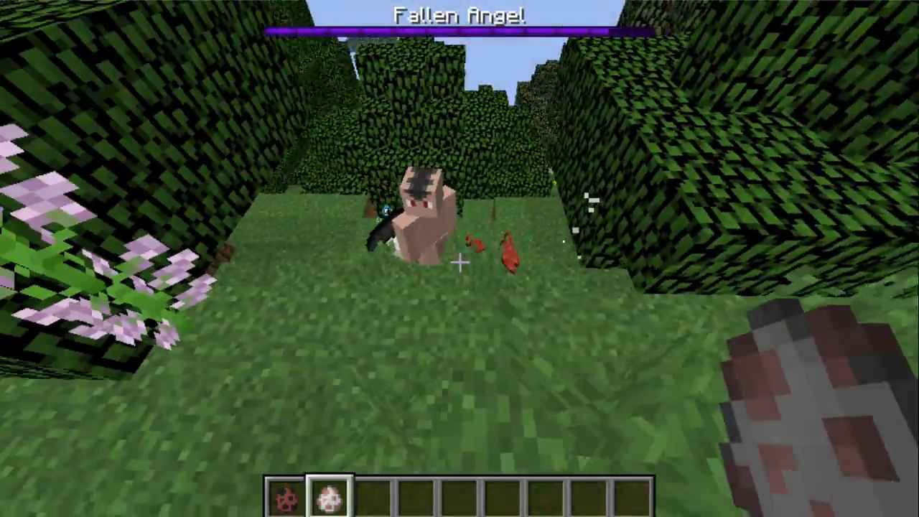
right_click(460, 263)
key(space)
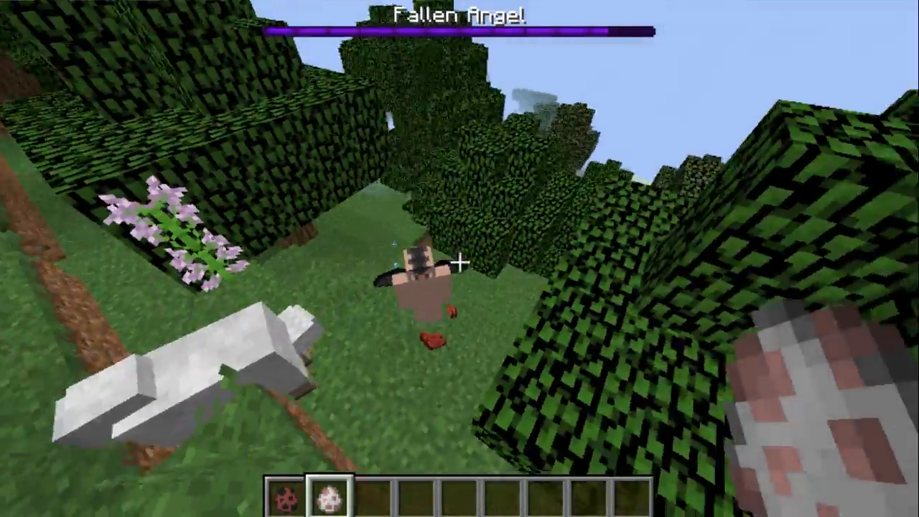
key(w)
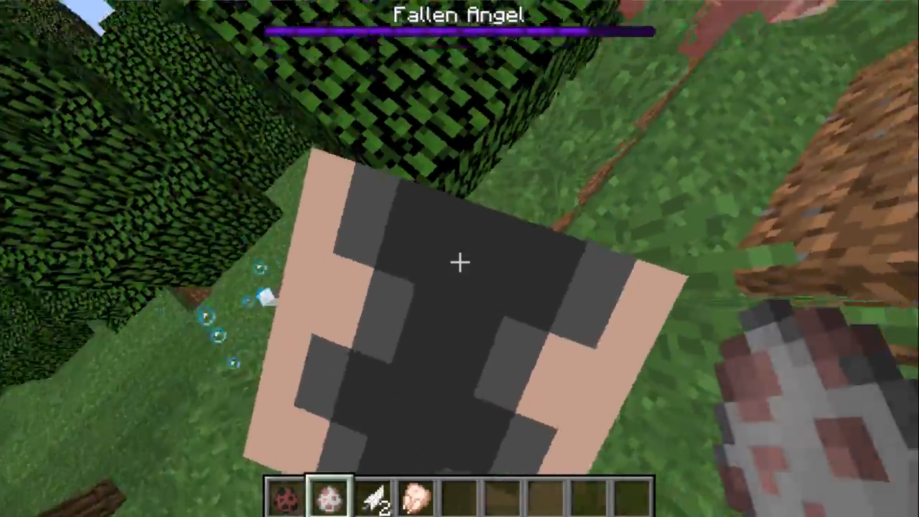
key(F5)
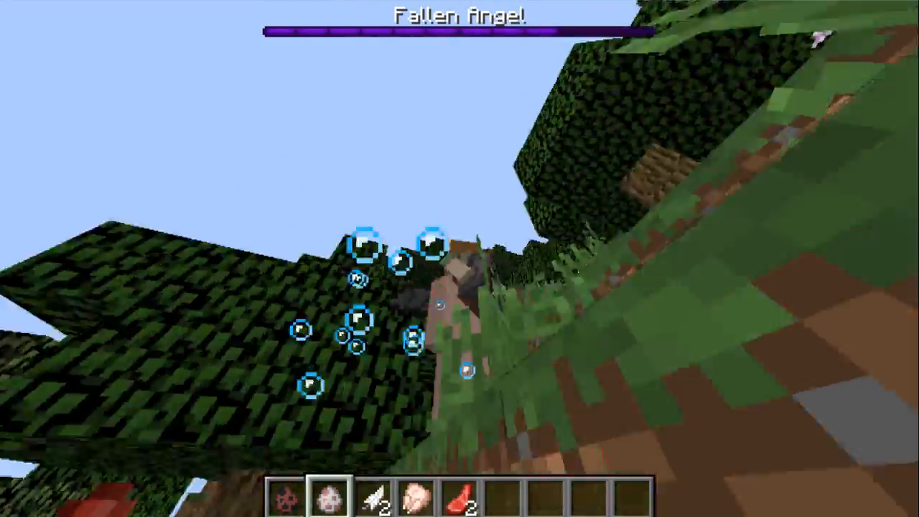
key(F5)
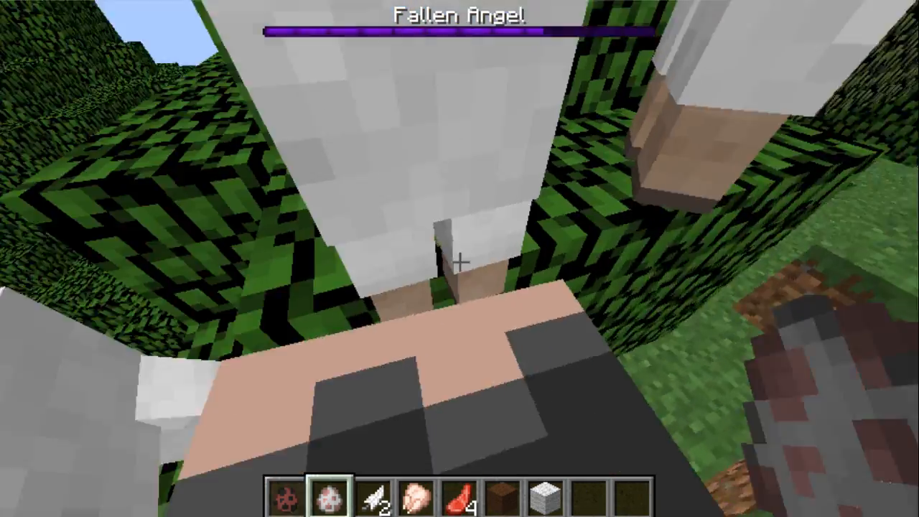
Step: Switch to an empty hotbar slot and follow the Fallen Angel around the trees to examine its attacks on the remaining animals
key(e)
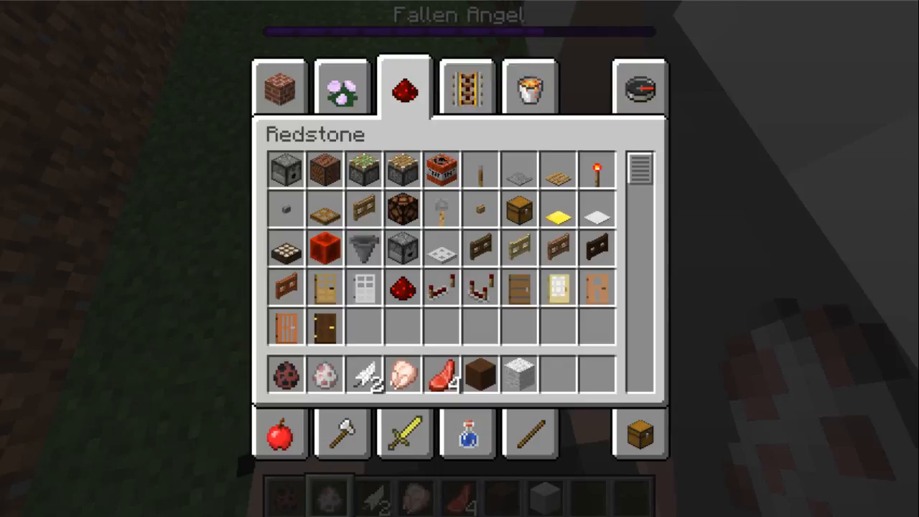
key(e)
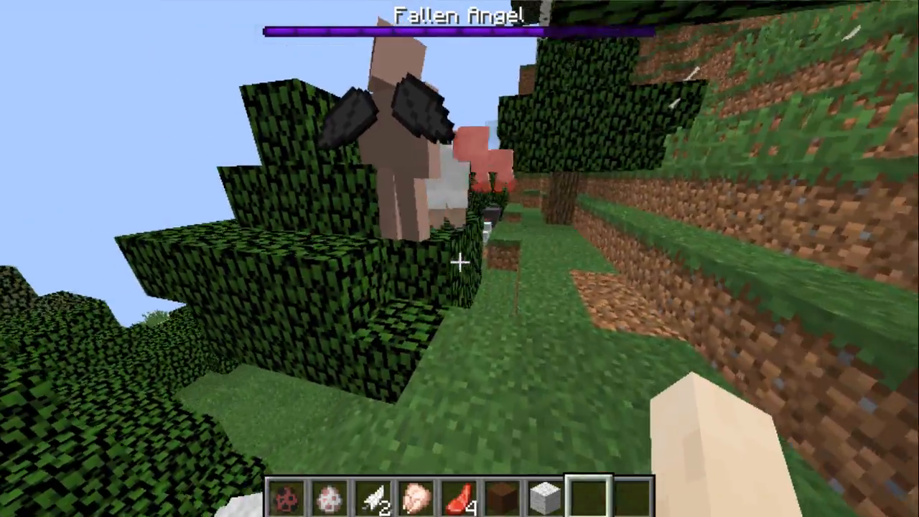
key(space)
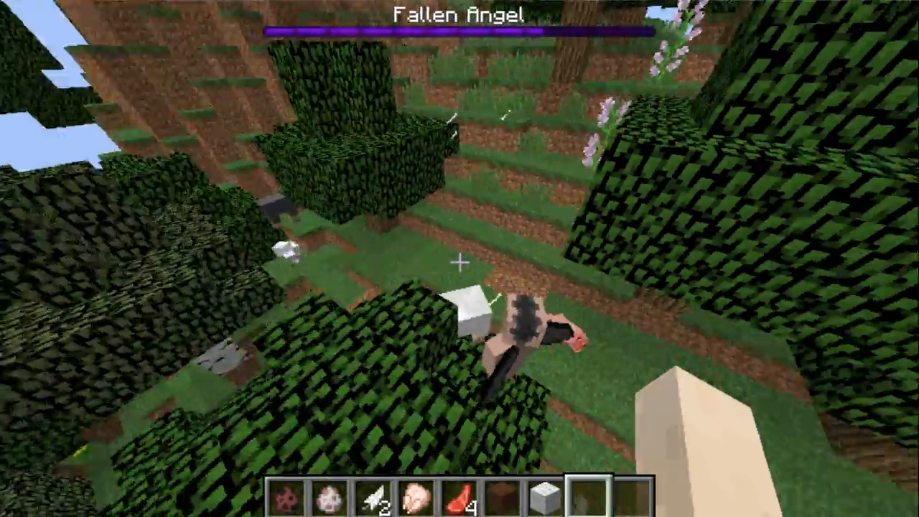
key(w)
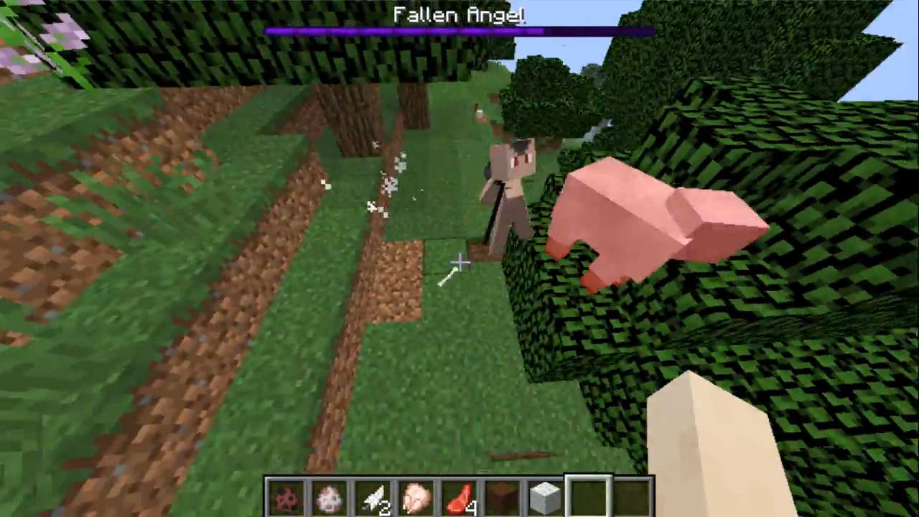
key(a)
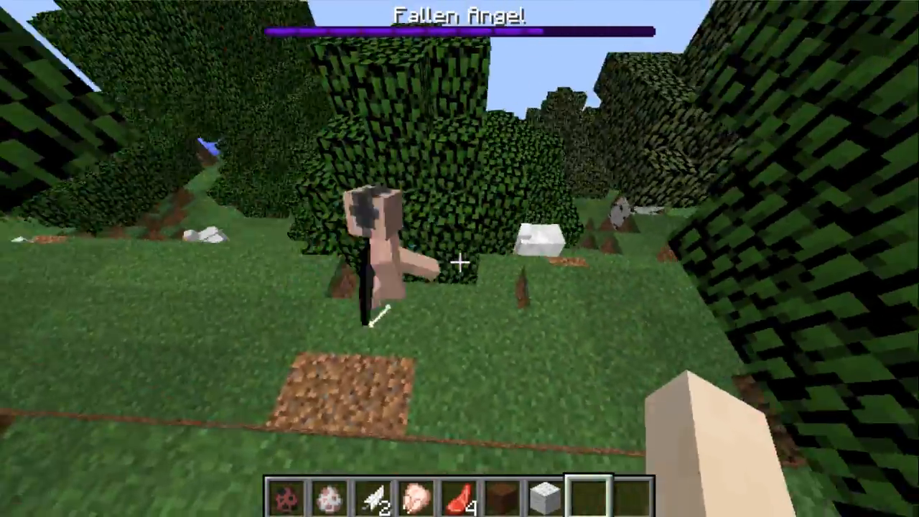
key(w)
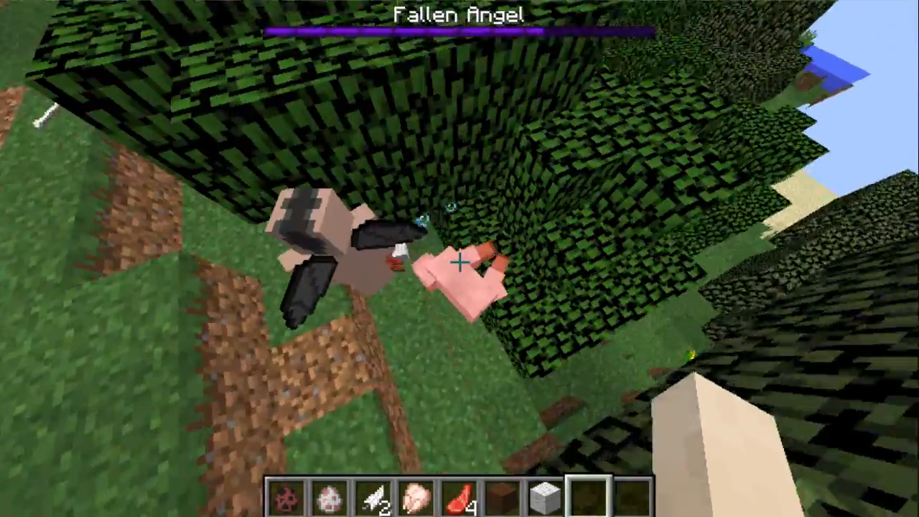
click(460, 263)
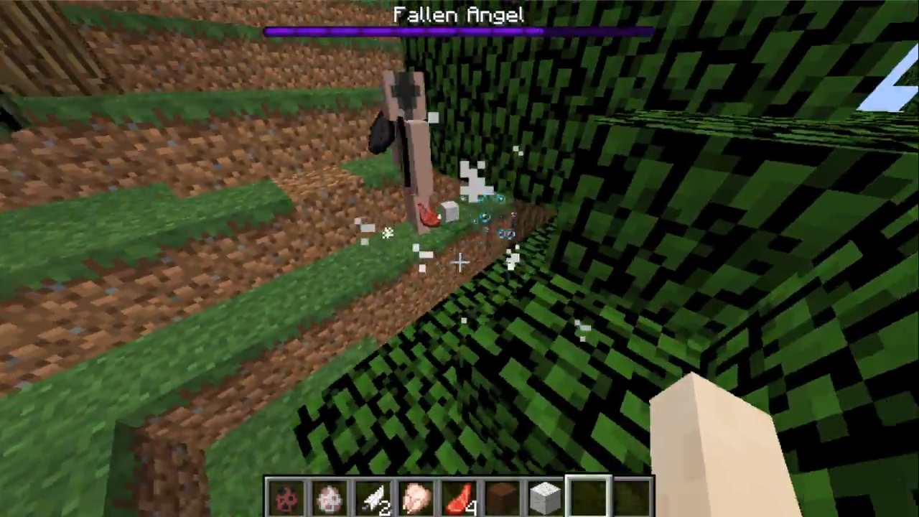
key(s)
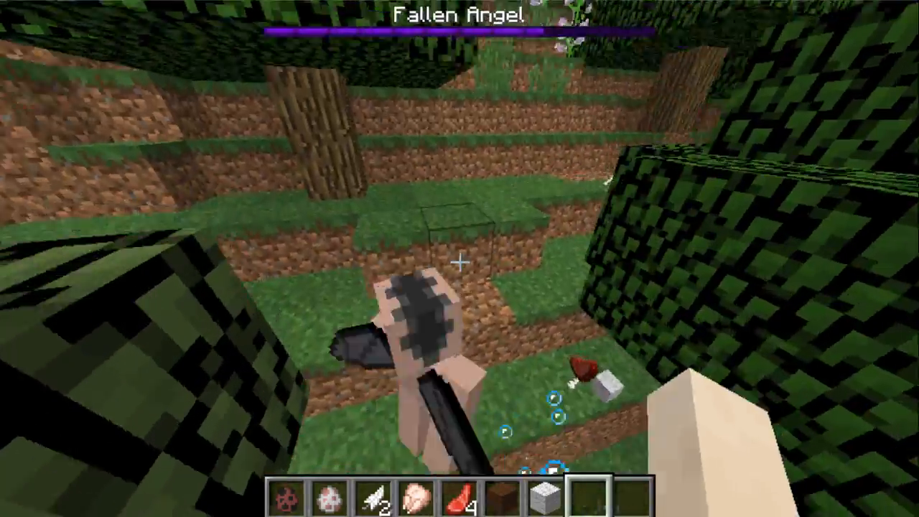
key(w)
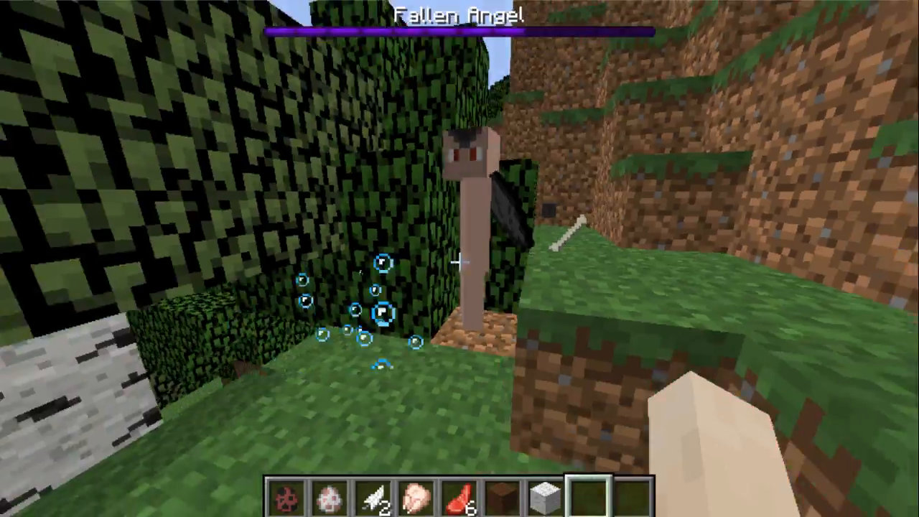
Step: Switch to Survival Mode and fight the Fallen Angel bare-handed on the grassy slope
key(e)
key(e)
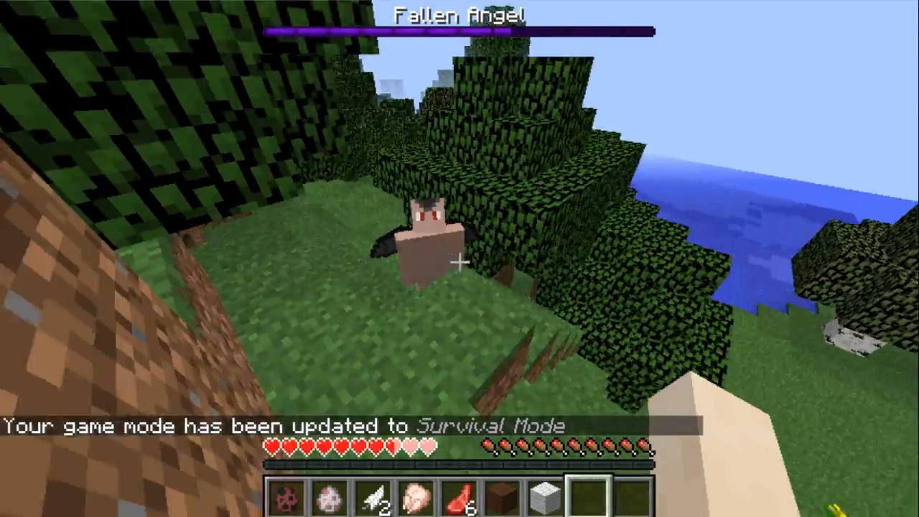
click(459, 262)
click(460, 262)
click(460, 262)
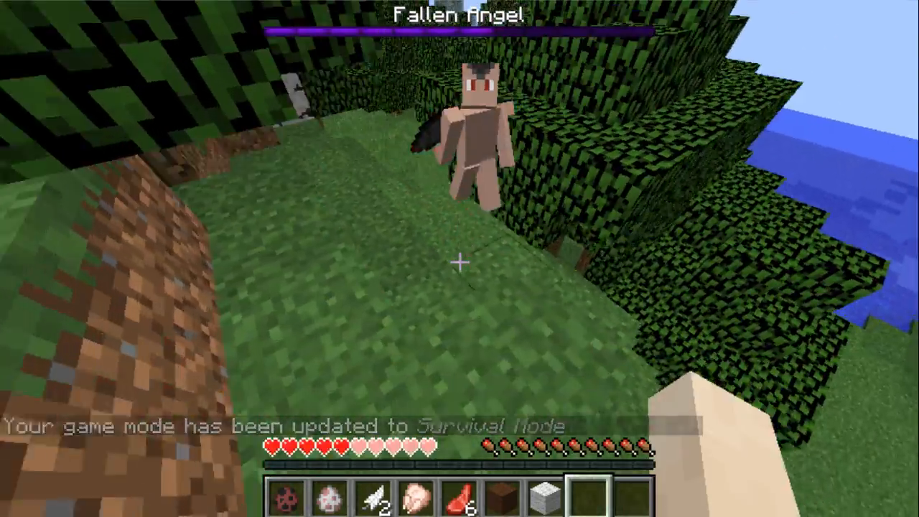
click(460, 262)
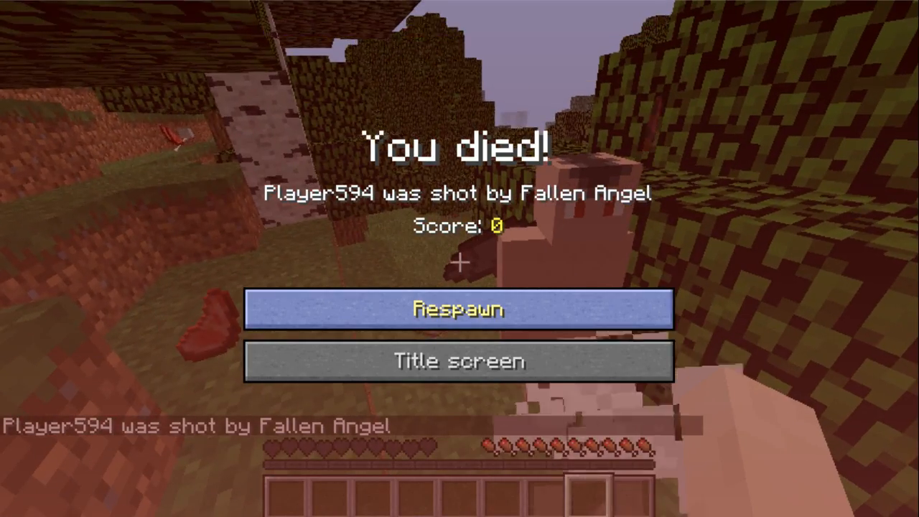
Step: Respawn and return to Creative Mode with the command /gamemode 1
click(459, 308)
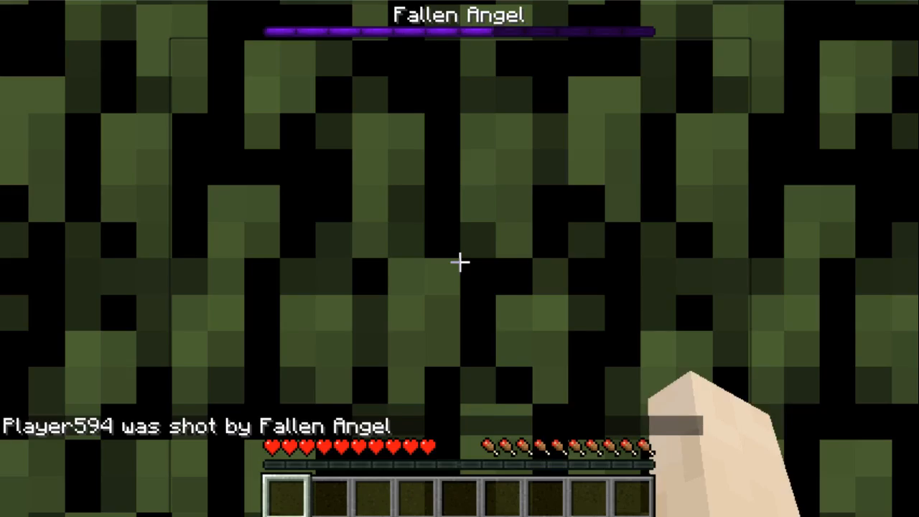
key(w)
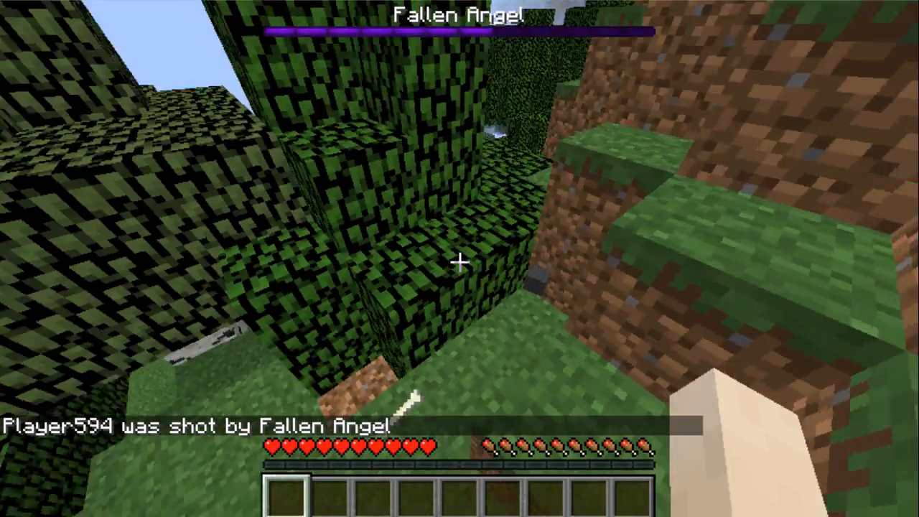
key(s)
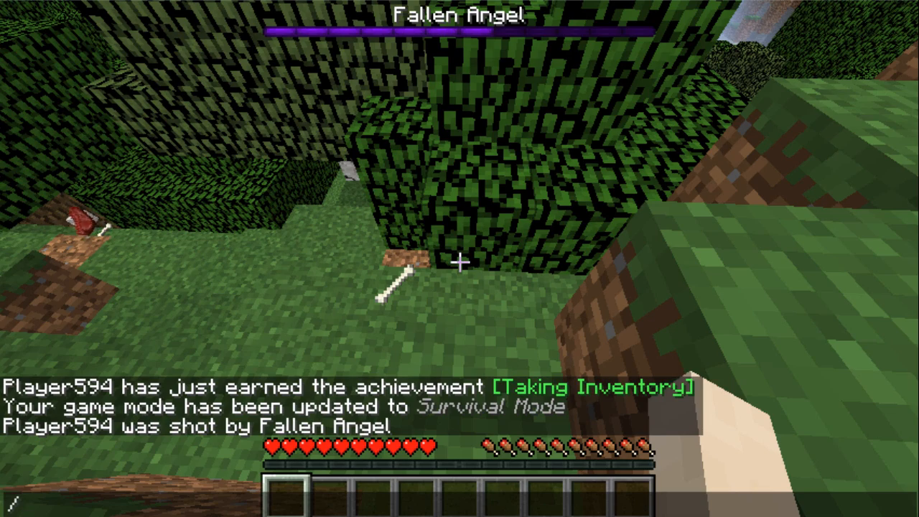
text(gamemode 1)
key(Return)
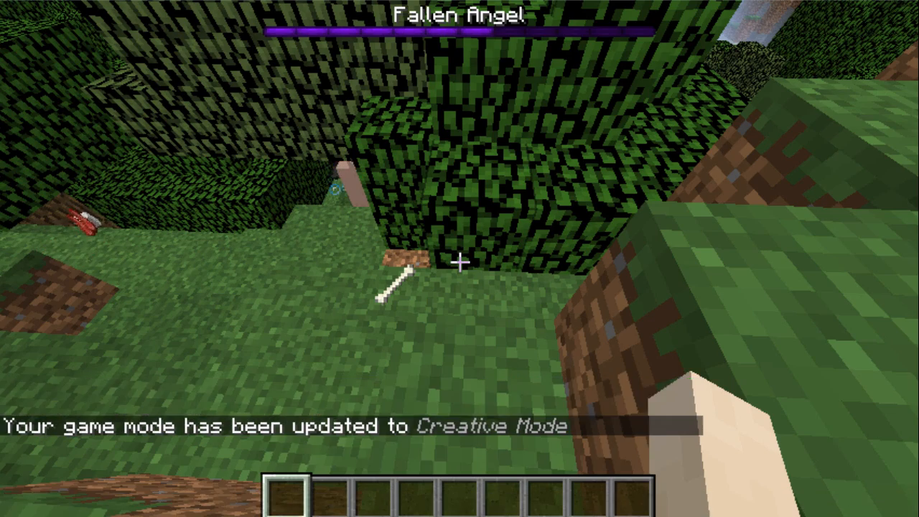
Step: Pursue the Fallen Angel past the birch tree and collect the dropped mutton, chicken, wool, feathers and spawn egg
key(w)
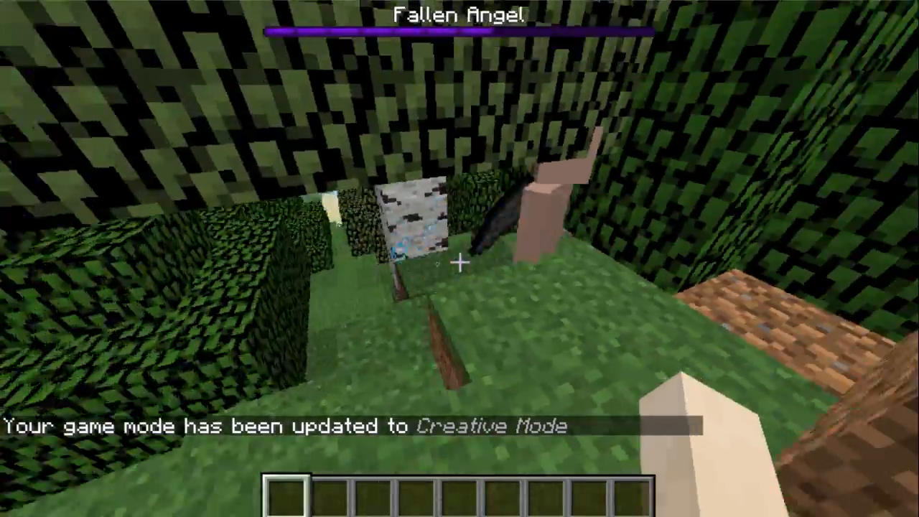
key(w)
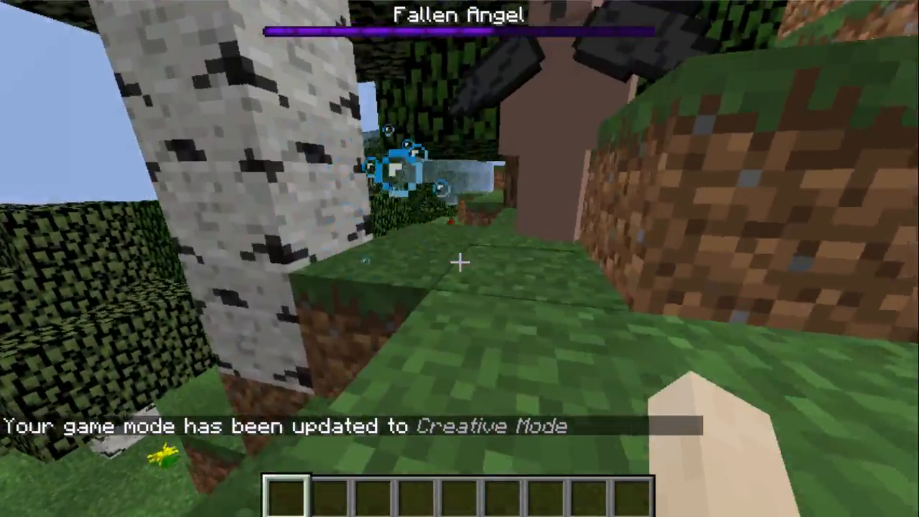
key(space)
key(w)
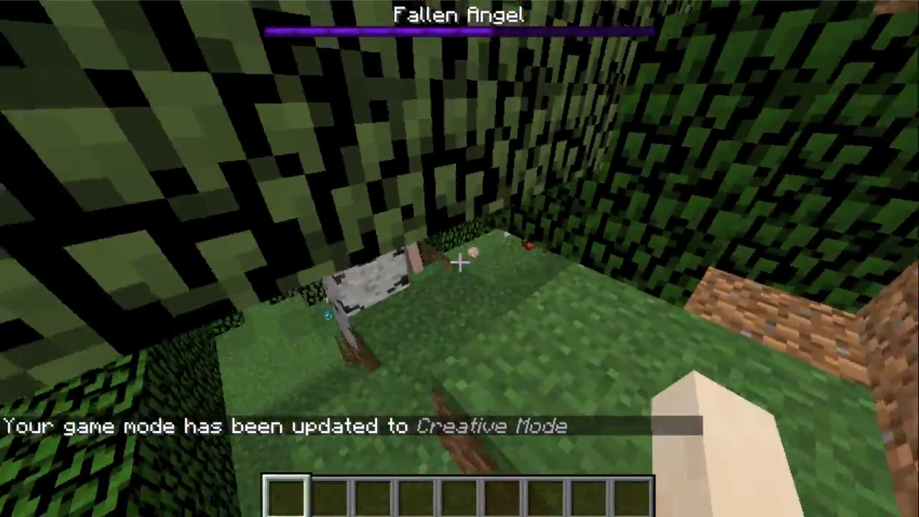
key(w)
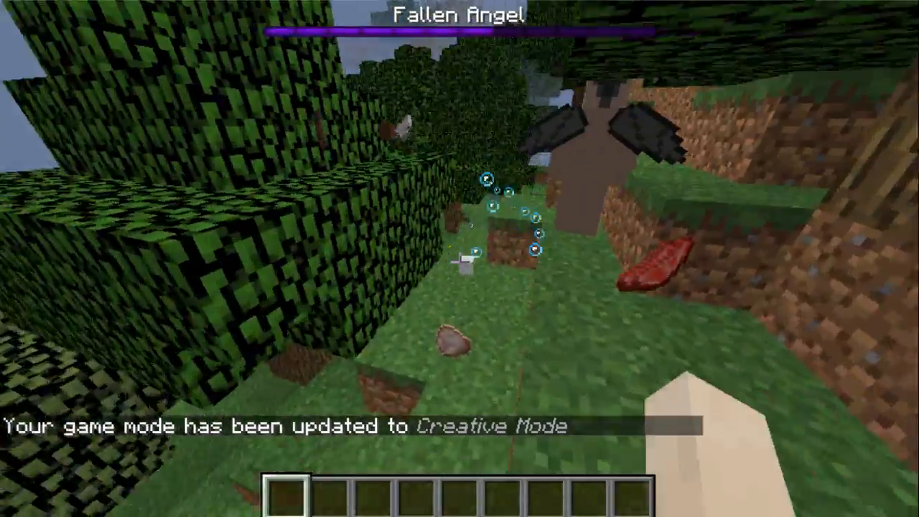
key(w)
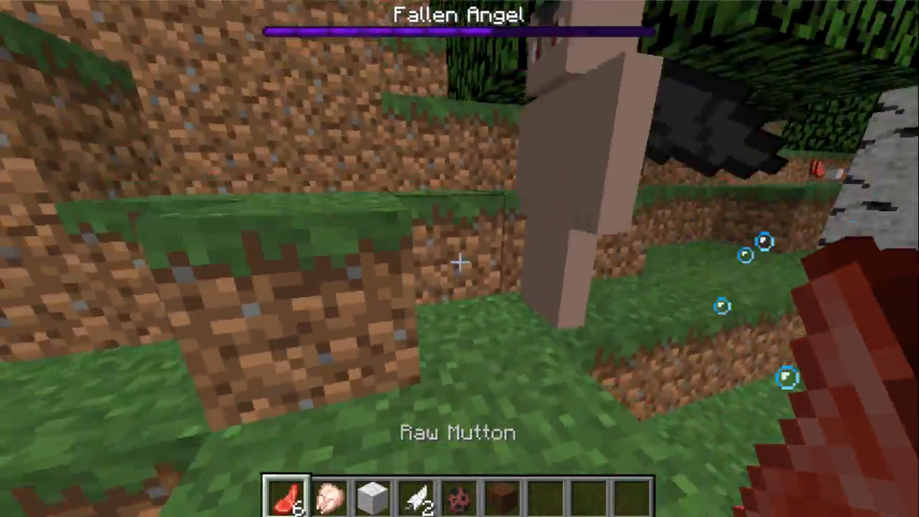
Step: Move along the dirt ledge and observe the Fallen Angel from above
key(w)
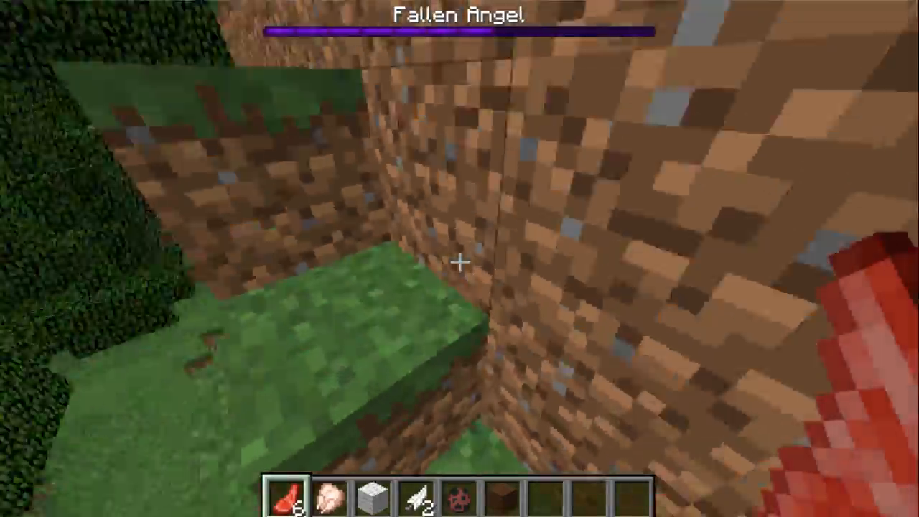
key(w)
key(w)
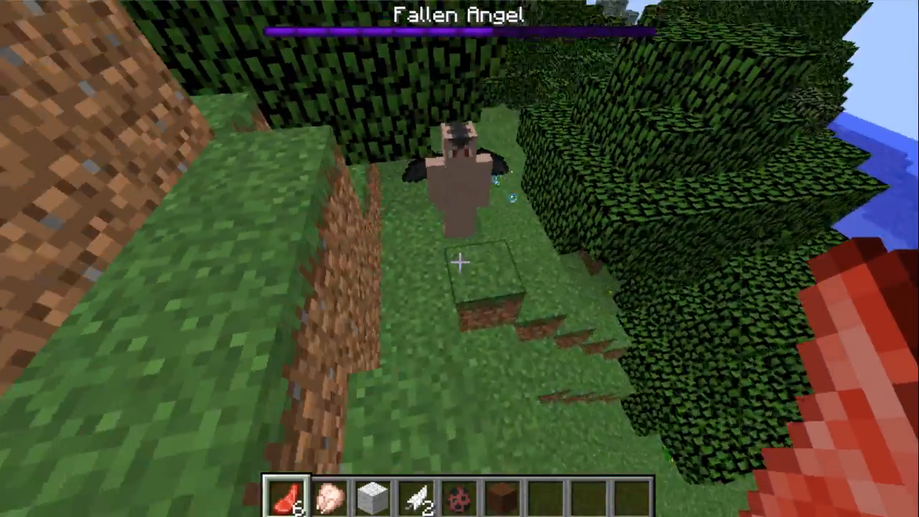
Step: Discard the mutton, chicken, wool, feathers and brown block from the hotbar, keeping only the Fallen Angel spawn egg
key(w)
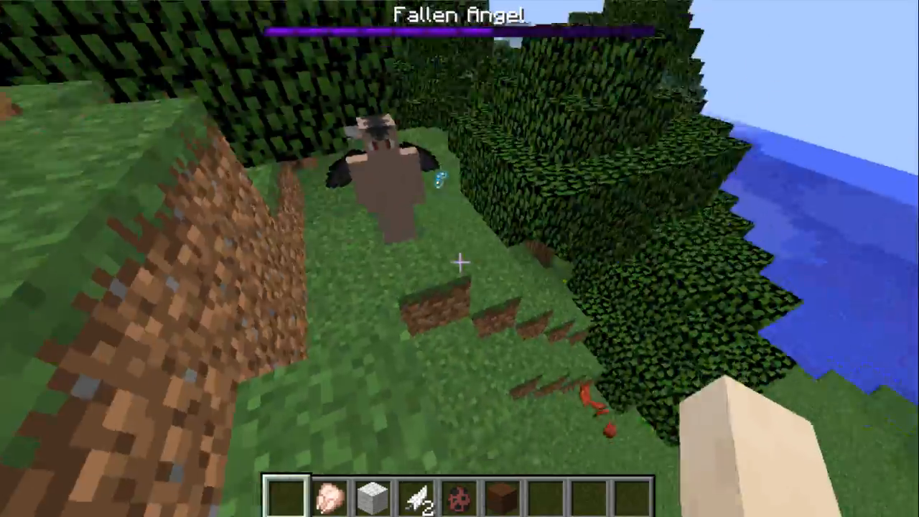
scroll(459, 262, down, 1)
key(q)
scroll(459, 262, down, 1)
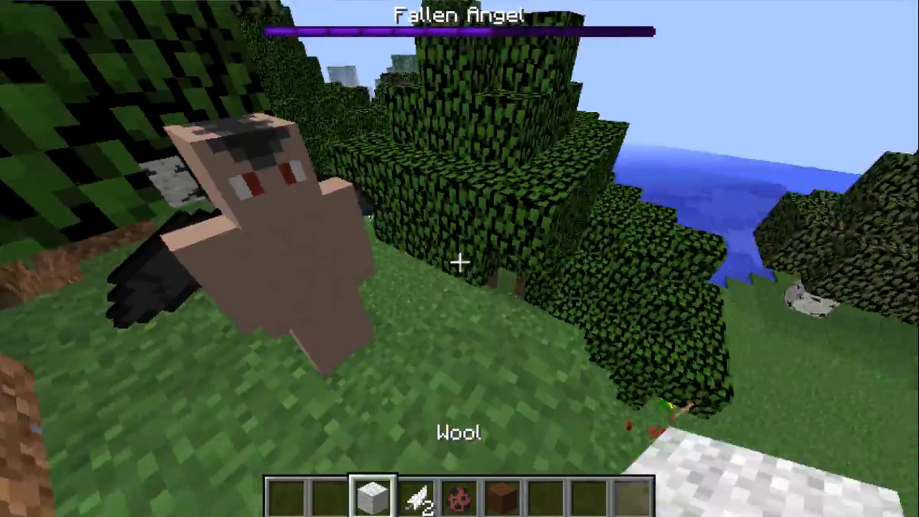
key(q)
scroll(459, 262, down, 1)
key(q)
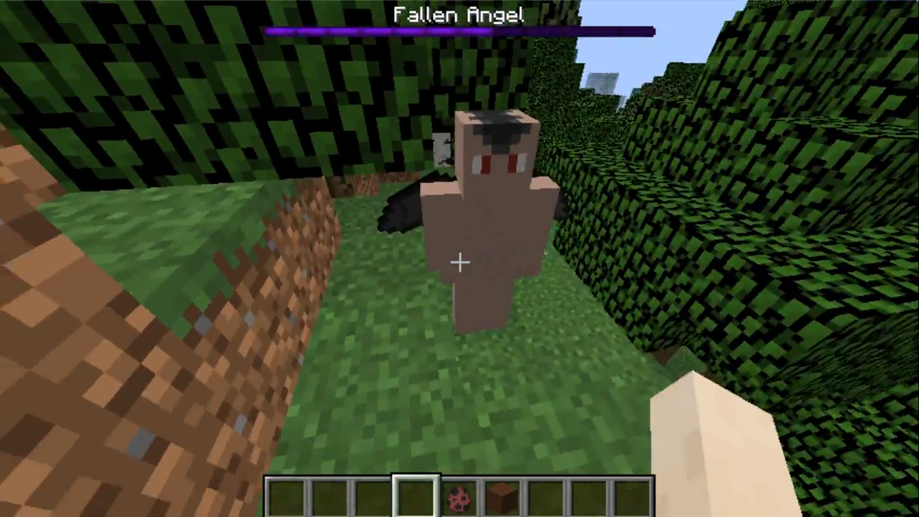
scroll(459, 262, down, 1)
scroll(460, 262, down, 1)
key(q)
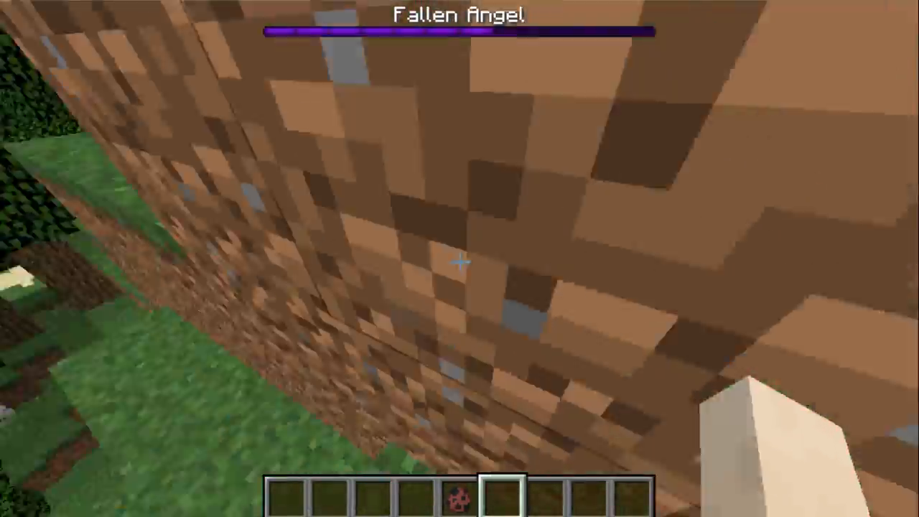
Step: Kill the Fallen Angel with the diamond sword under the trees, collect its drops and check the inventory
key(1)
click(460, 264)
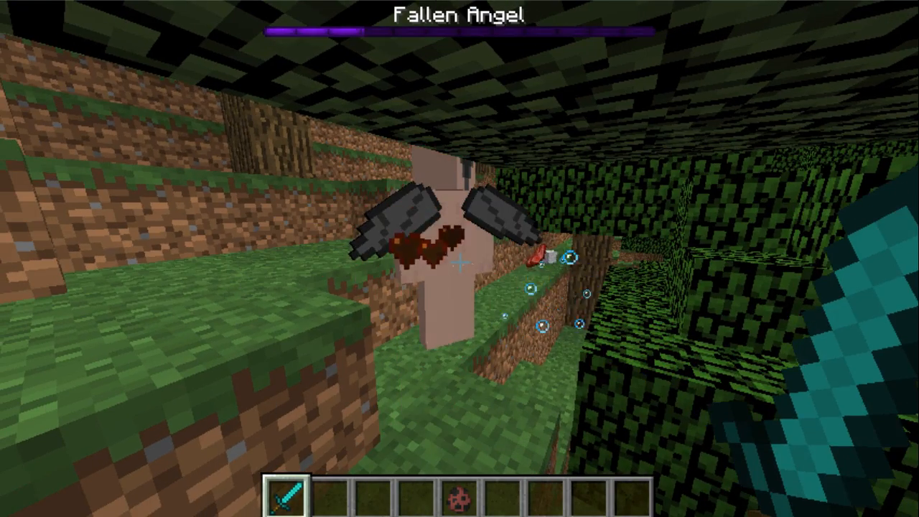
click(460, 263)
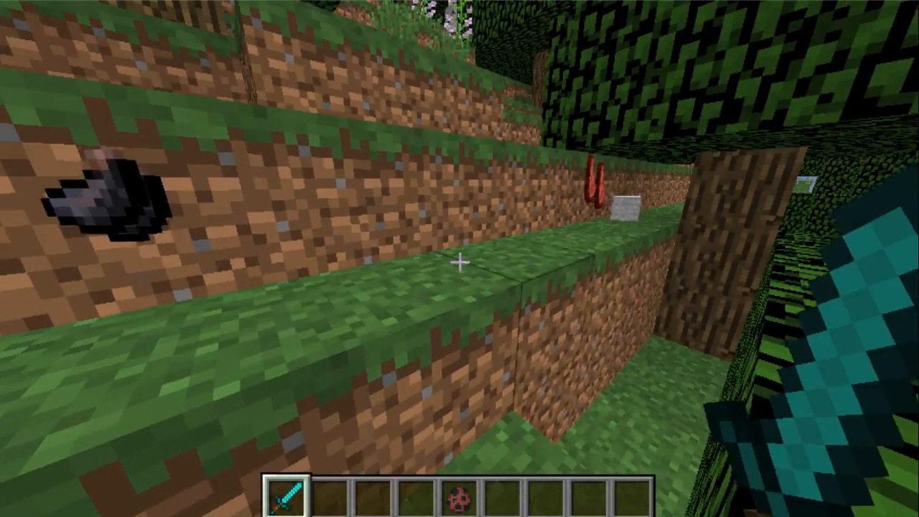
key(e)
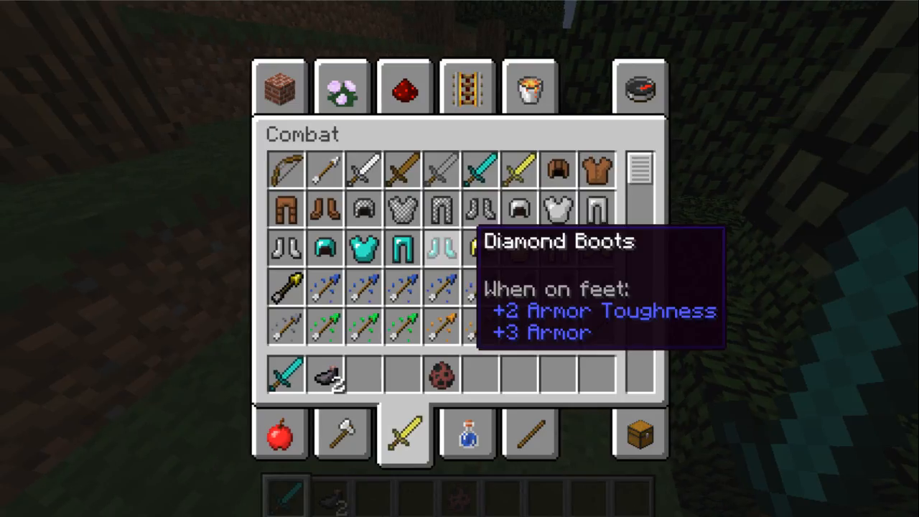
key(e)
Step: Spawn another Fallen Angel beside the tree trunk and kill it with the diamond sword
key(5)
right_click(460, 262)
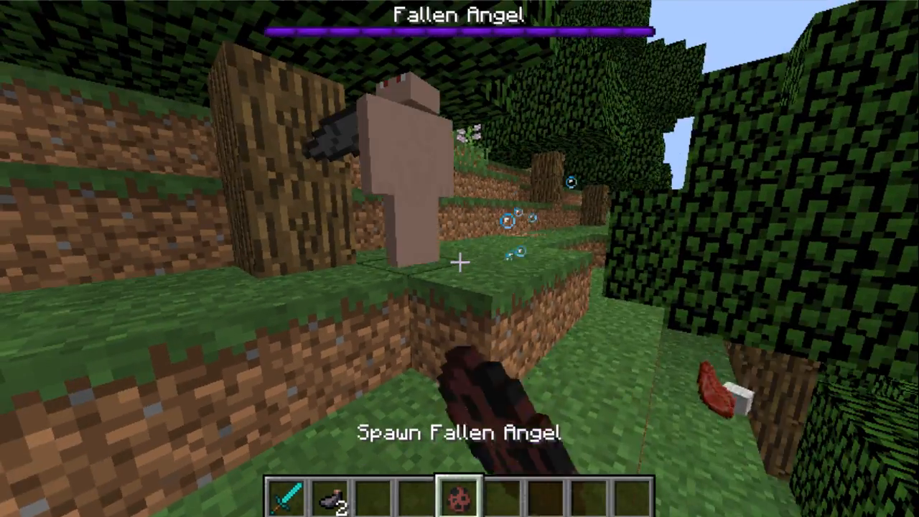
right_click(460, 262)
key(1)
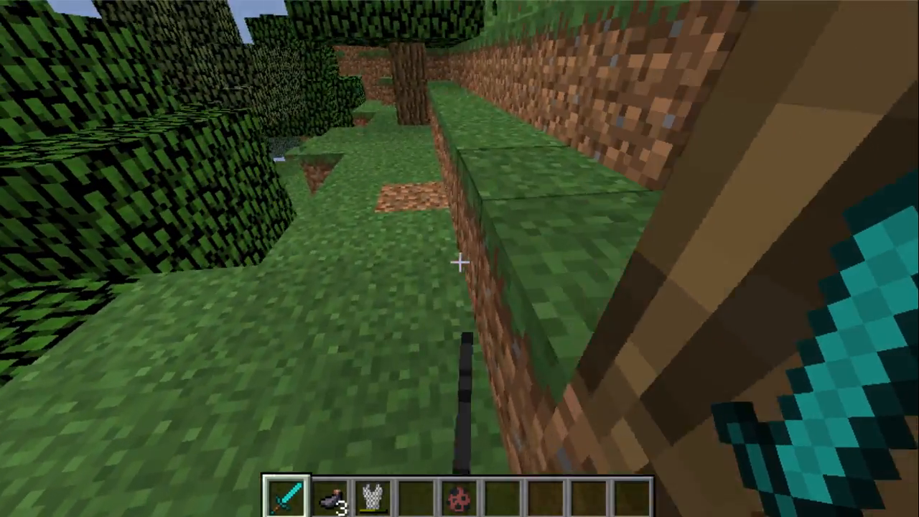
Step: Spawn a group of four Fallen Angels on the grass beside the dirt ledge
key(5)
right_click(459, 263)
right_click(459, 263)
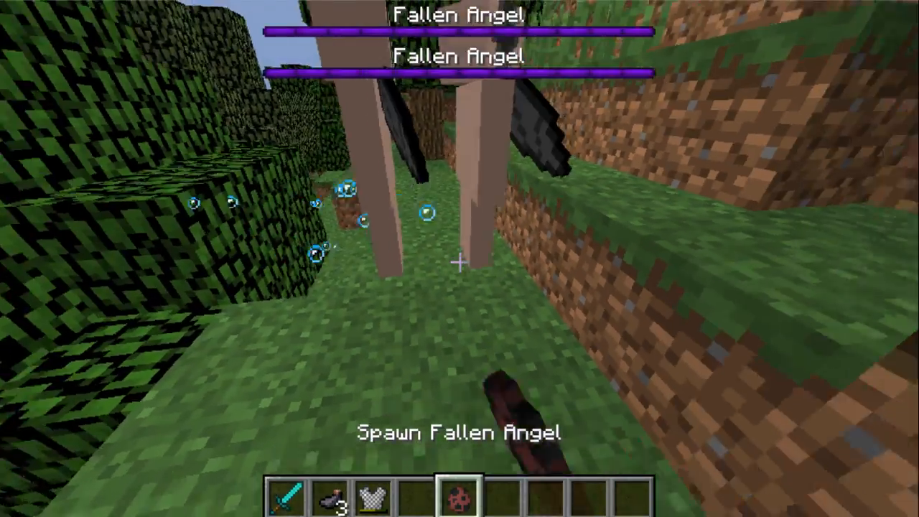
right_click(460, 263)
right_click(460, 263)
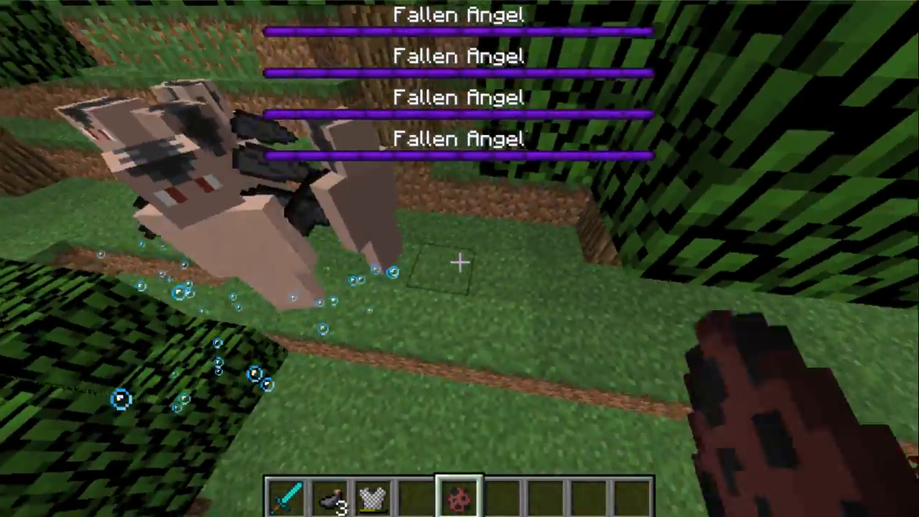
Step: Attack the group of Fallen Angels with the diamond sword and collect the items they drop
key(1)
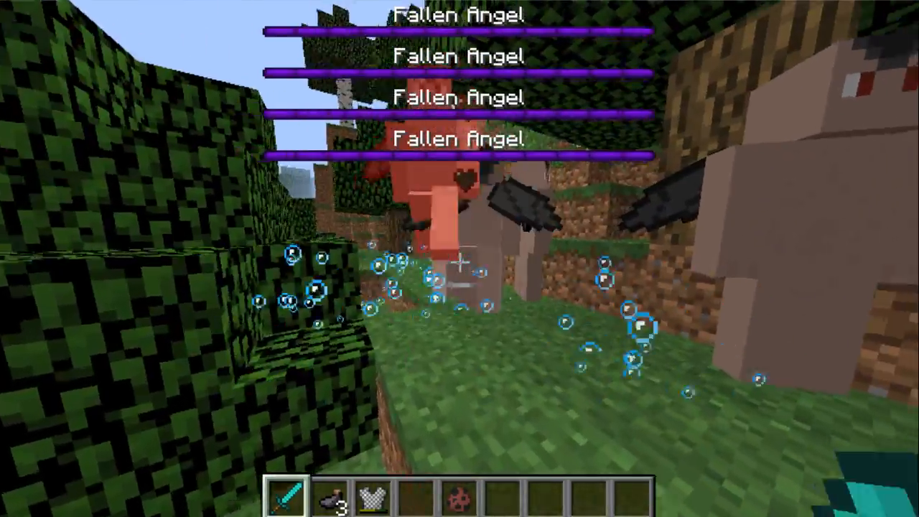
click(460, 264)
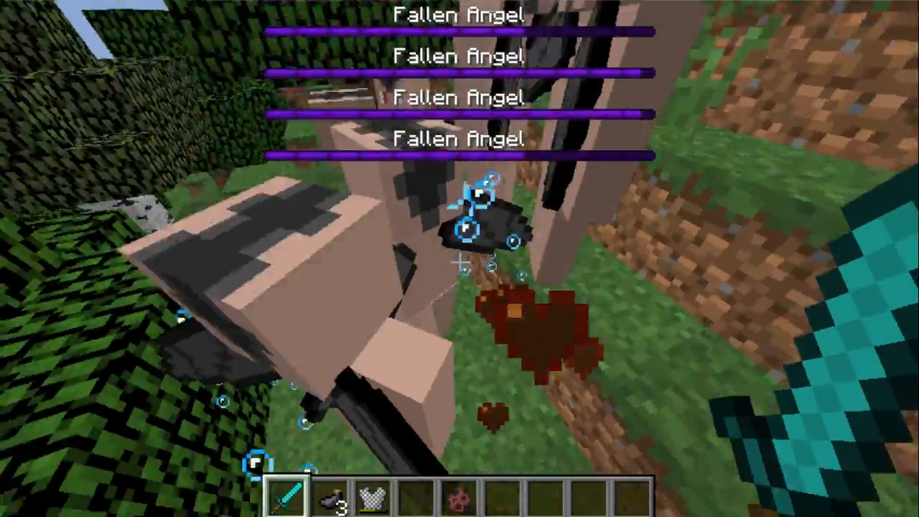
click(459, 264)
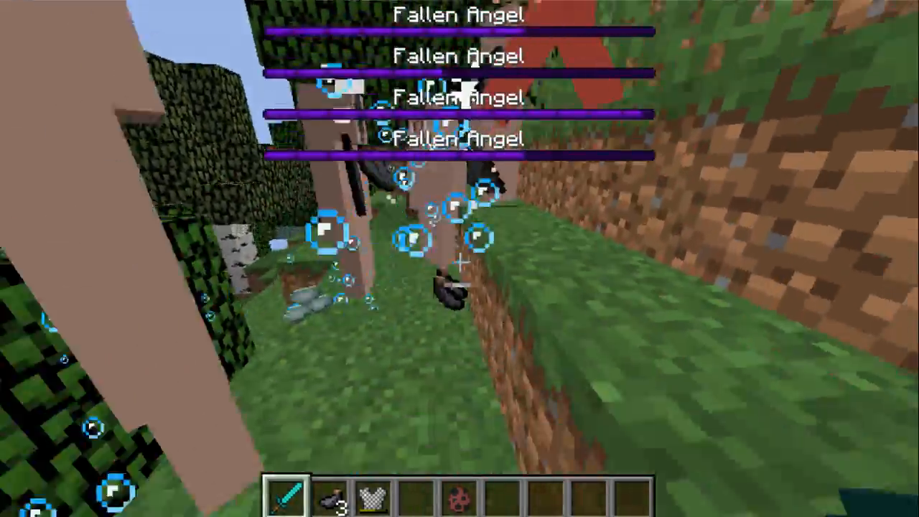
click(459, 264)
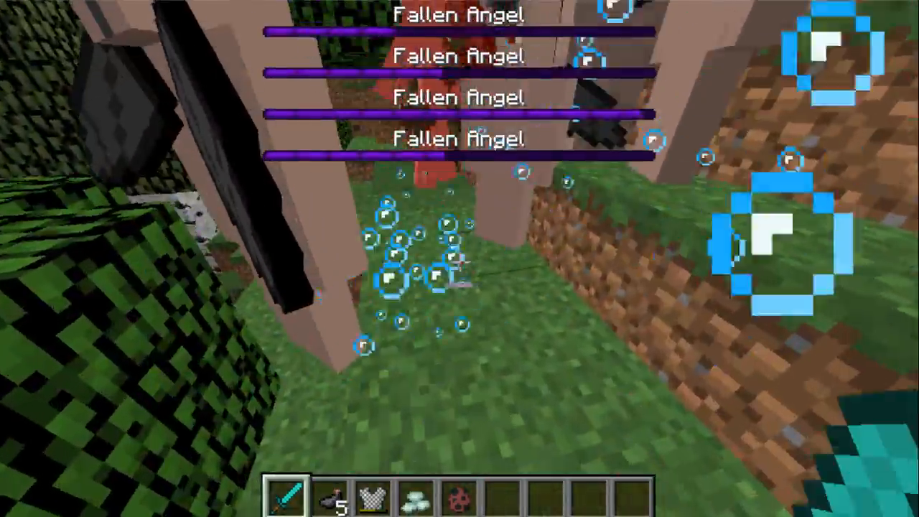
click(459, 264)
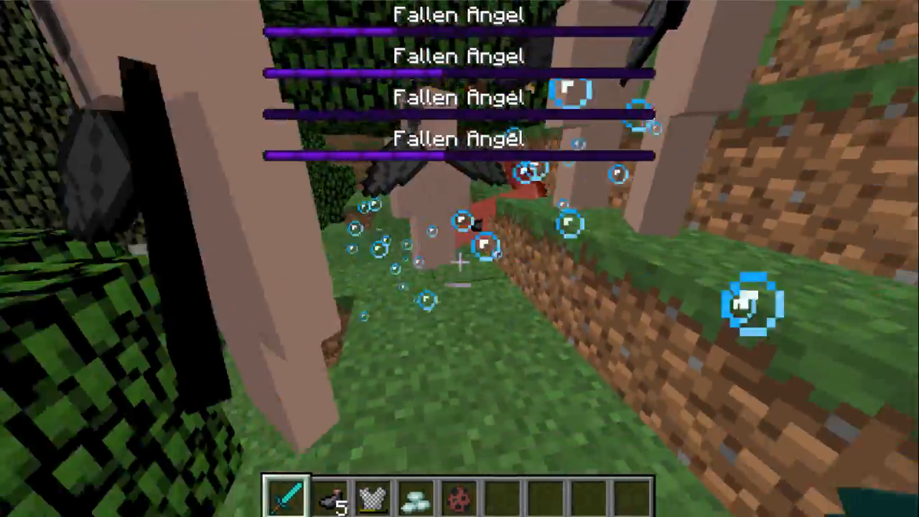
click(459, 264)
click(459, 263)
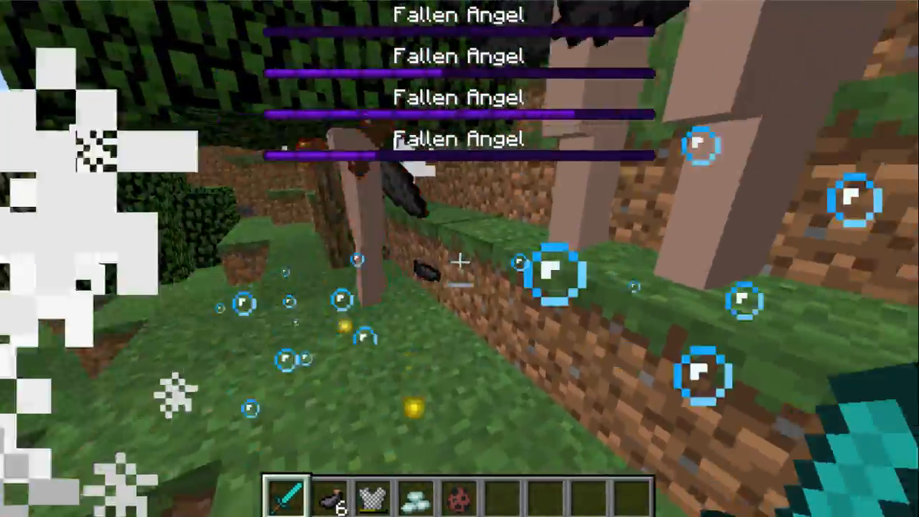
click(460, 263)
click(459, 262)
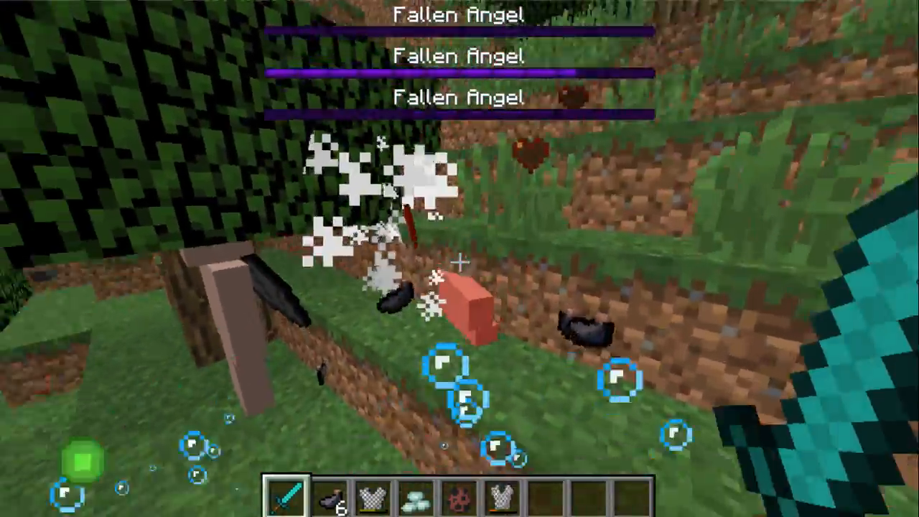
click(460, 263)
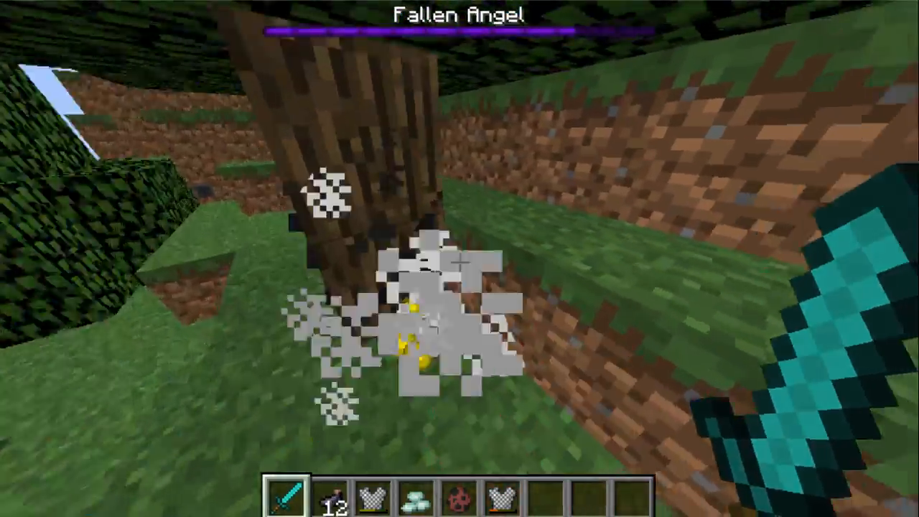
Step: Search the wooded slope for the remaining Fallen Angels and approach the one beside the dirt wall
key(w)
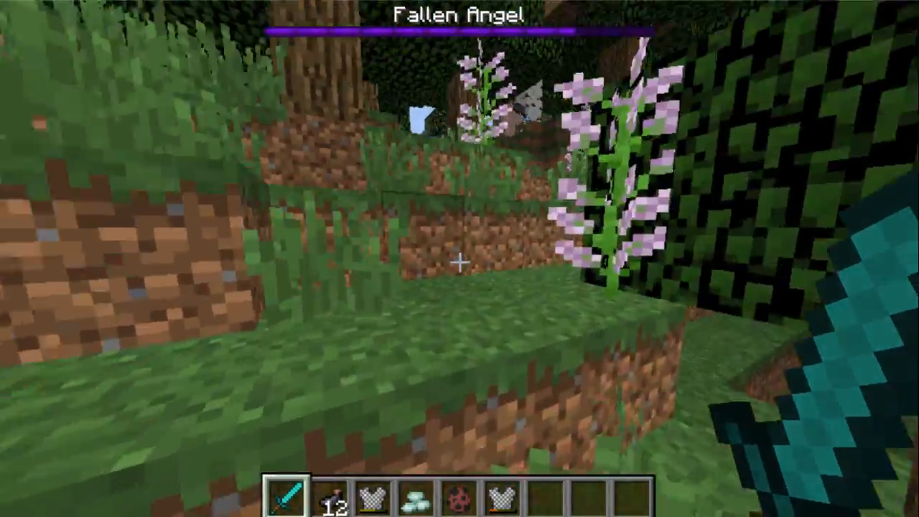
key(w)
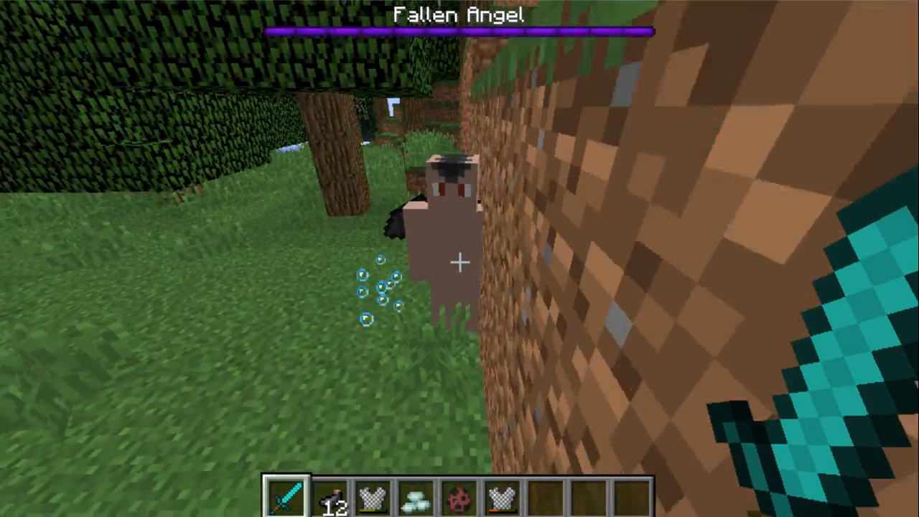
key(s)
key(s)
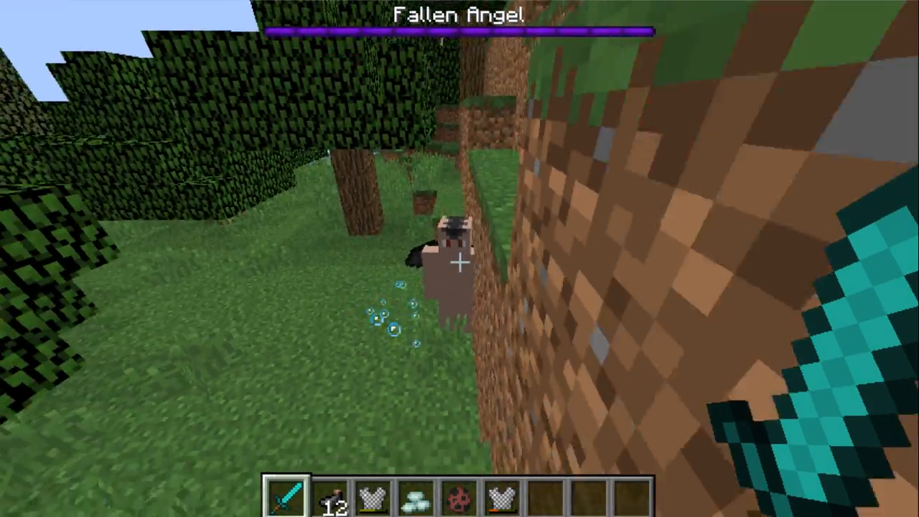
key(w)
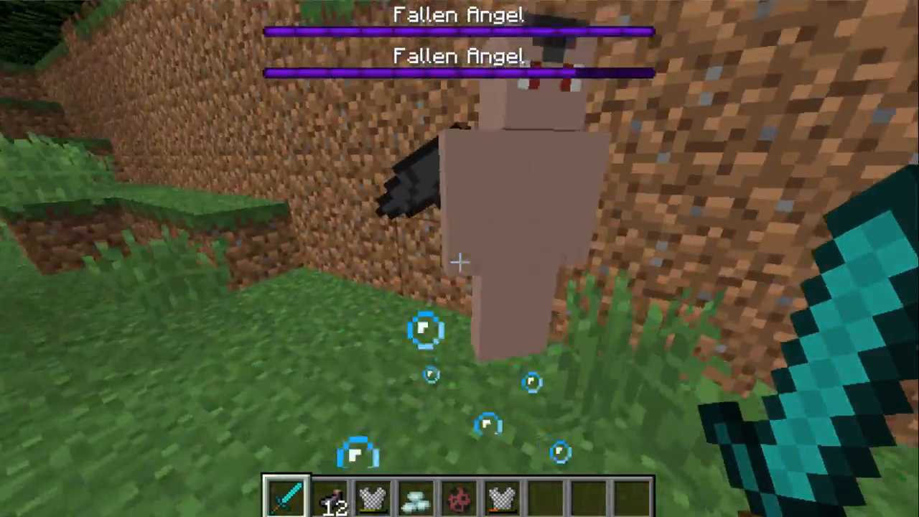
click(459, 262)
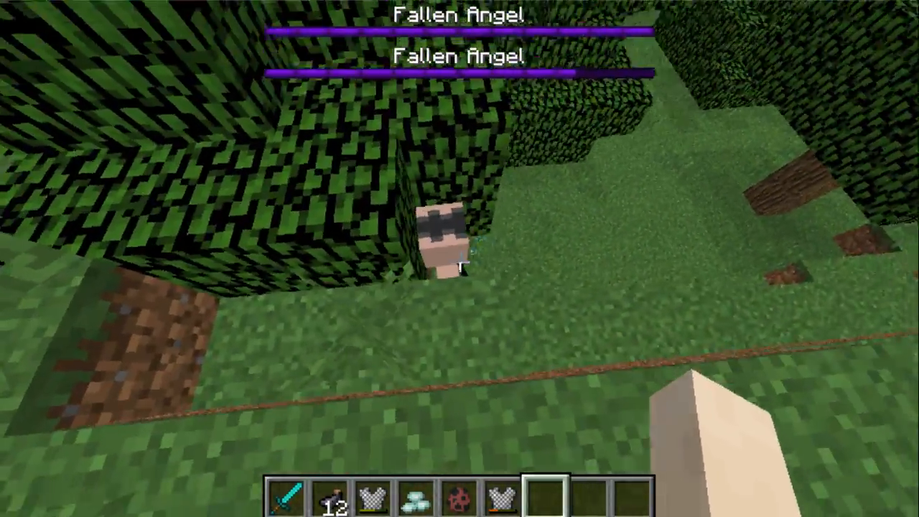
Step: Roam empty-handed over the grassy slope and tree leaves, observing the two Fallen Angels nearby
key(w)
key(space)
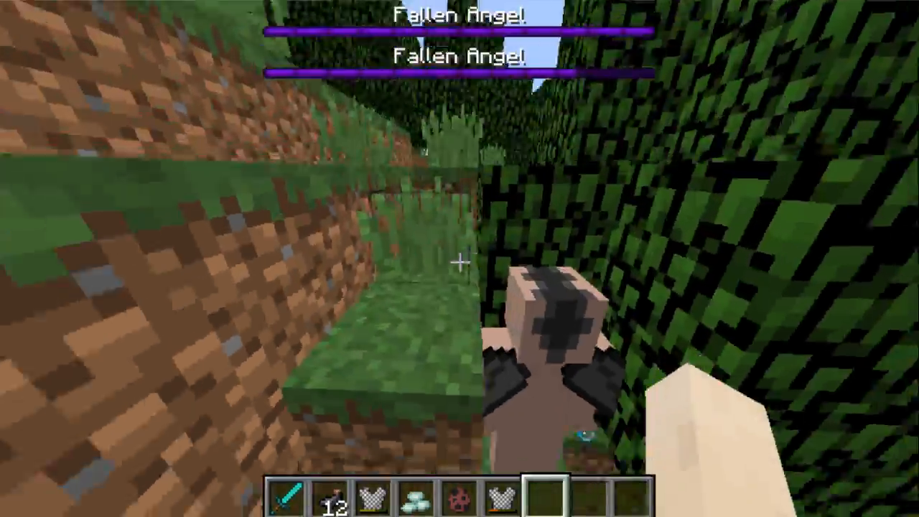
key(w)
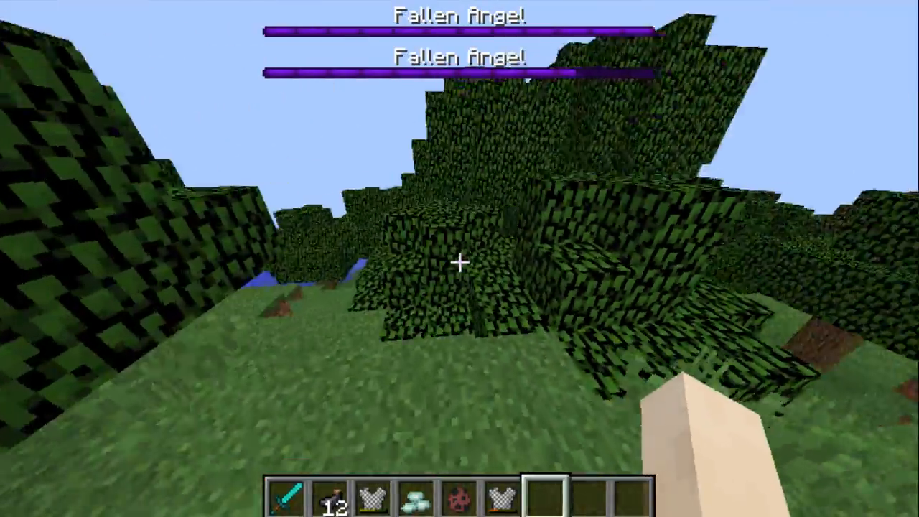
key(space)
key(w)
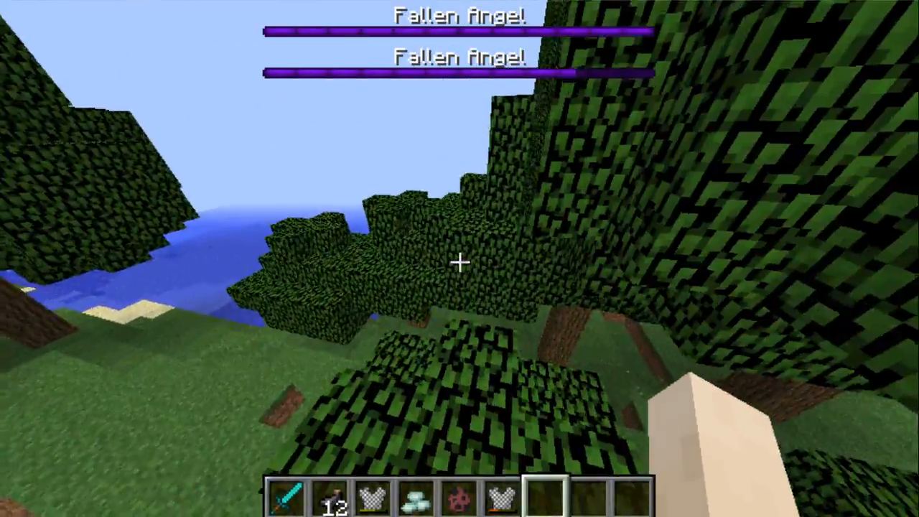
key(w)
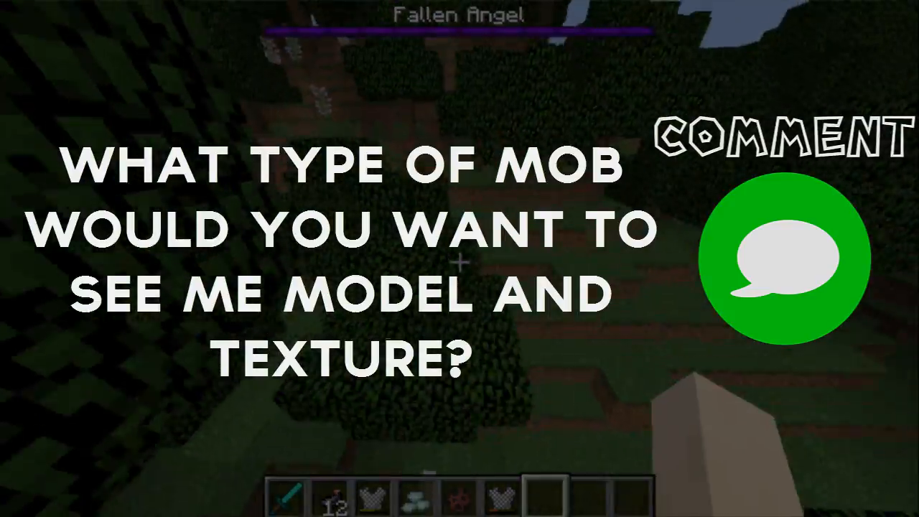
key(w)
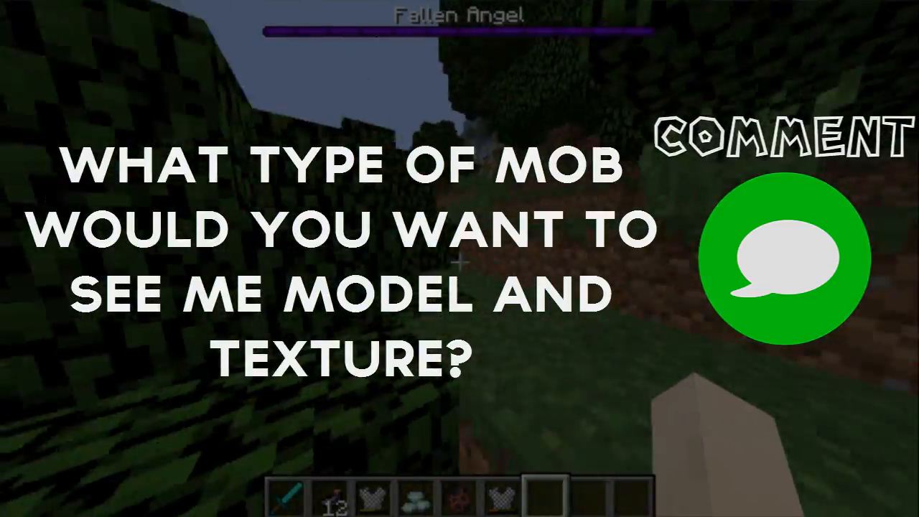
key(w)
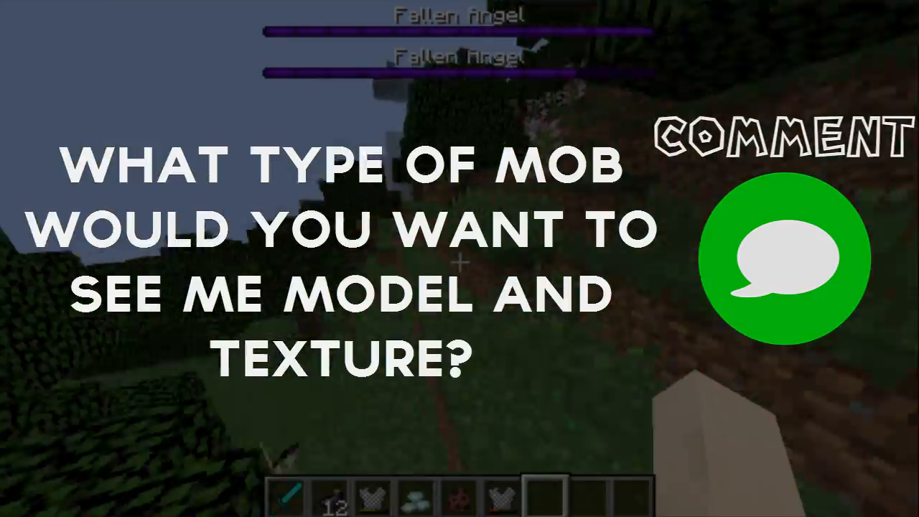
key(w)
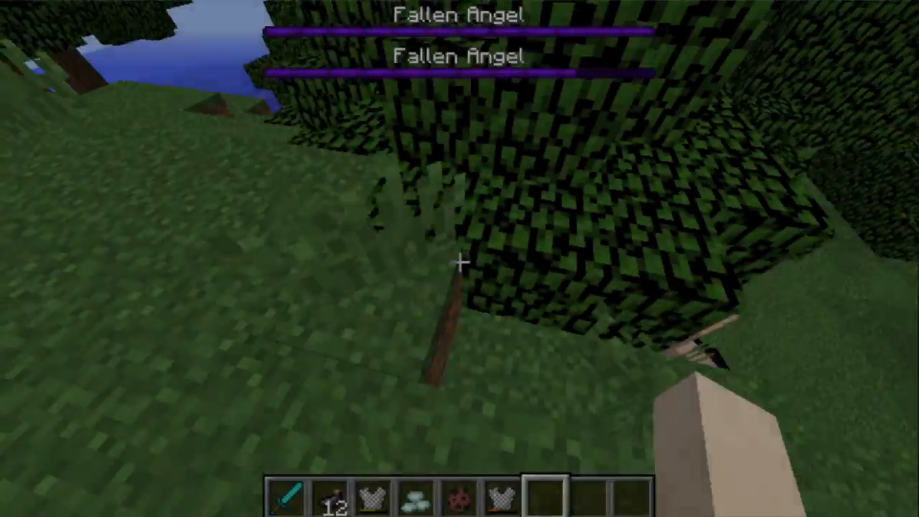
click(460, 262)
key(w)
key(space)
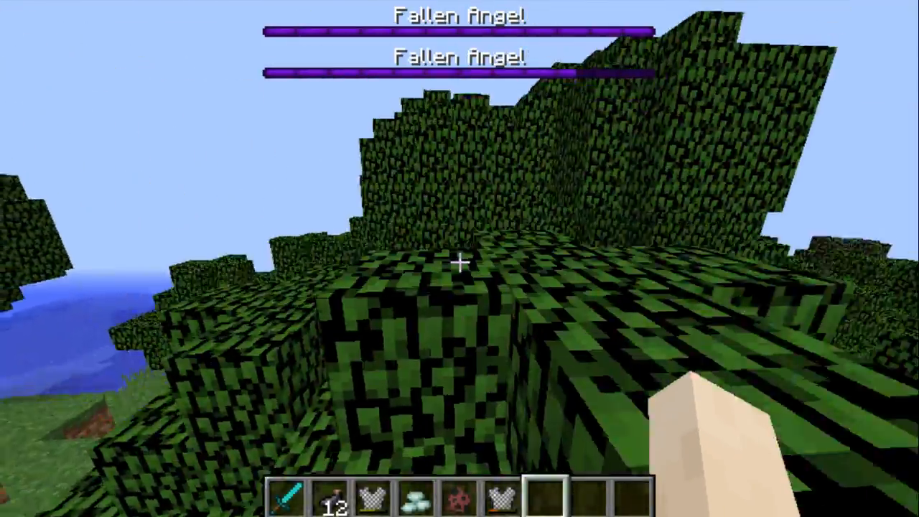
key(w)
key(space)
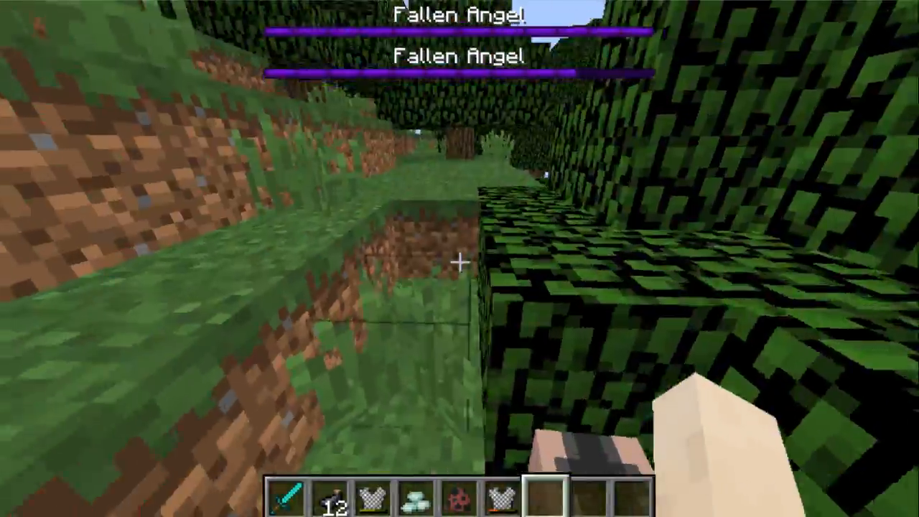
key(w)
key(space)
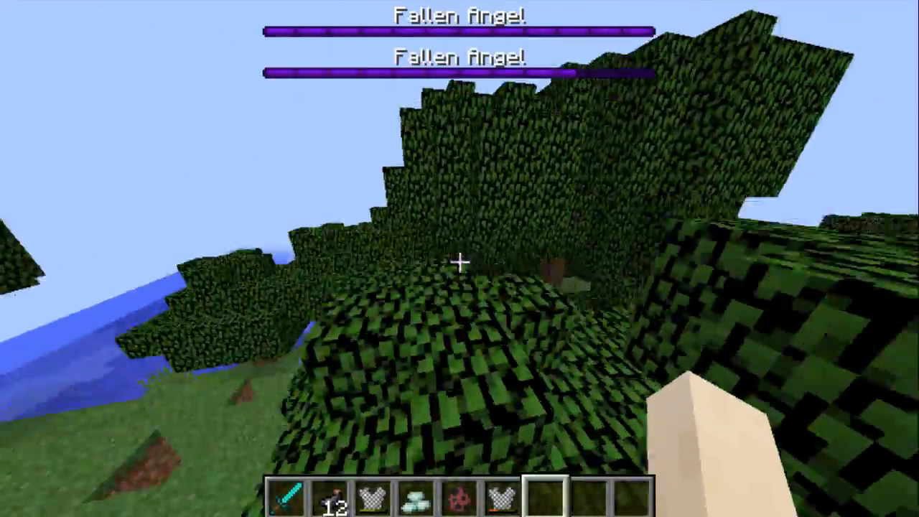
key(w)
key(space)
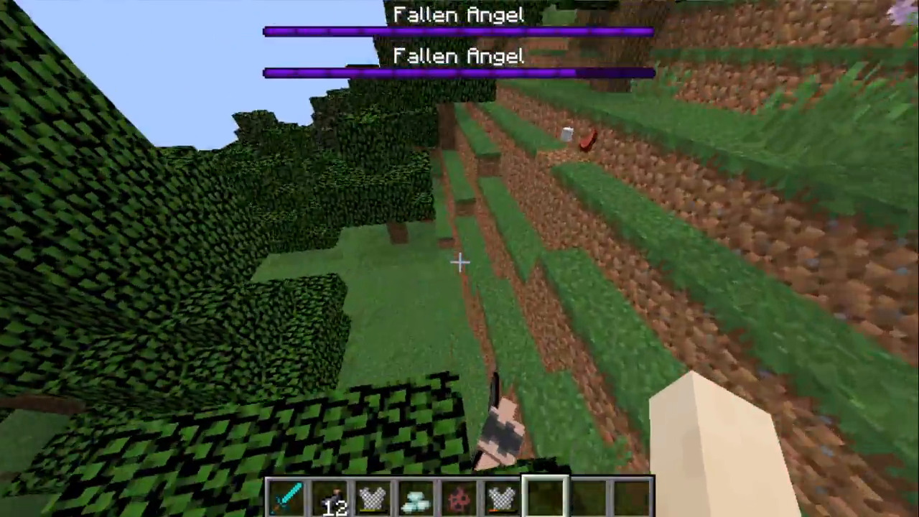
key(w)
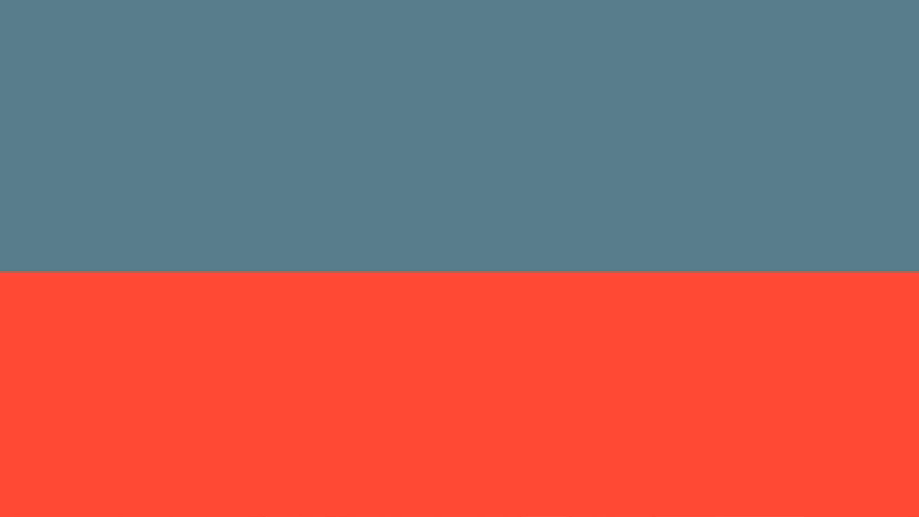